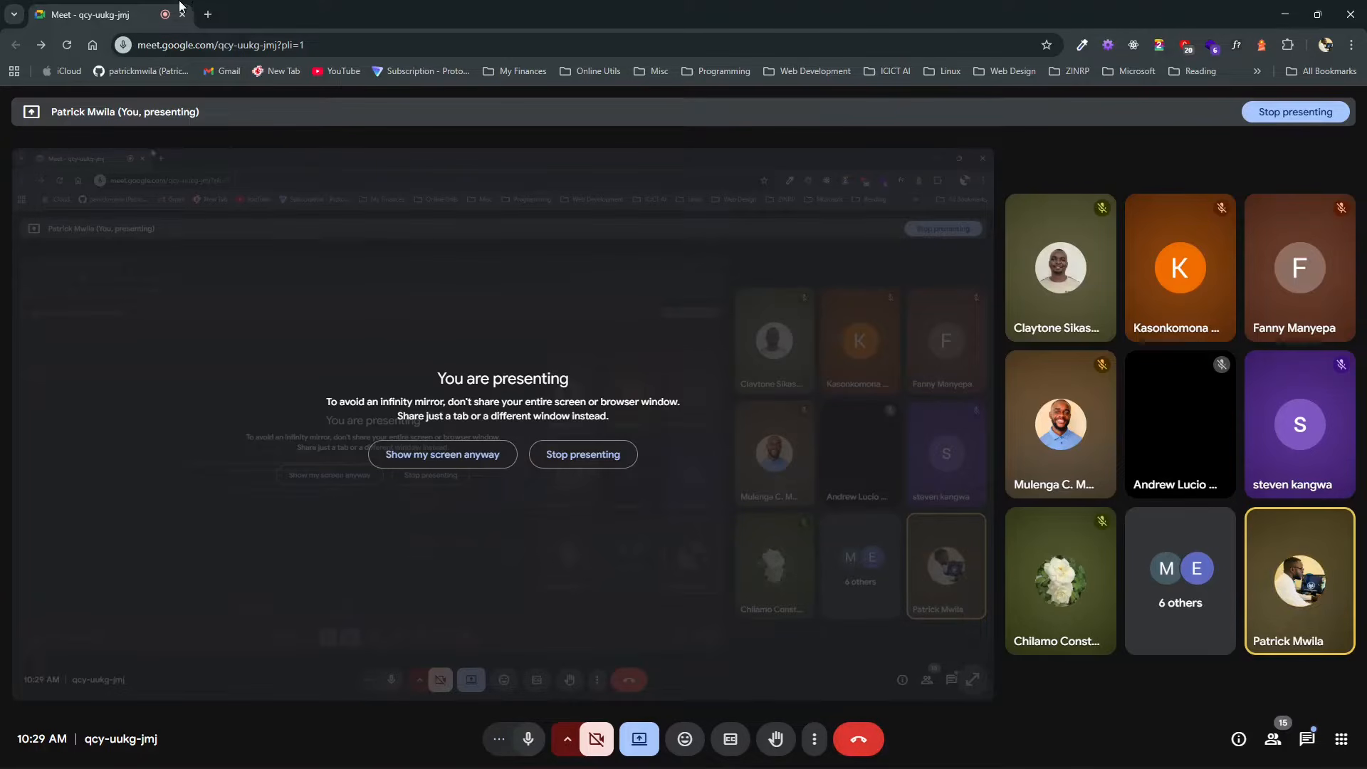
# Step: Search the web for audacity in a new tab and open the official Audacity website
pyautogui.click(211, 17)
pyautogui.write('audacity')
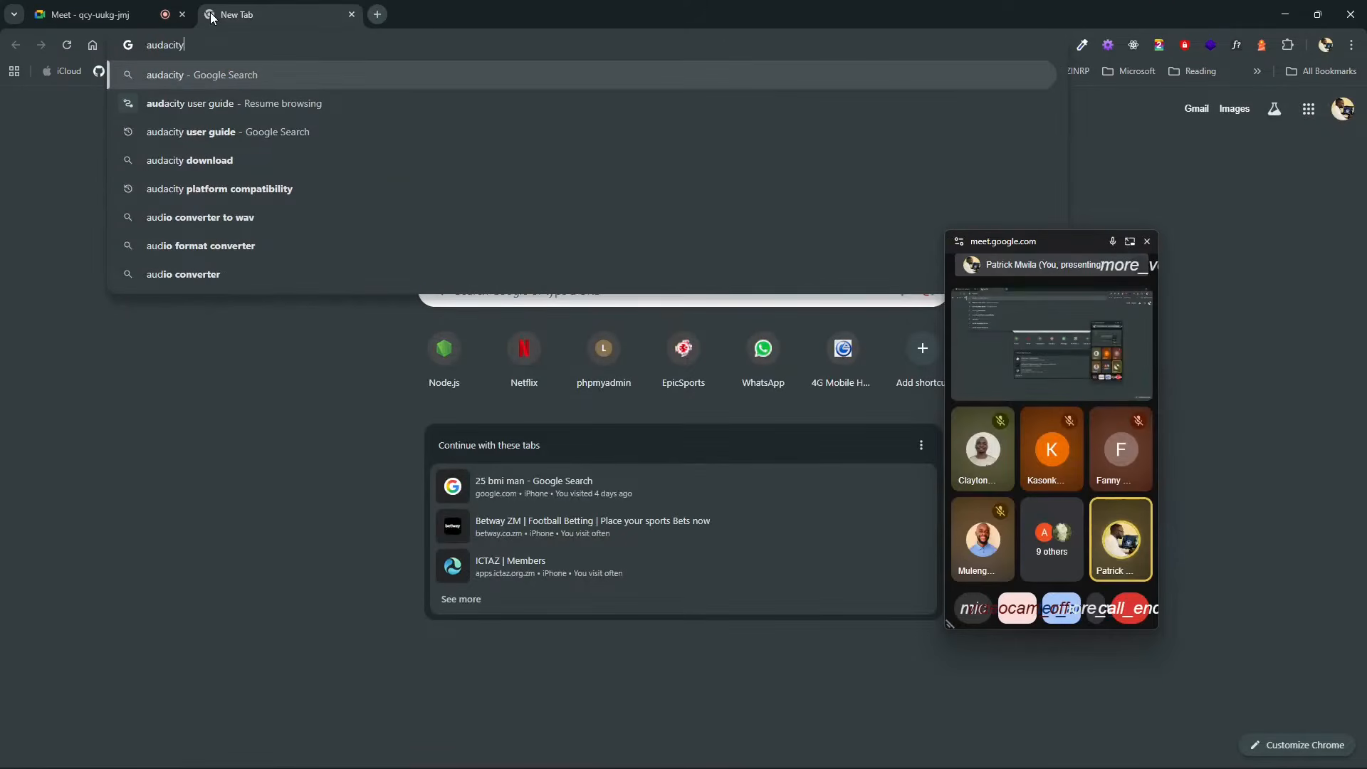
pyautogui.press('Return')
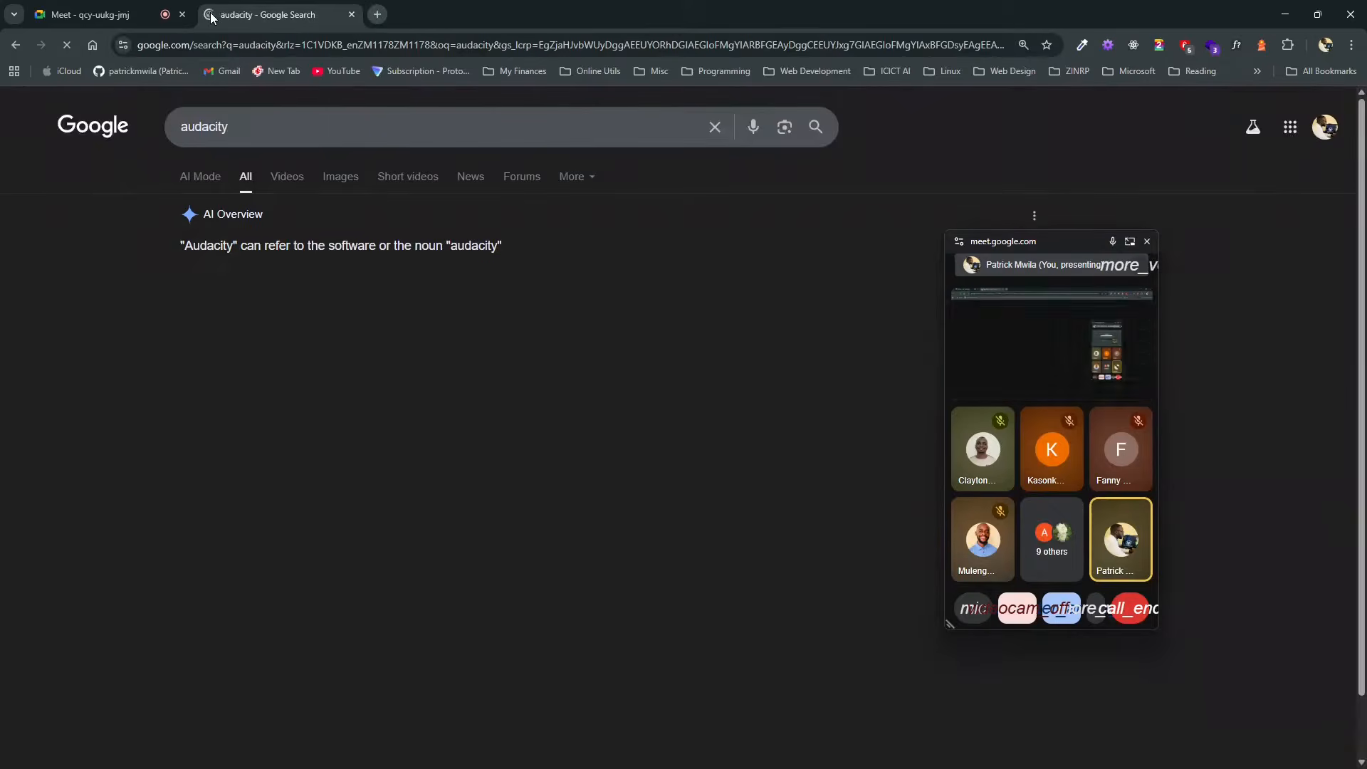
pyautogui.scroll(-2, 273, 506)
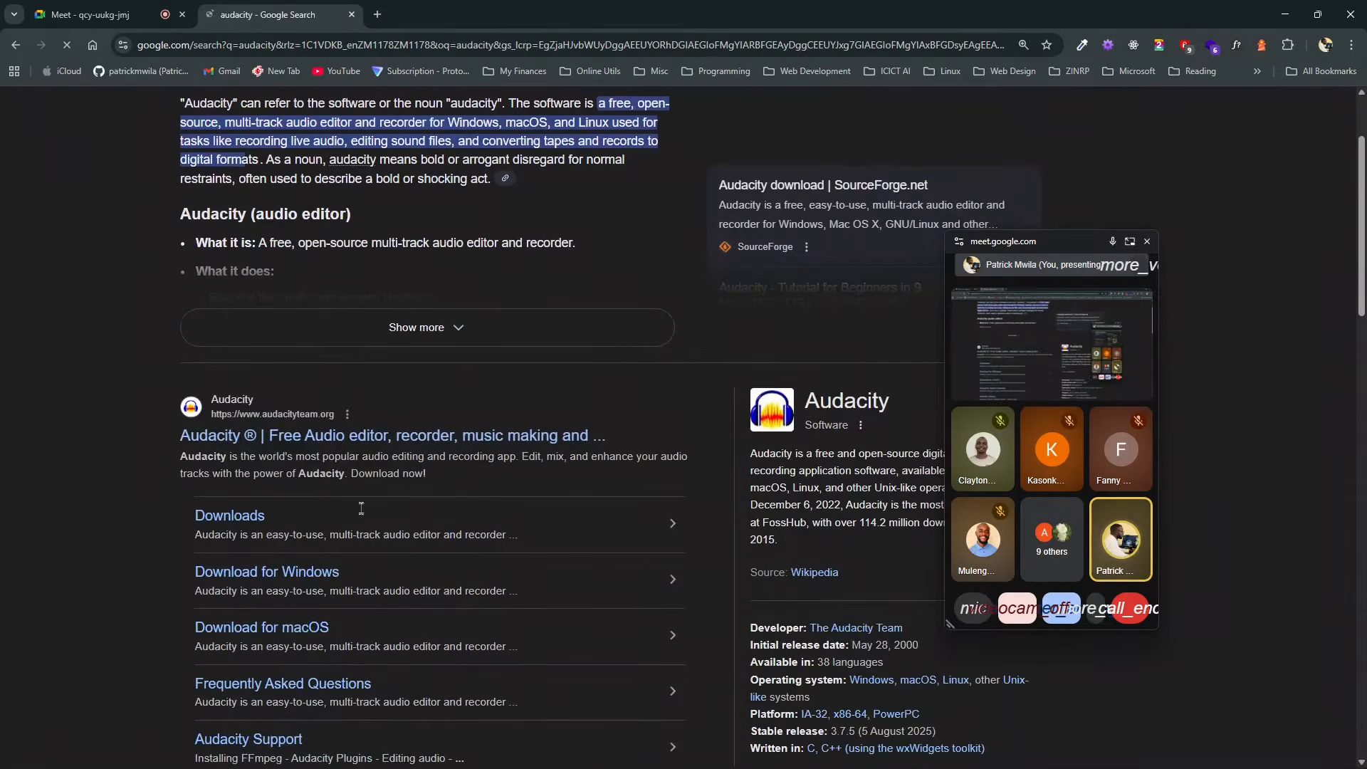
pyautogui.click(230, 436)
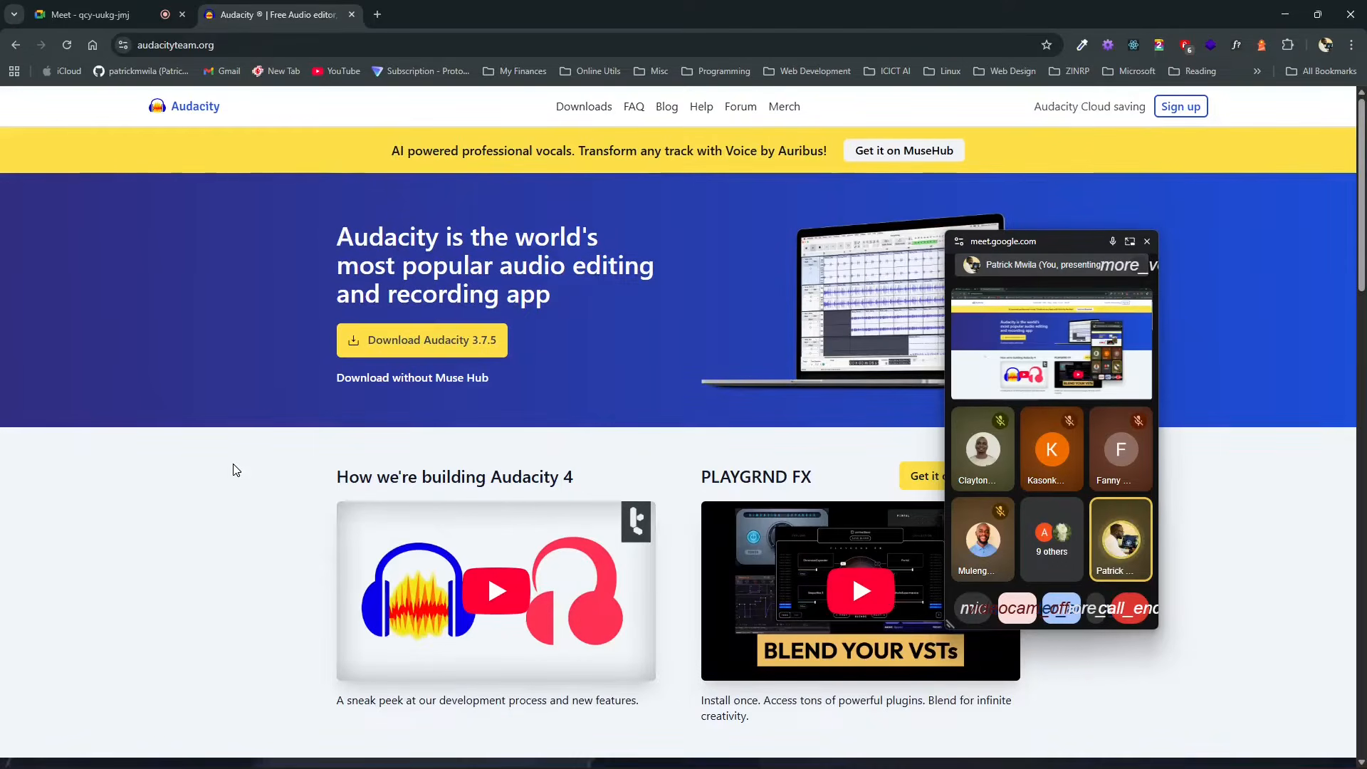
# Step: Move the floating meeting window aside, download the recommended Audacity 3.7.5 installer from the home page, and show the recent downloads
pyautogui.scroll(-1, 308, 527)
pyautogui.scroll(-3, 307, 527)
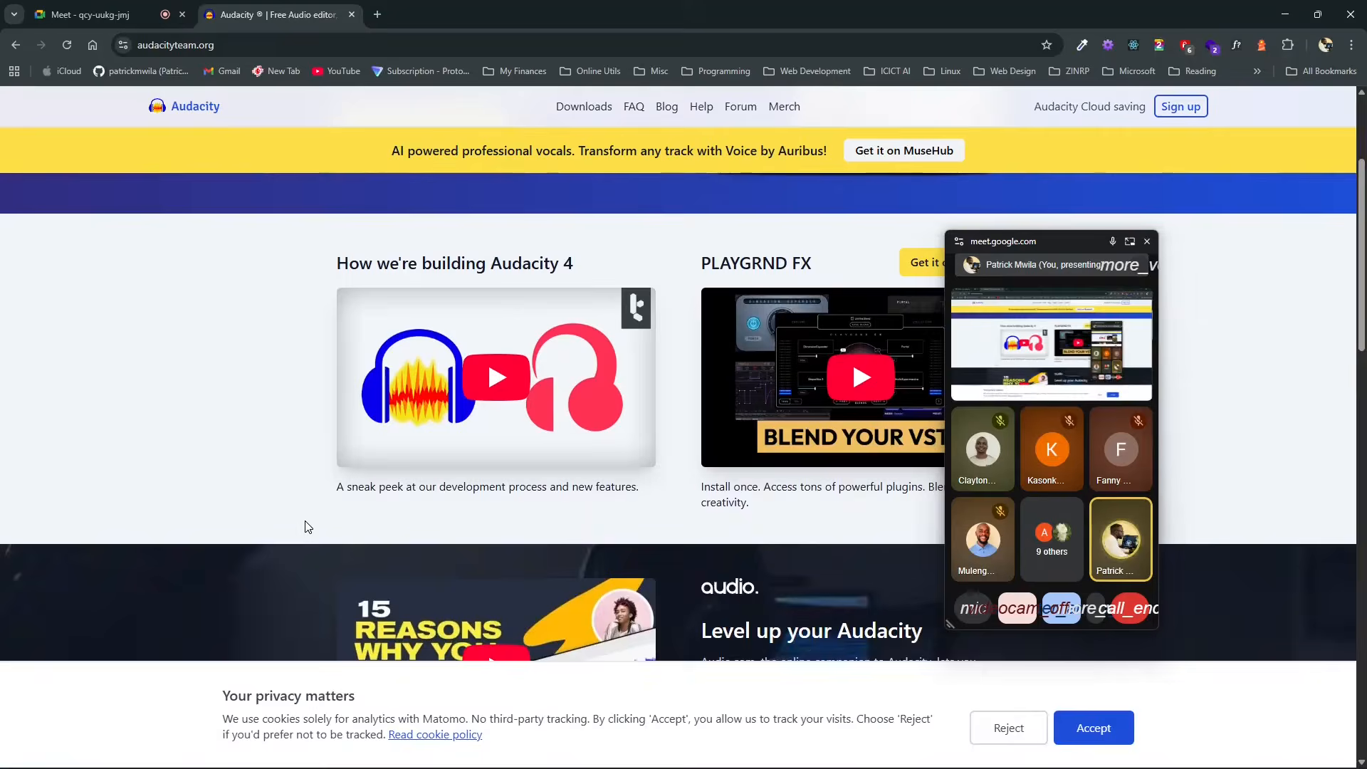
pyautogui.scroll(2, 308, 527)
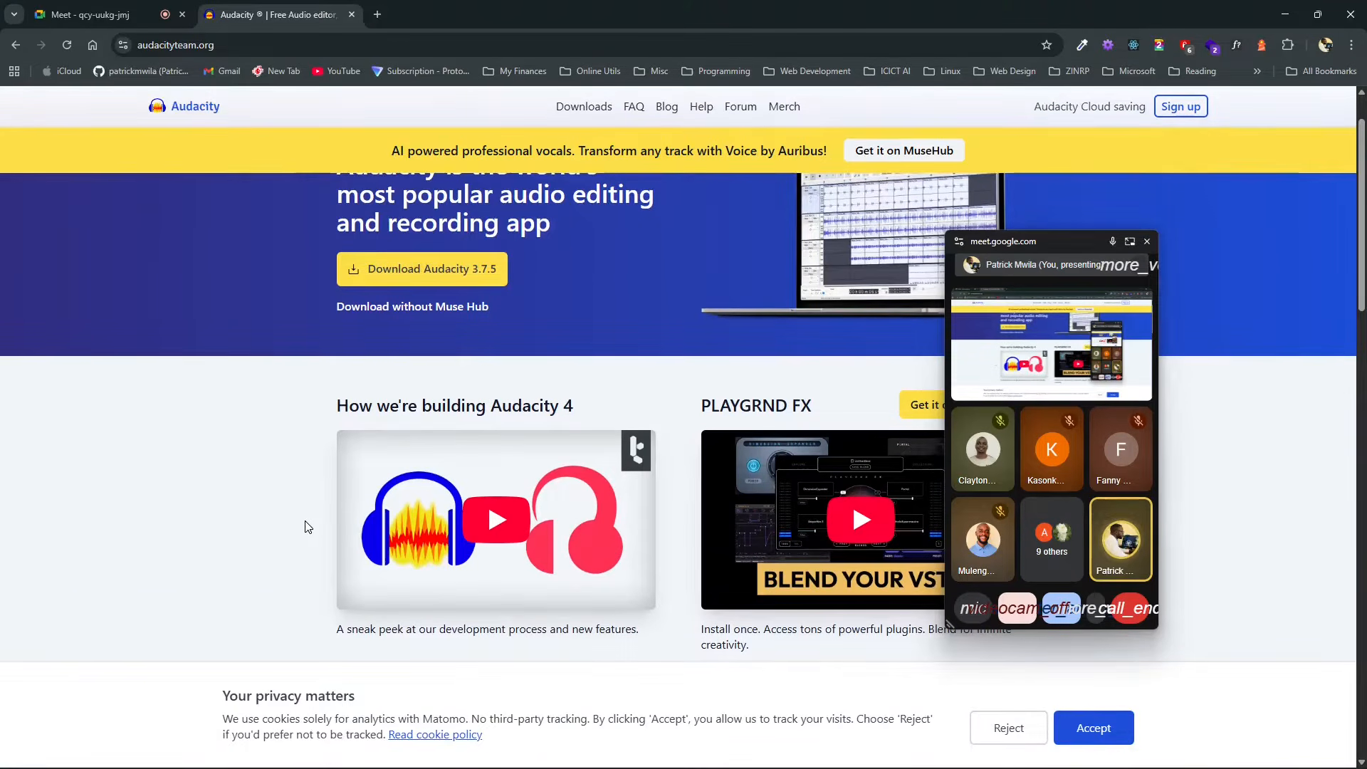
pyautogui.scroll(1, 308, 527)
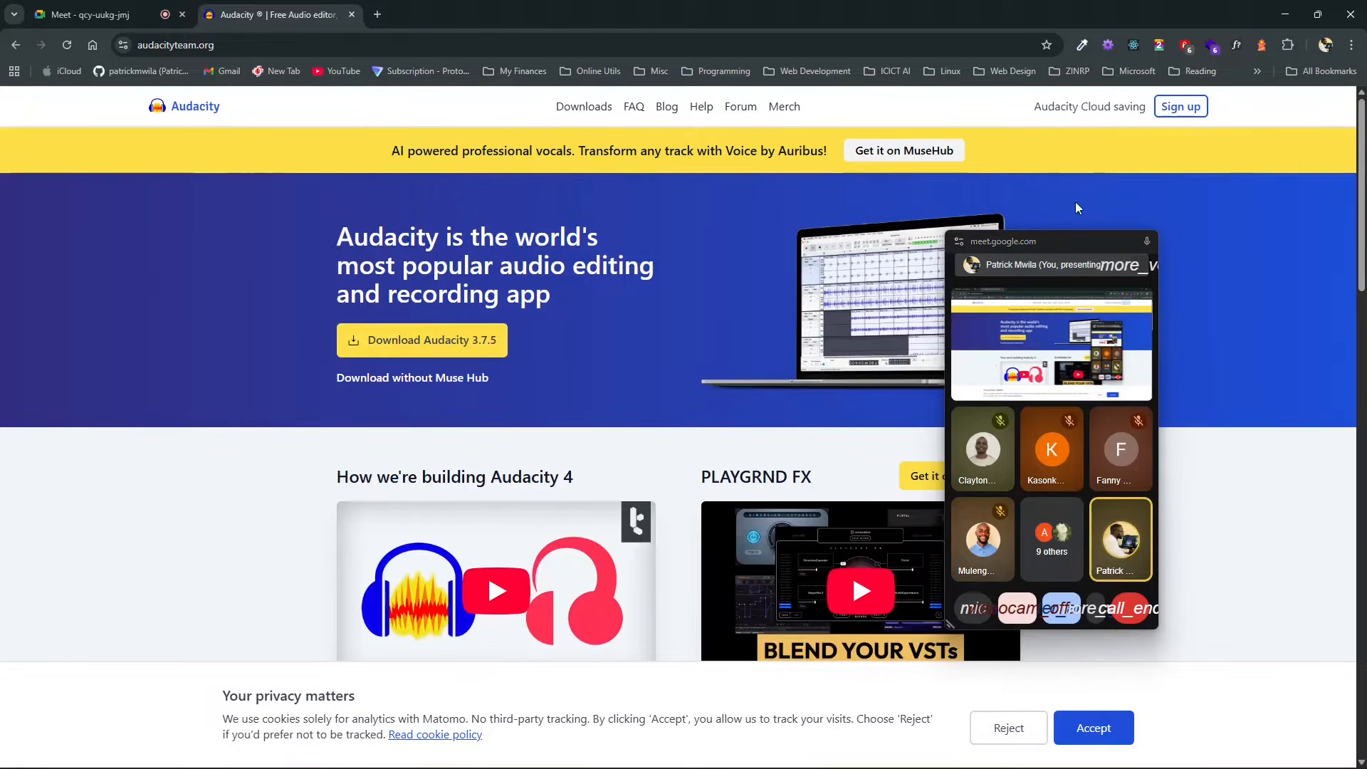
pyautogui.moveTo(1065, 238); pyautogui.dragTo(1178, 204)
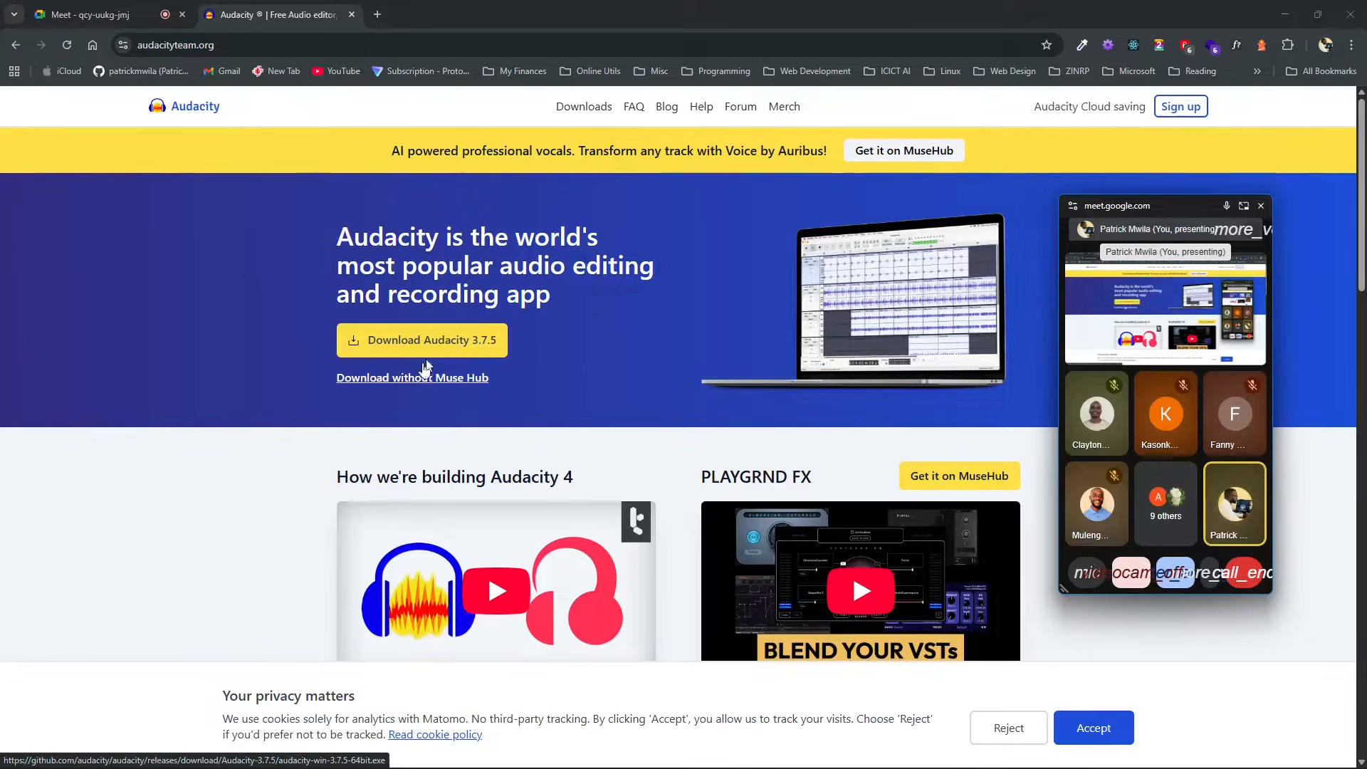
pyautogui.click(442, 343)
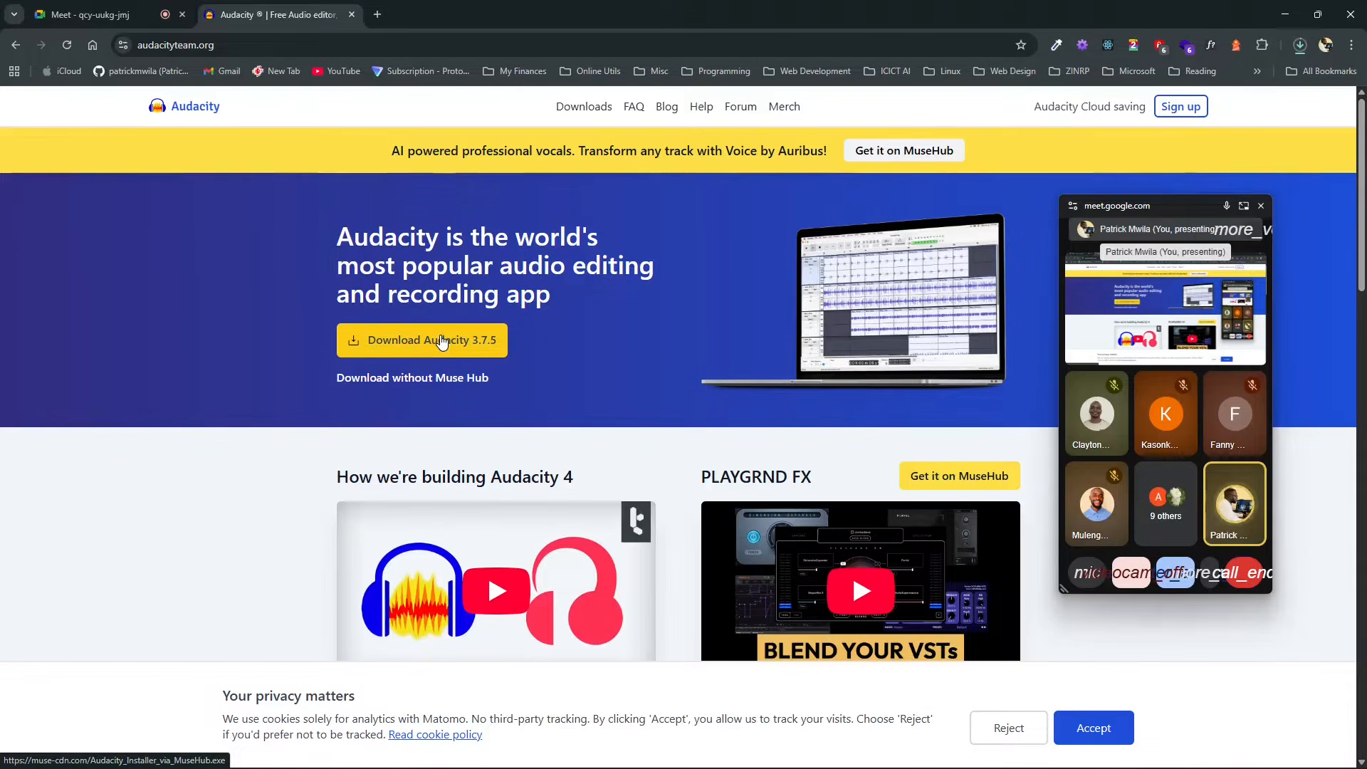
pyautogui.click(1300, 45)
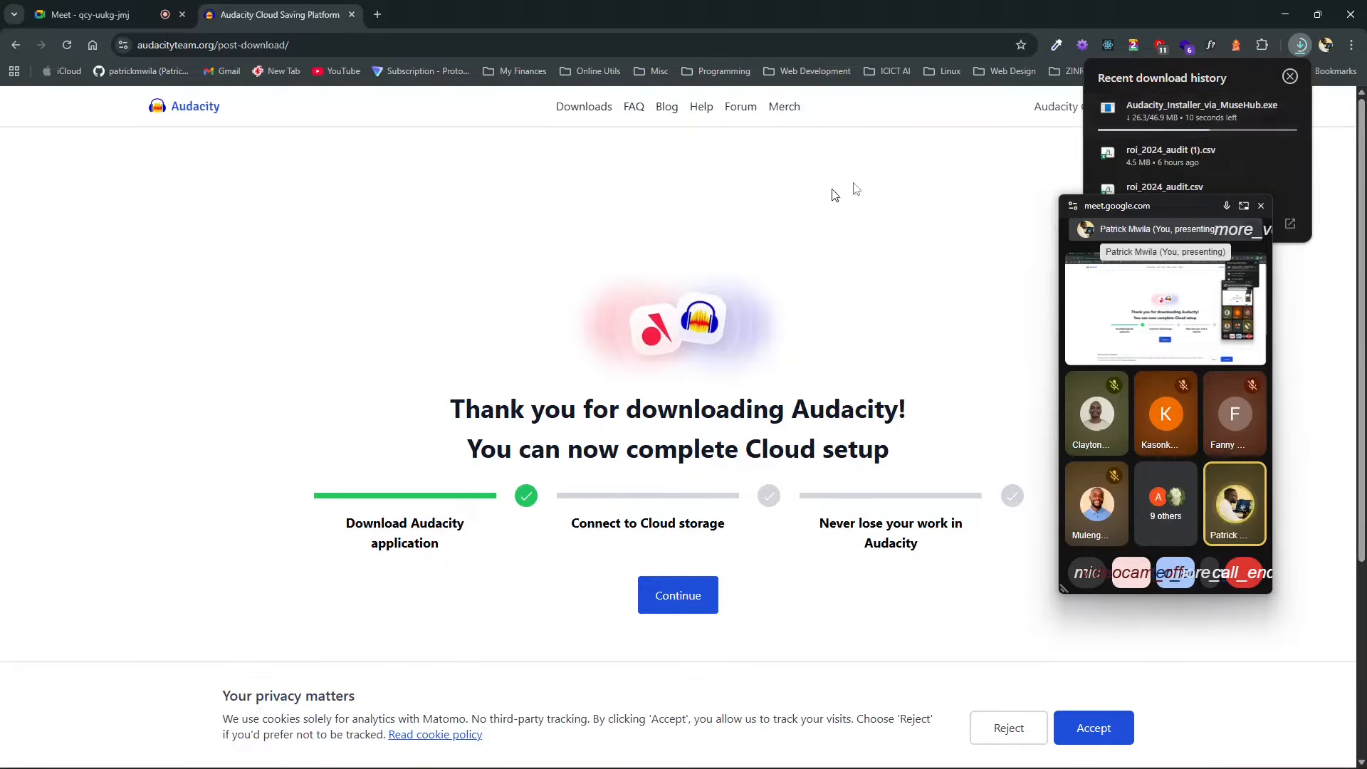
pyautogui.scroll(-4, 723, 308)
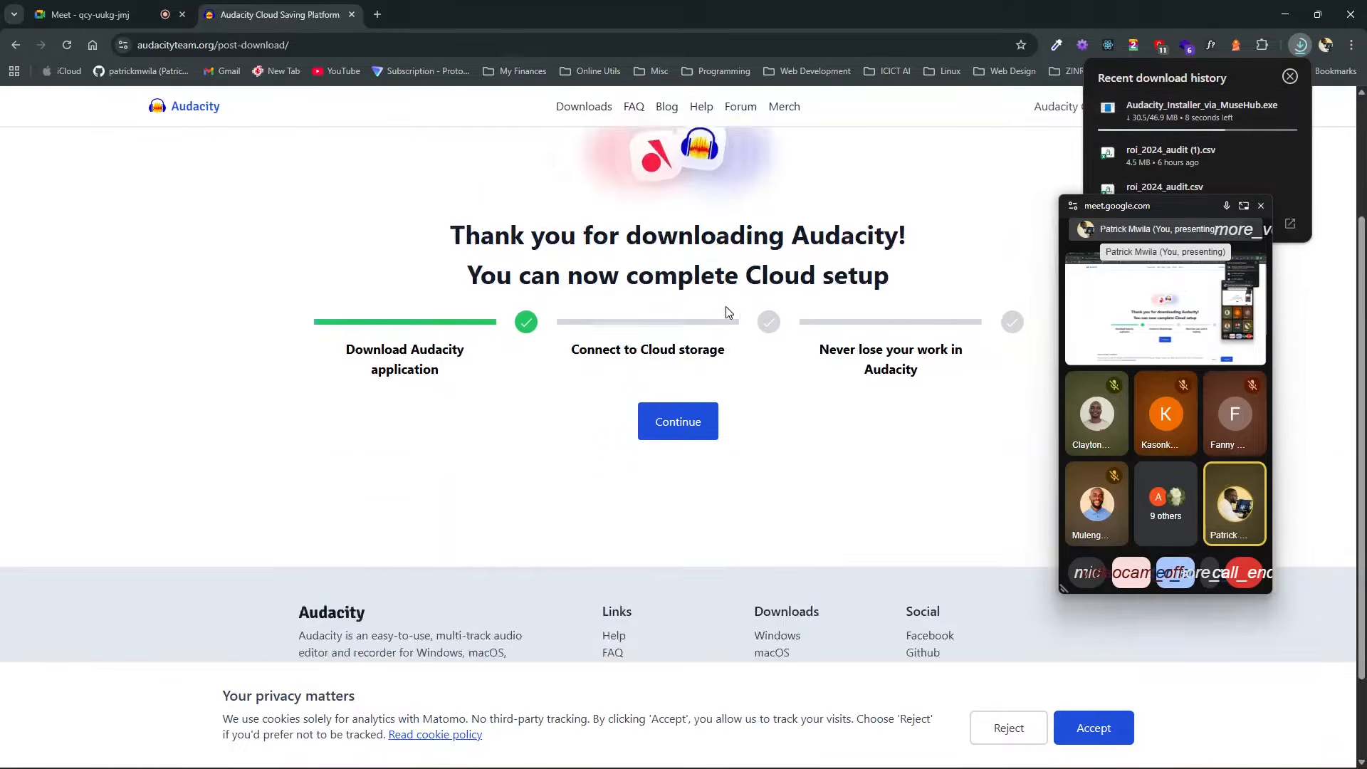
pyautogui.scroll(4, 600, 326)
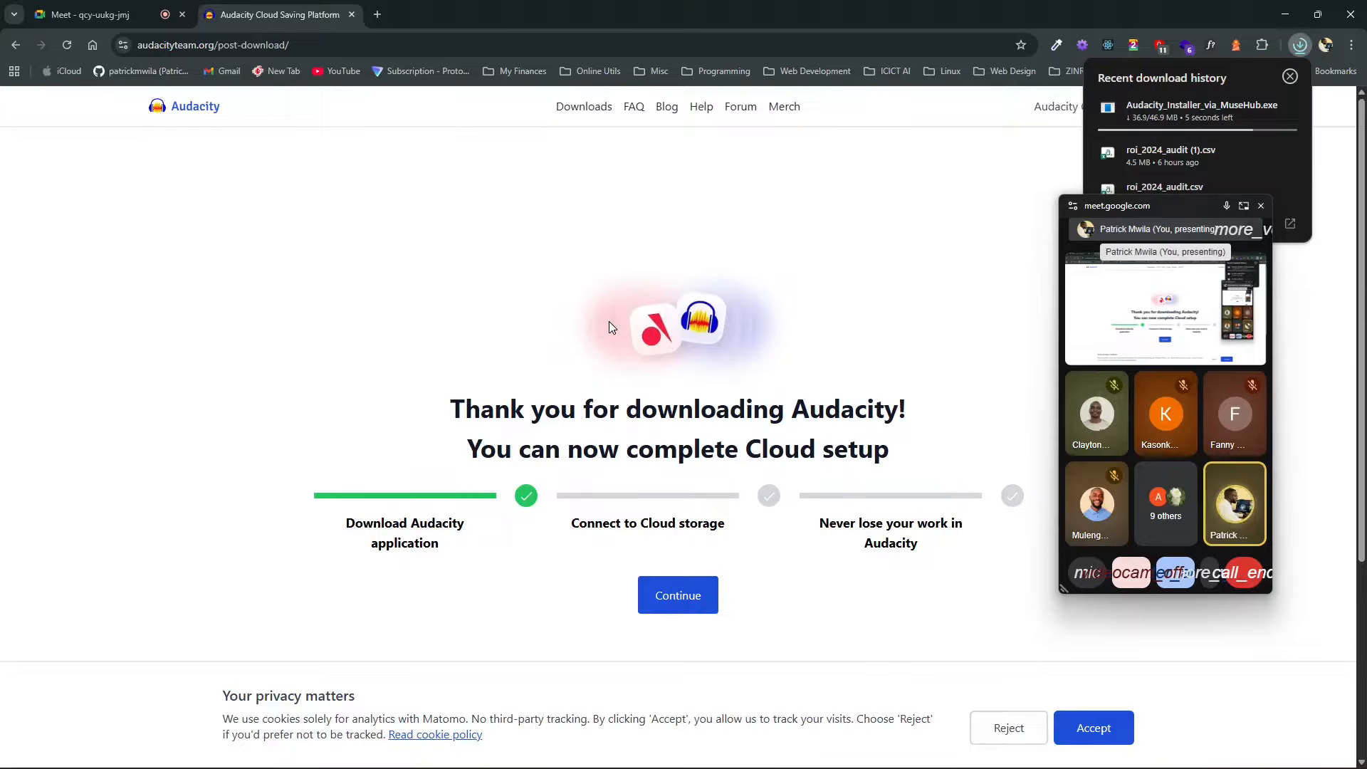
pyautogui.scroll(-3, 609, 327)
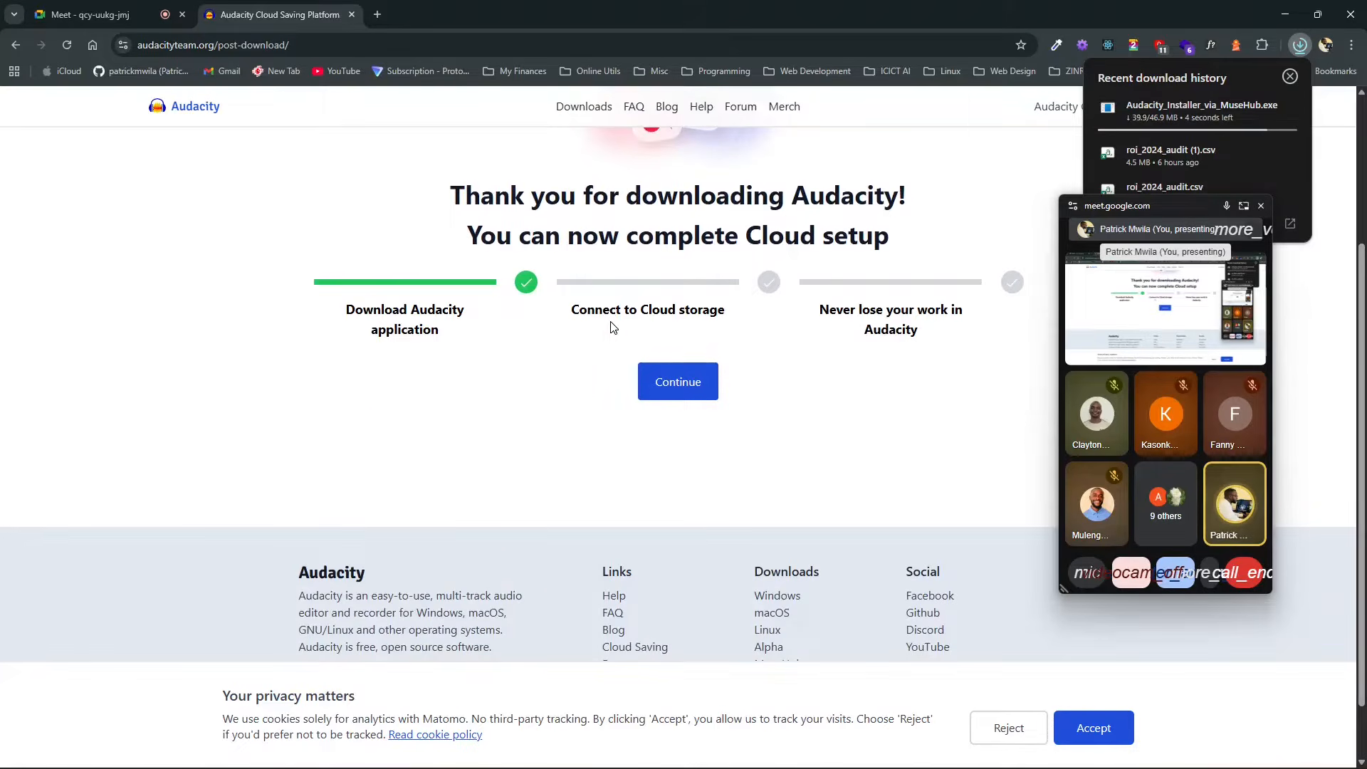
pyautogui.scroll(3, 610, 325)
pyautogui.scroll(-4, 611, 314)
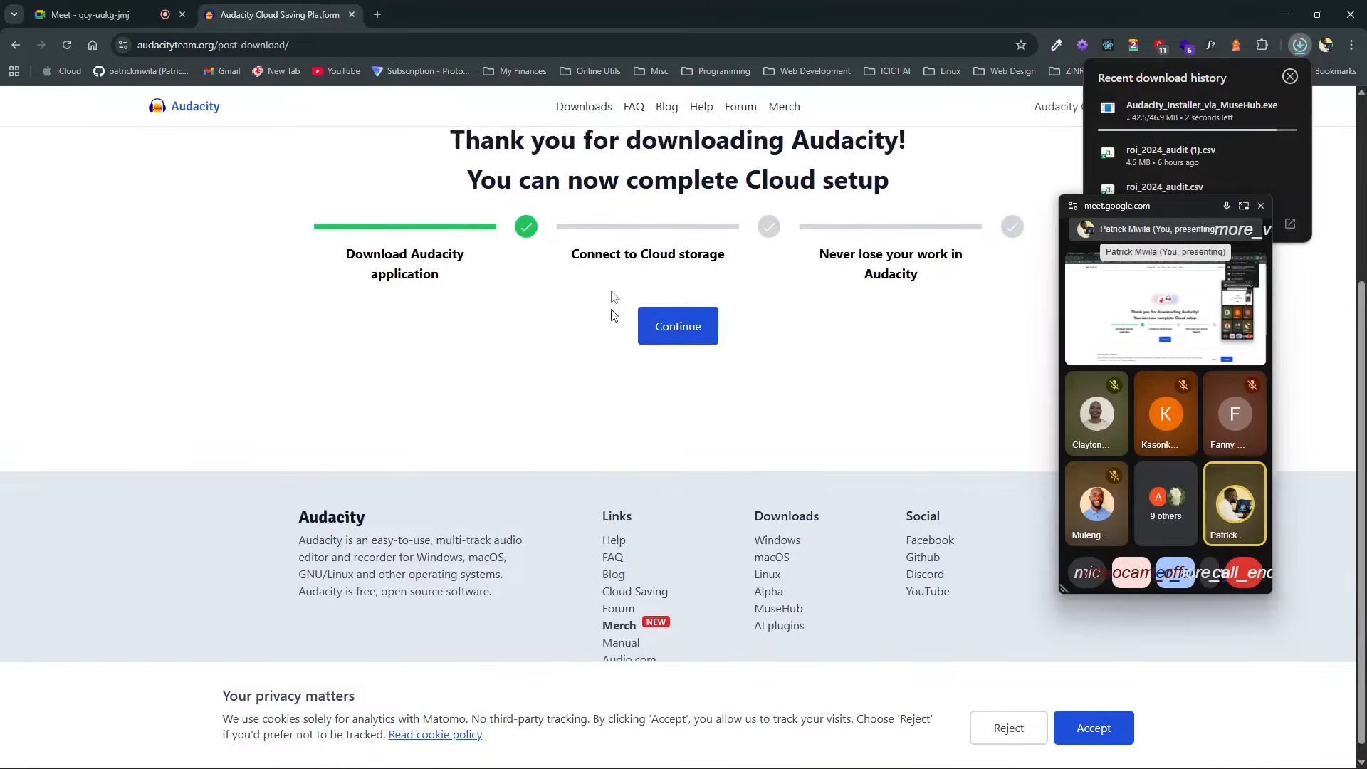
# Step: Download the 64 bit Windows installer from Audacity's Downloads page and check its download progress
pyautogui.click(605, 113)
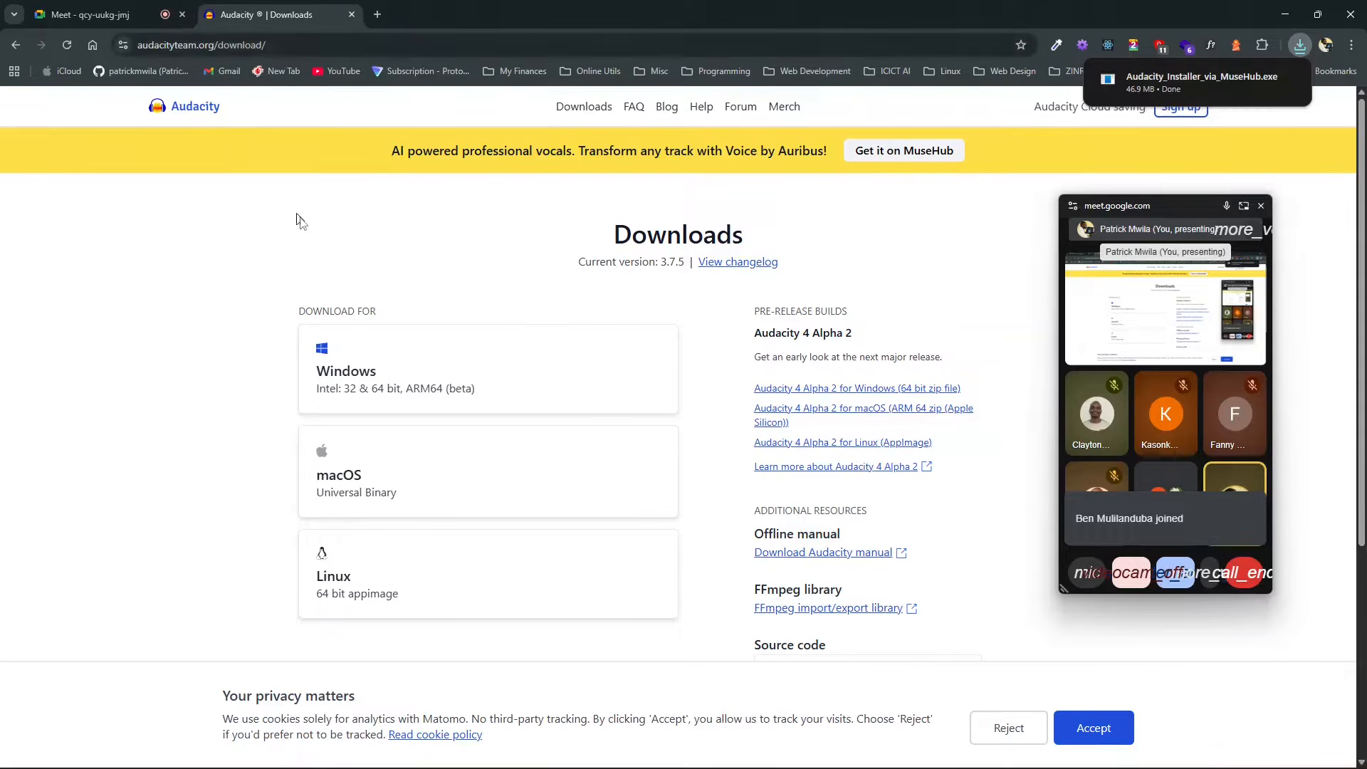
pyautogui.click(379, 390)
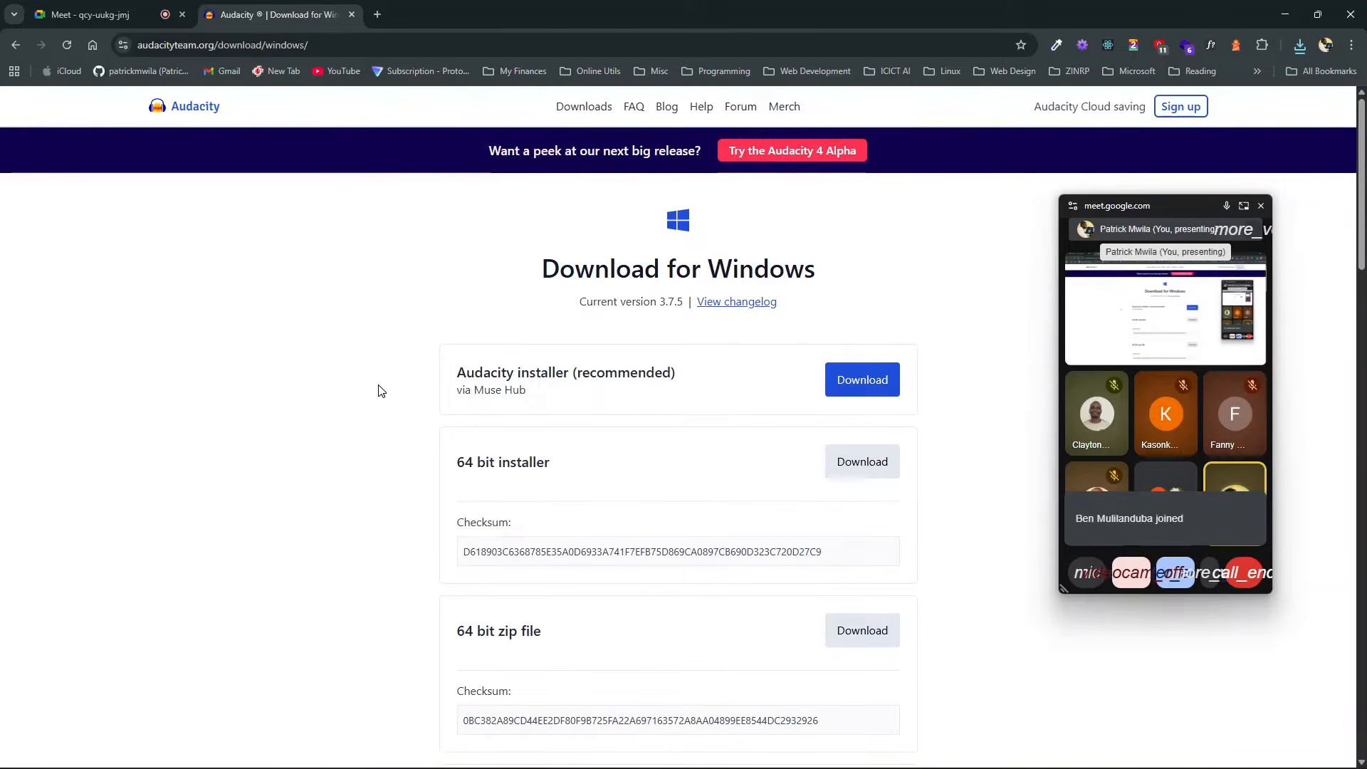
pyautogui.click(851, 471)
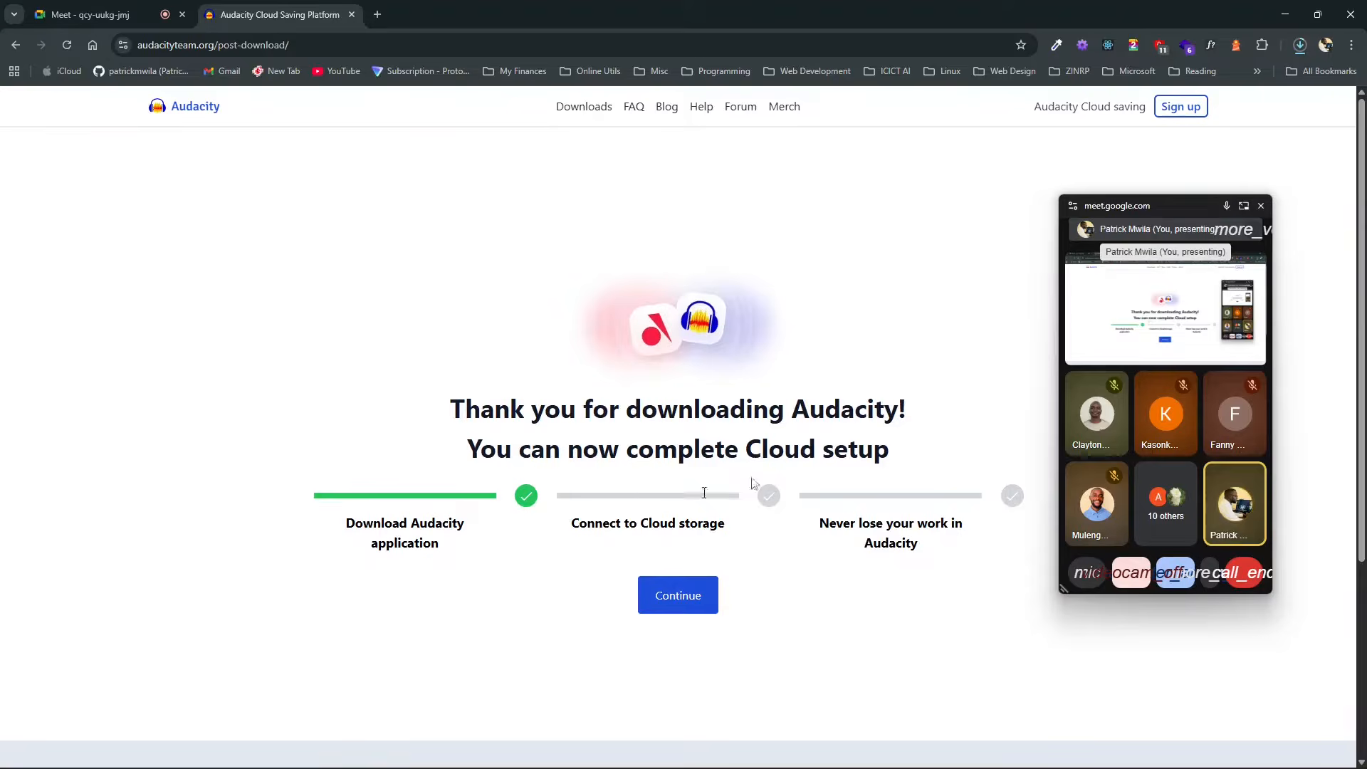
pyautogui.click(1300, 45)
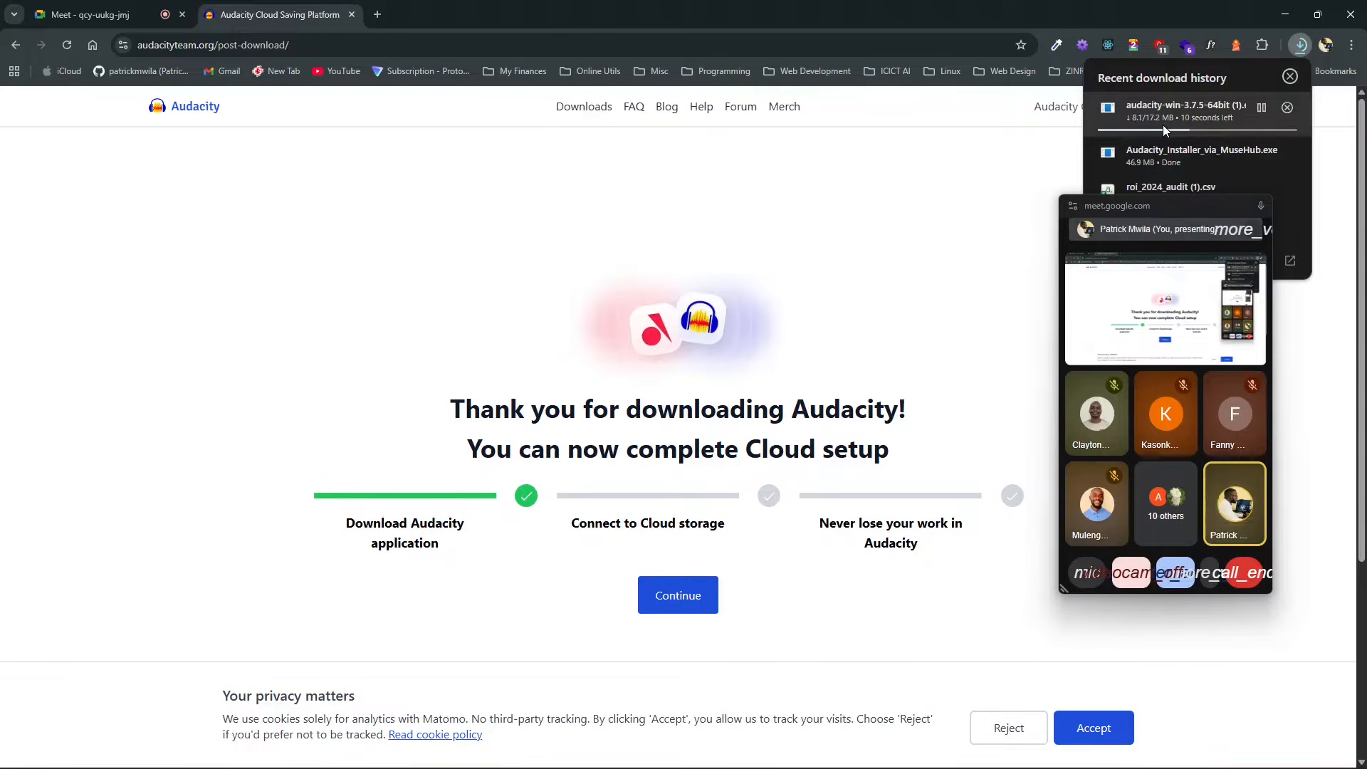
# Step: Minimize the browser, search the computer for Audacity, and launch the audacity-win-3.7.5-64bit.exe installer
pyautogui.click(1290, 7)
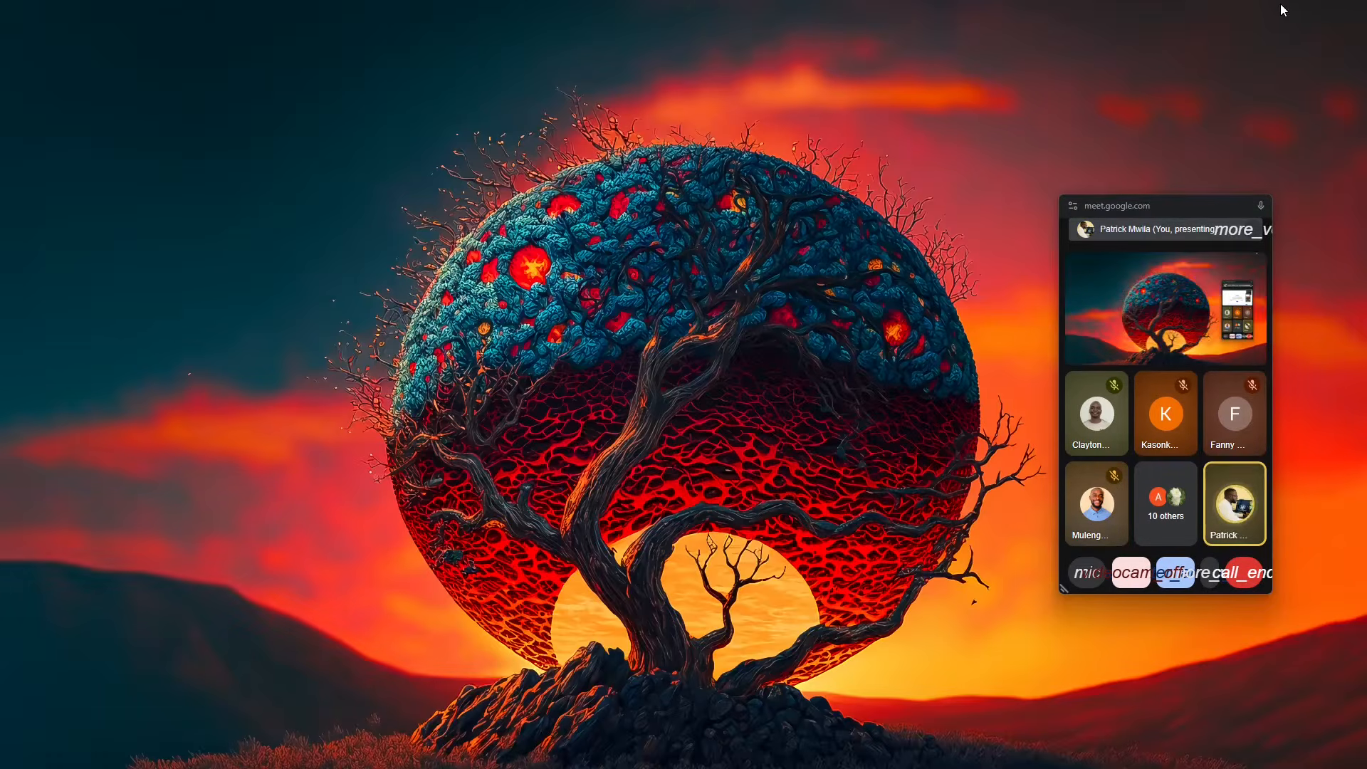
pyautogui.press('super')
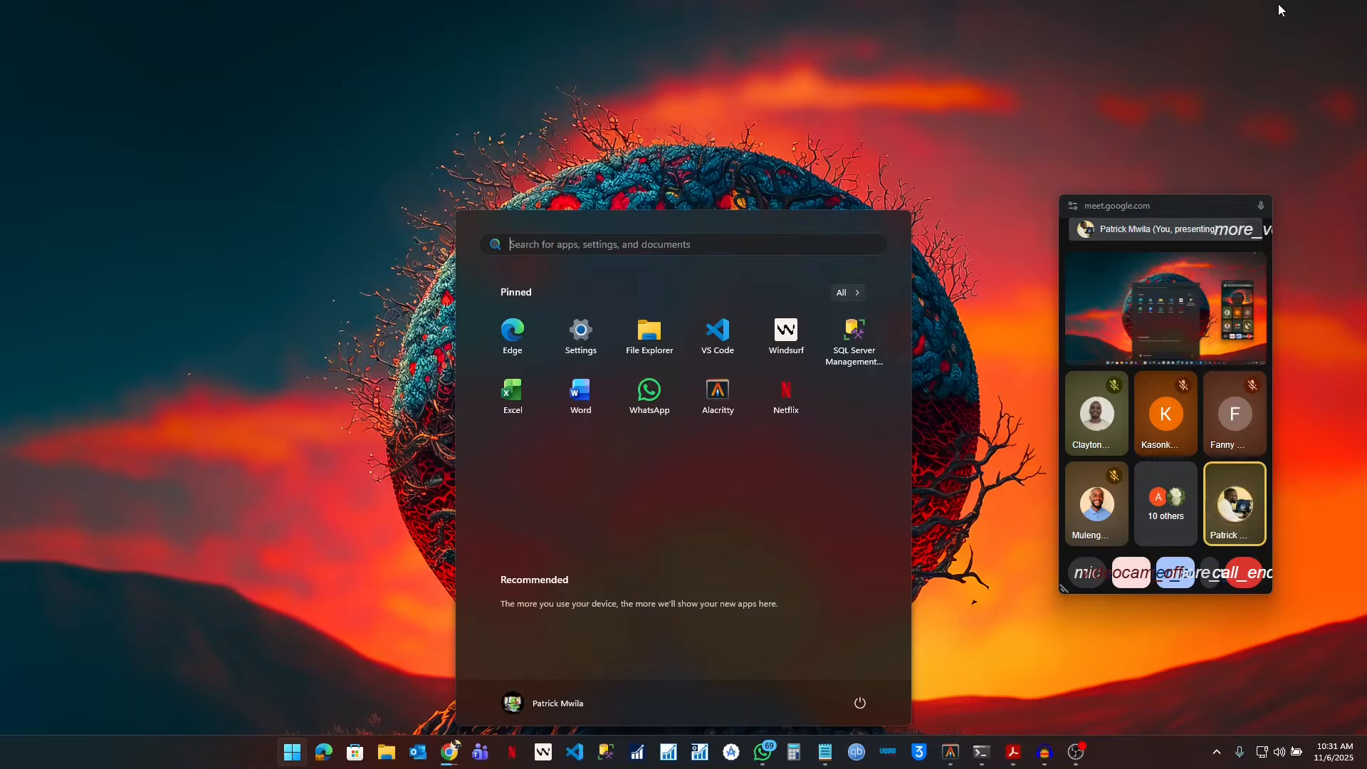
pyautogui.write('audacity')
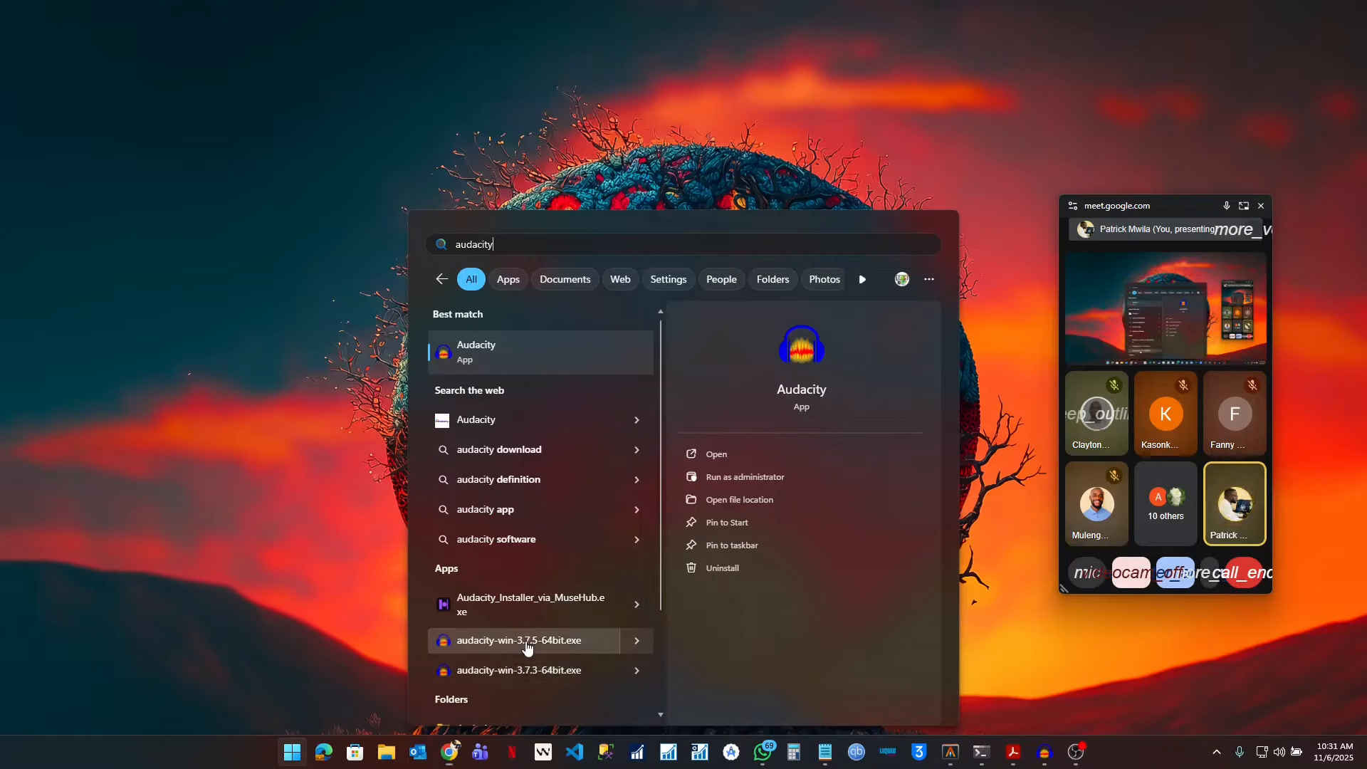
pyautogui.click(479, 643)
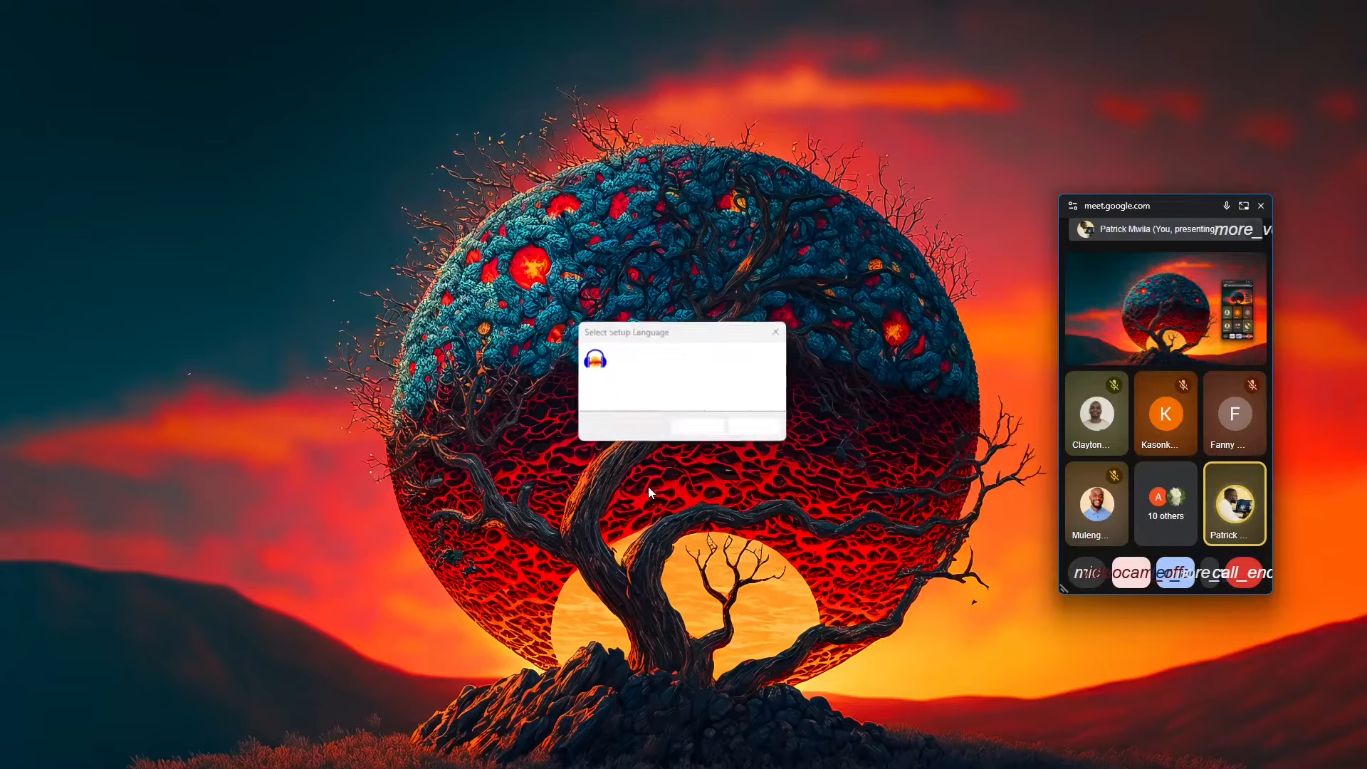
# Step: Advance the Audacity setup to the Ready to Install page, keeping the C:\Program Files\Audacity folder and the desktop shortcut option
pyautogui.click(711, 429)
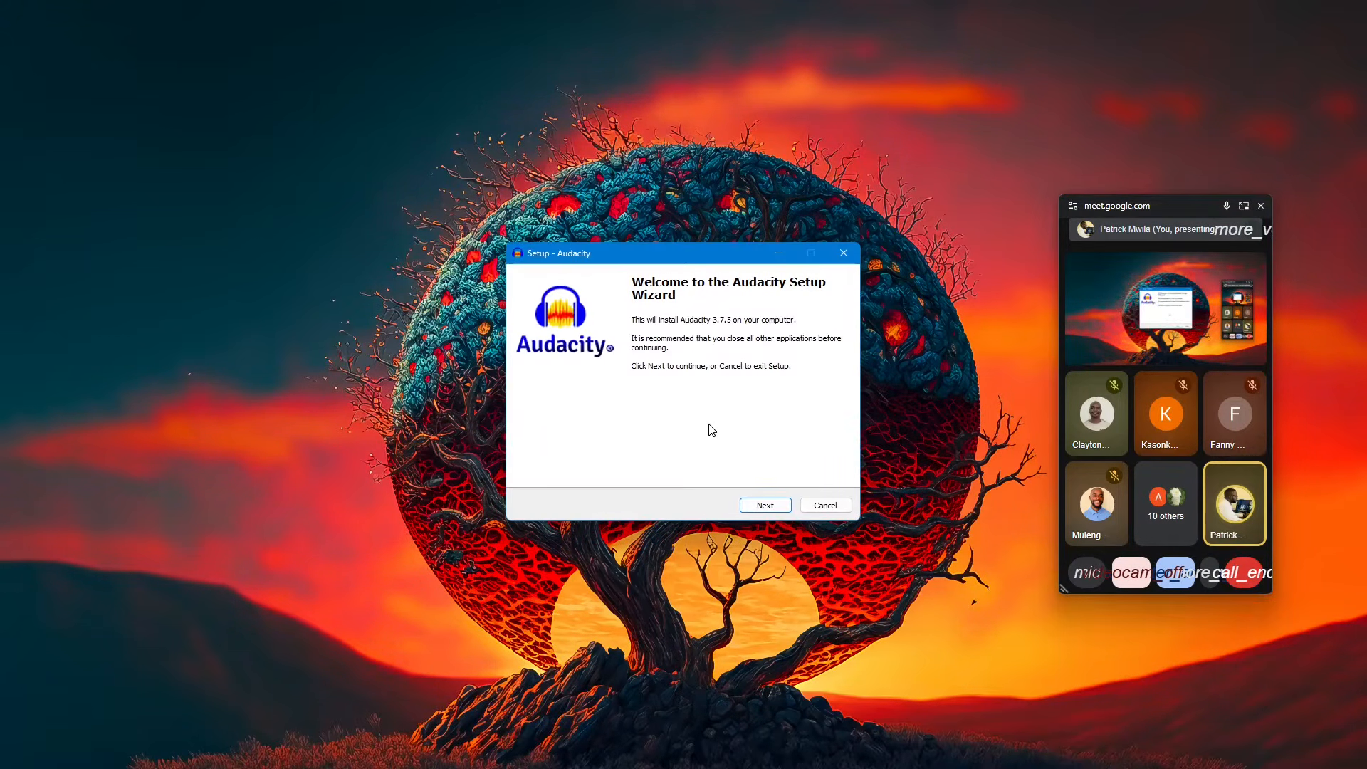
pyautogui.click(774, 506)
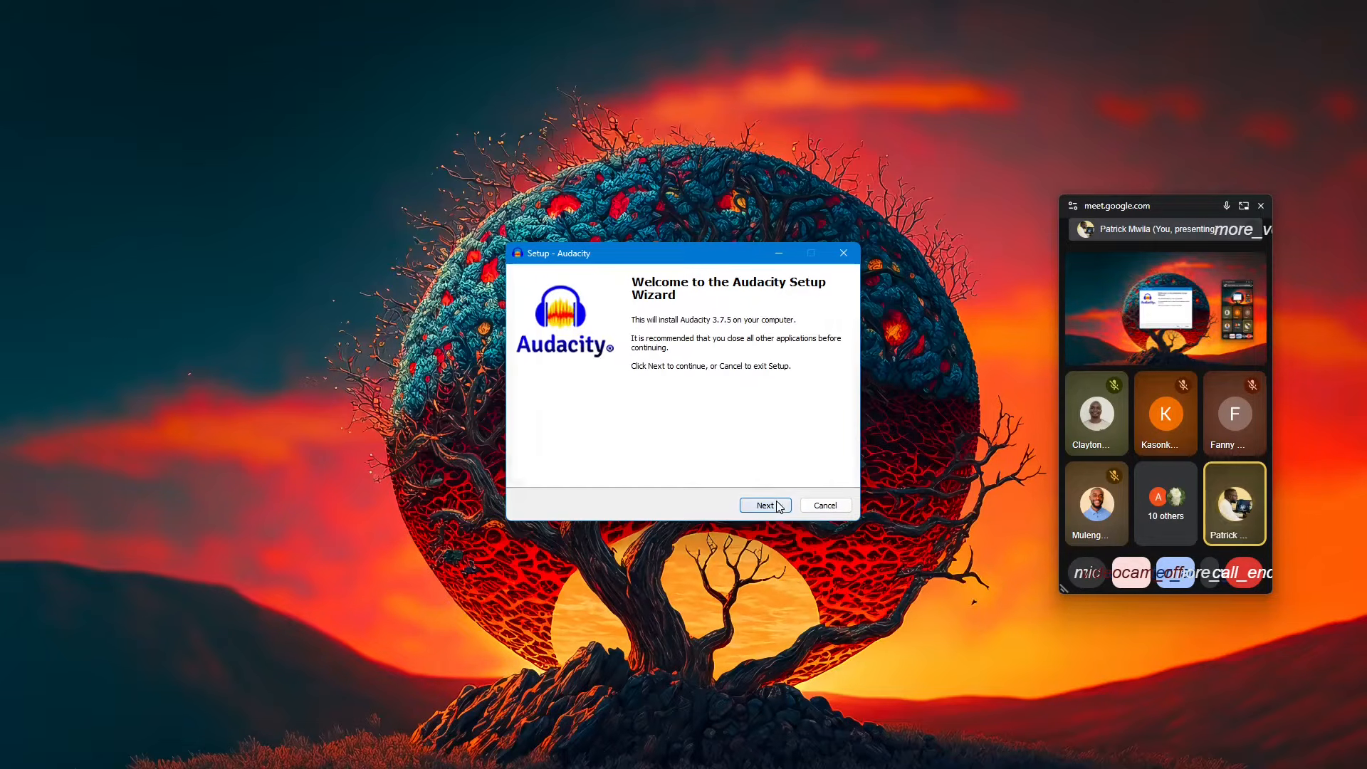
pyautogui.moveTo(706, 254); pyautogui.dragTo(677, 203)
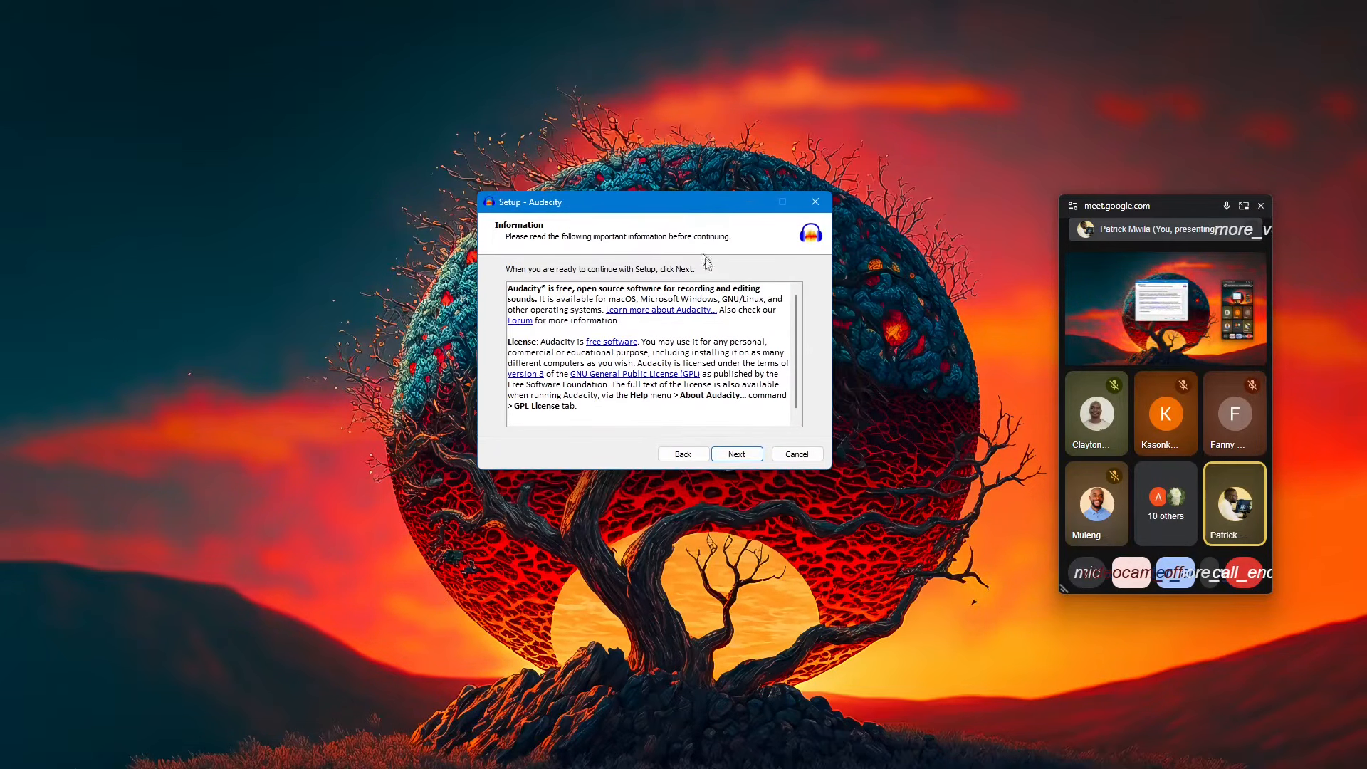
pyautogui.click(740, 451)
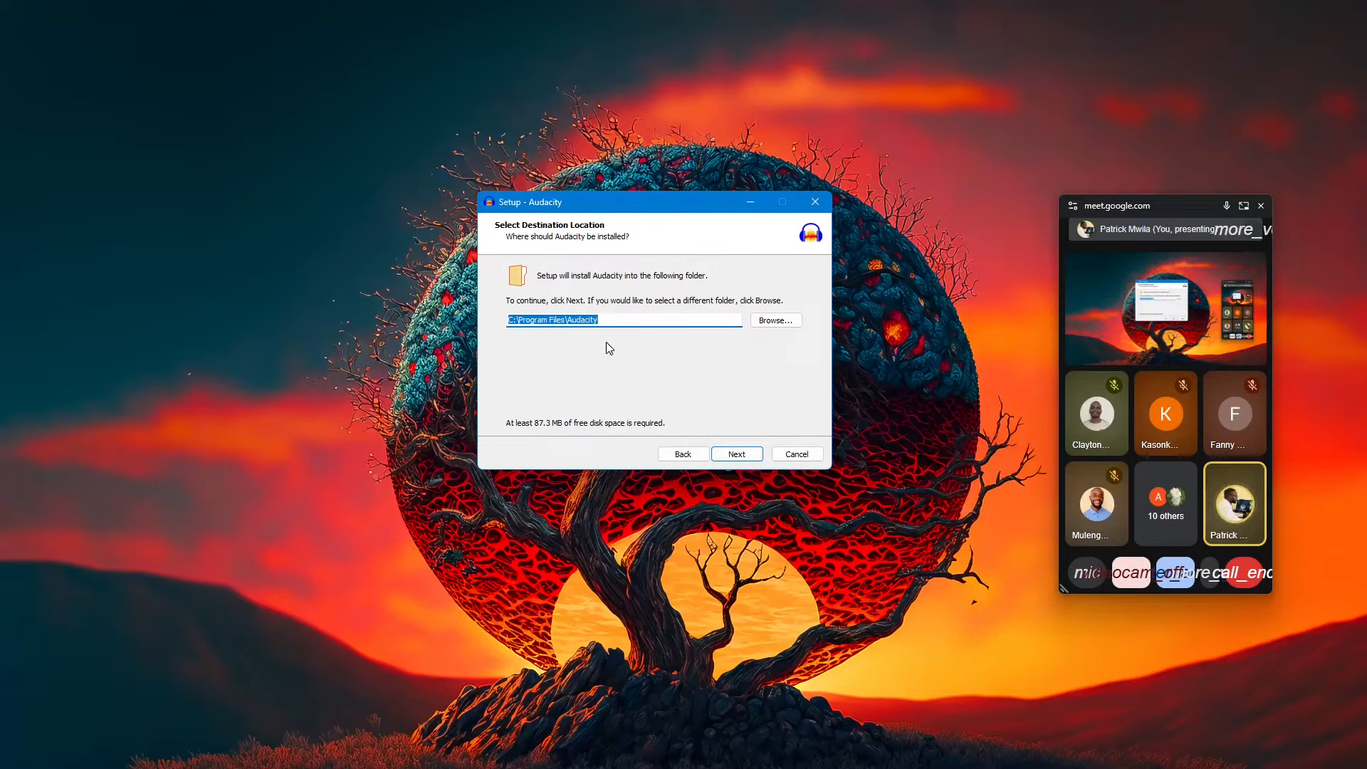
pyautogui.click(748, 456)
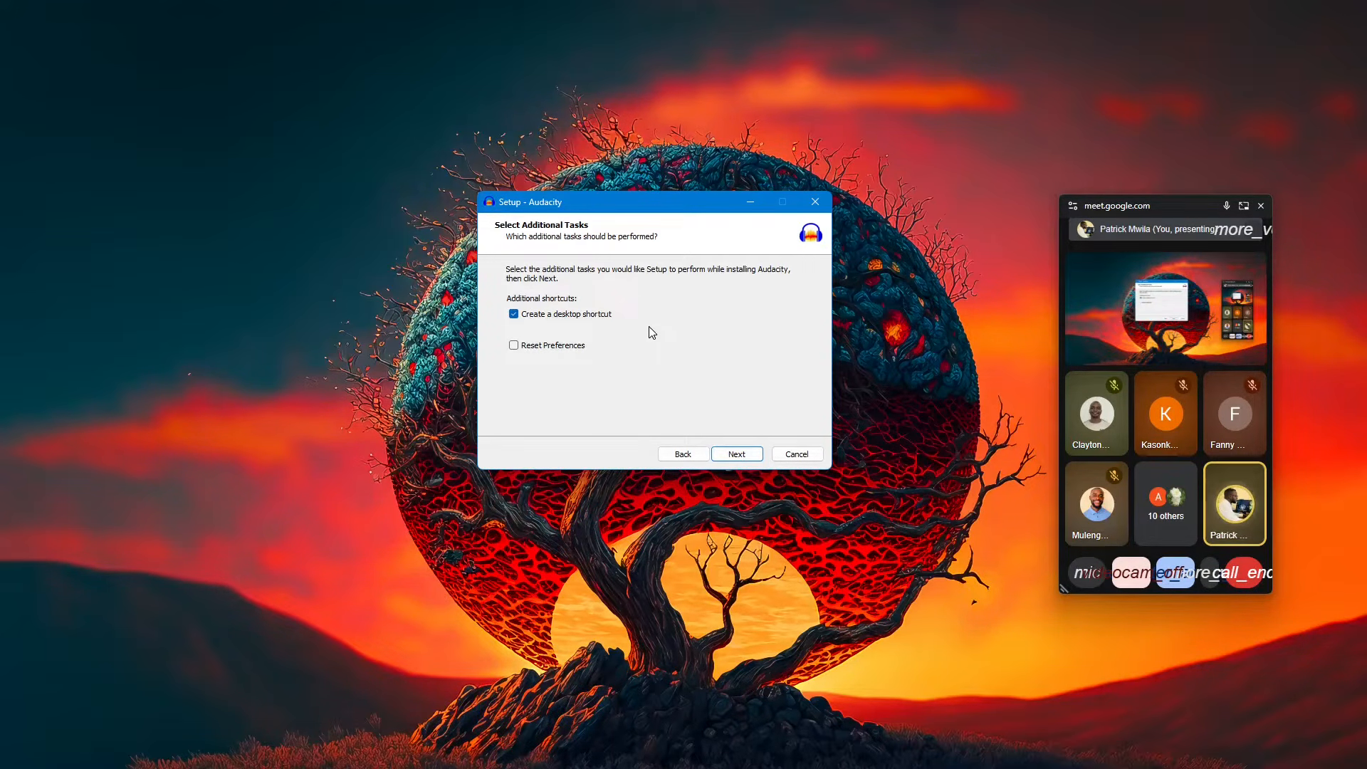
pyautogui.click(737, 454)
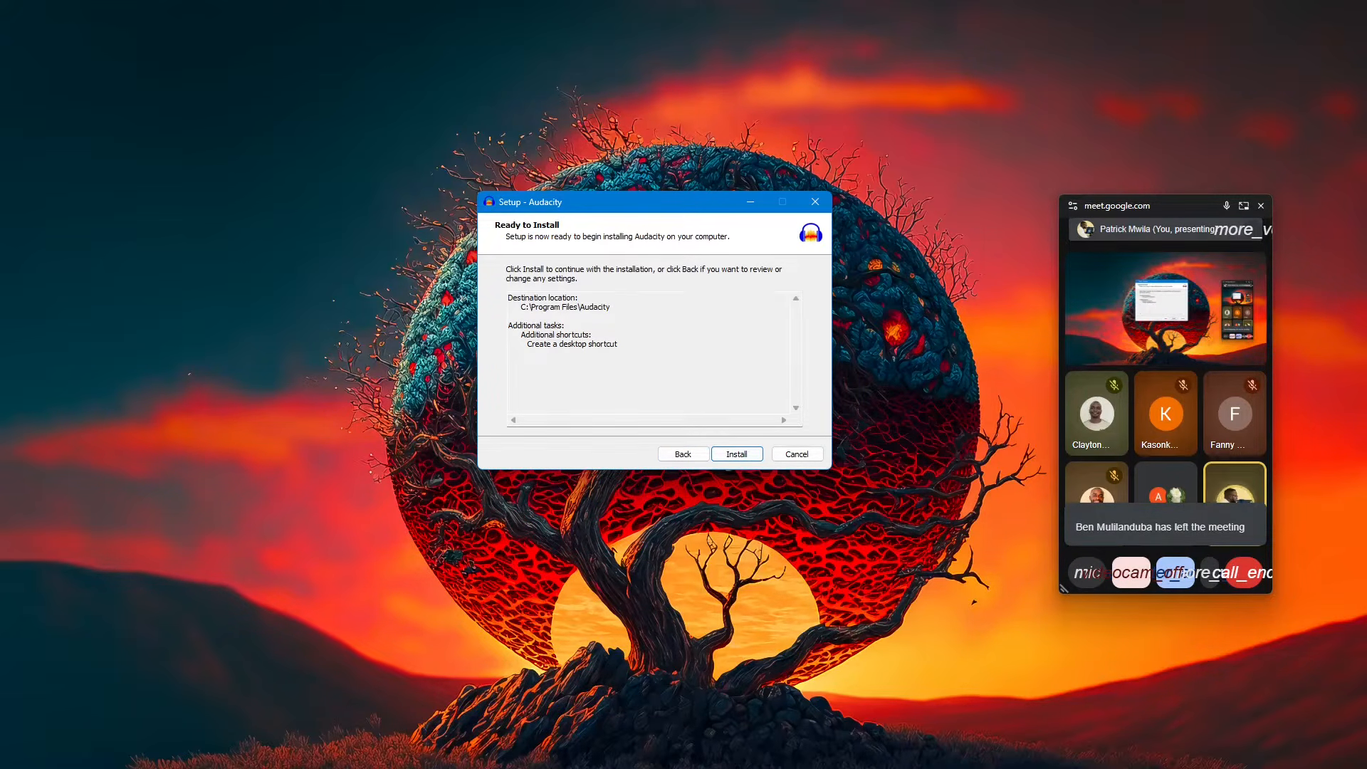
# Step: Highlight the destination location in the installation summary and exit the Audacity setup without installing
pyautogui.moveTo(611, 307); pyautogui.dragTo(513, 298)
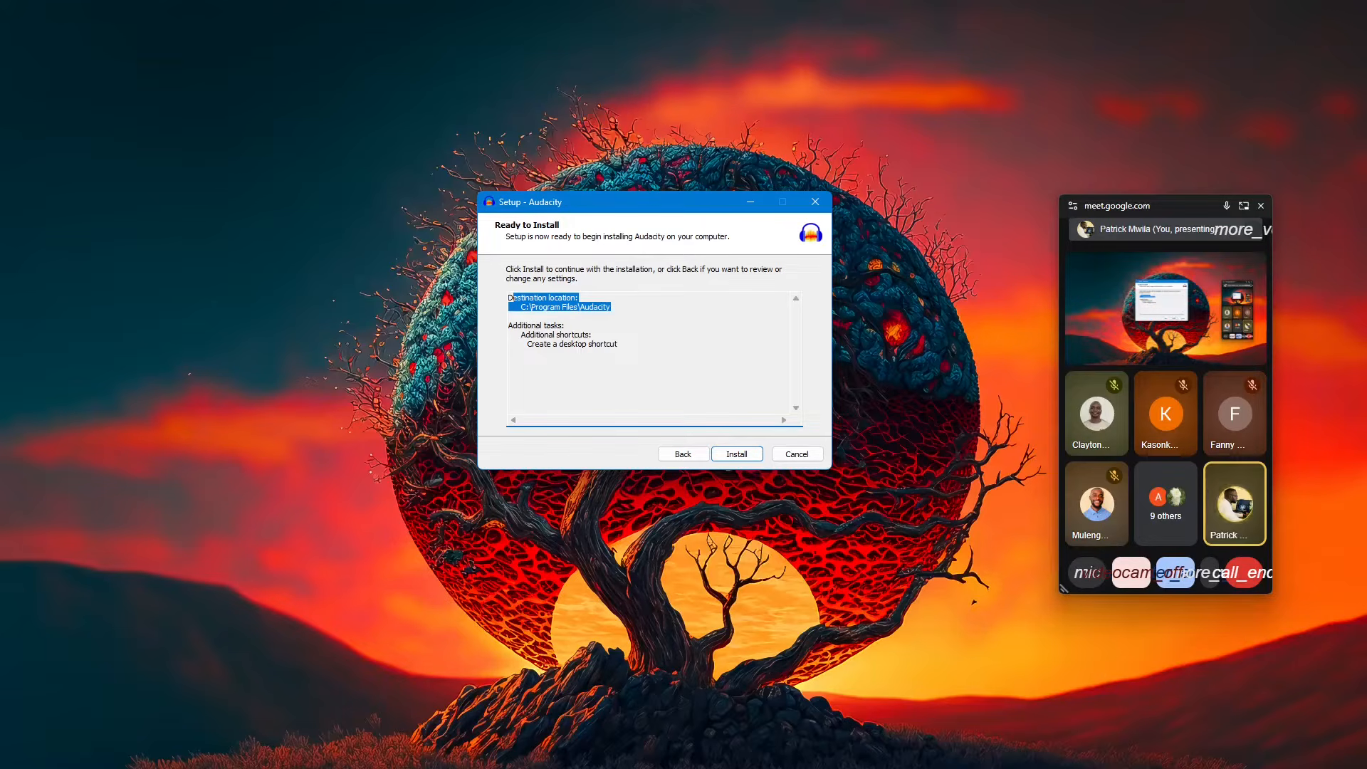
pyautogui.click(815, 201)
pyautogui.click(736, 463)
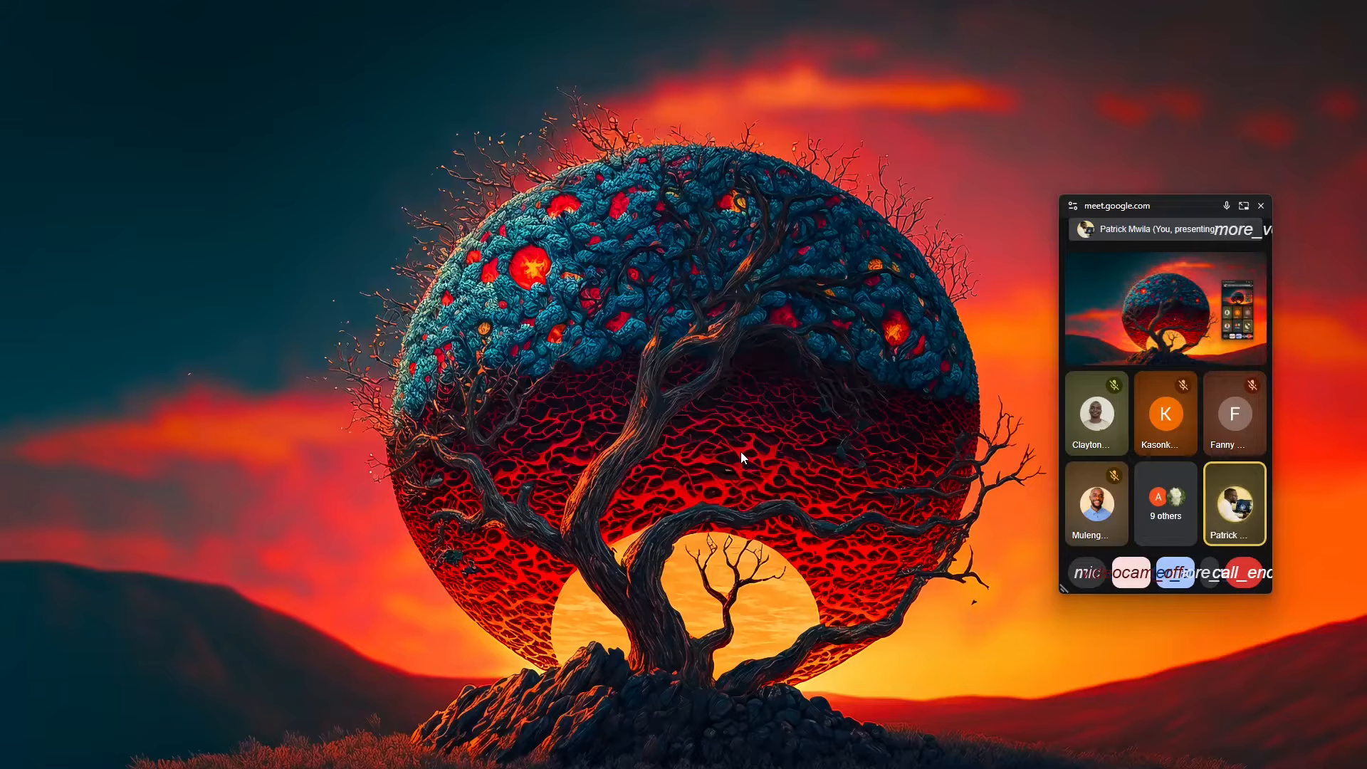
# Step: Find the installed Audacity app through the system search, launch it, and bring its window to the front
pyautogui.press('super')
pyautogui.write('audacity')
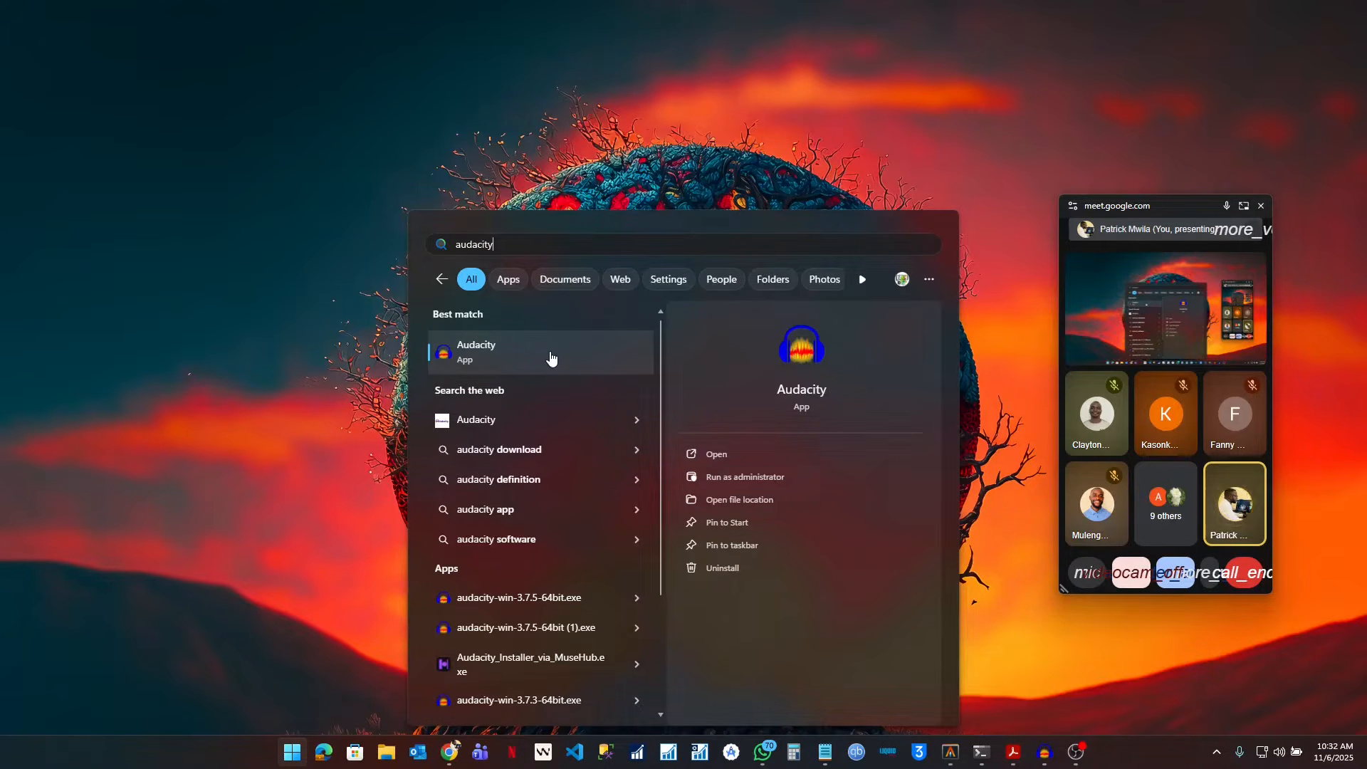
pyautogui.click(512, 351)
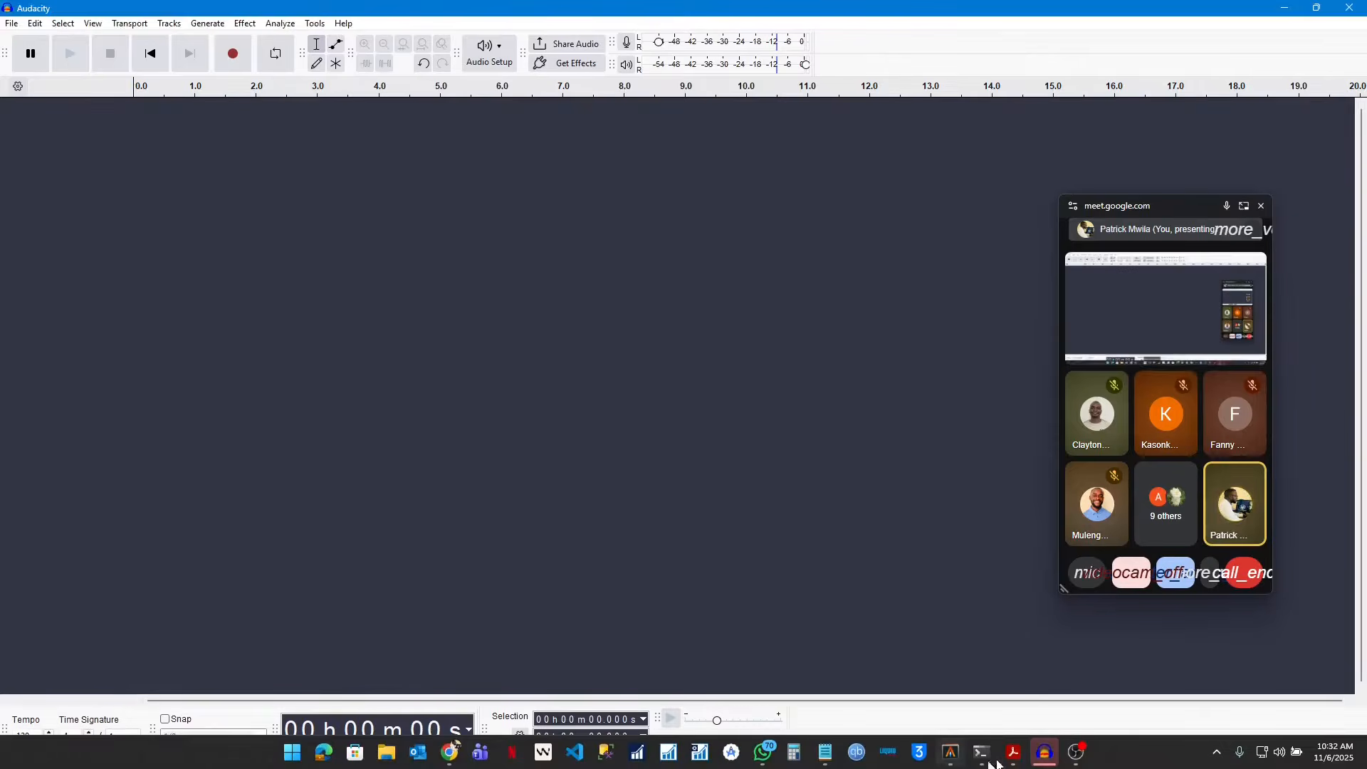
pyautogui.moveTo(1044, 752)
pyautogui.click(1045, 694)
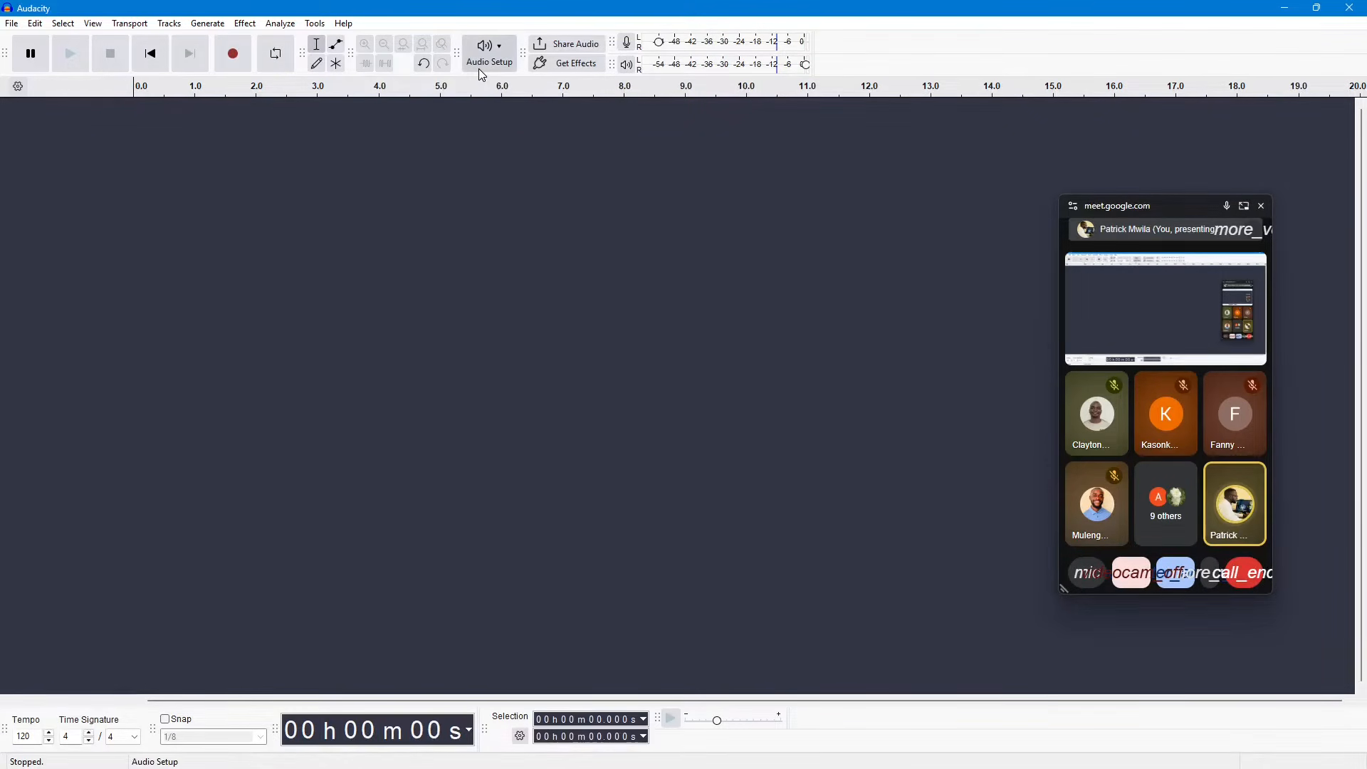
# Step: Open the Audio Settings dialog from Audio Setup to view its options, and close it without changing anything
pyautogui.click(487, 52)
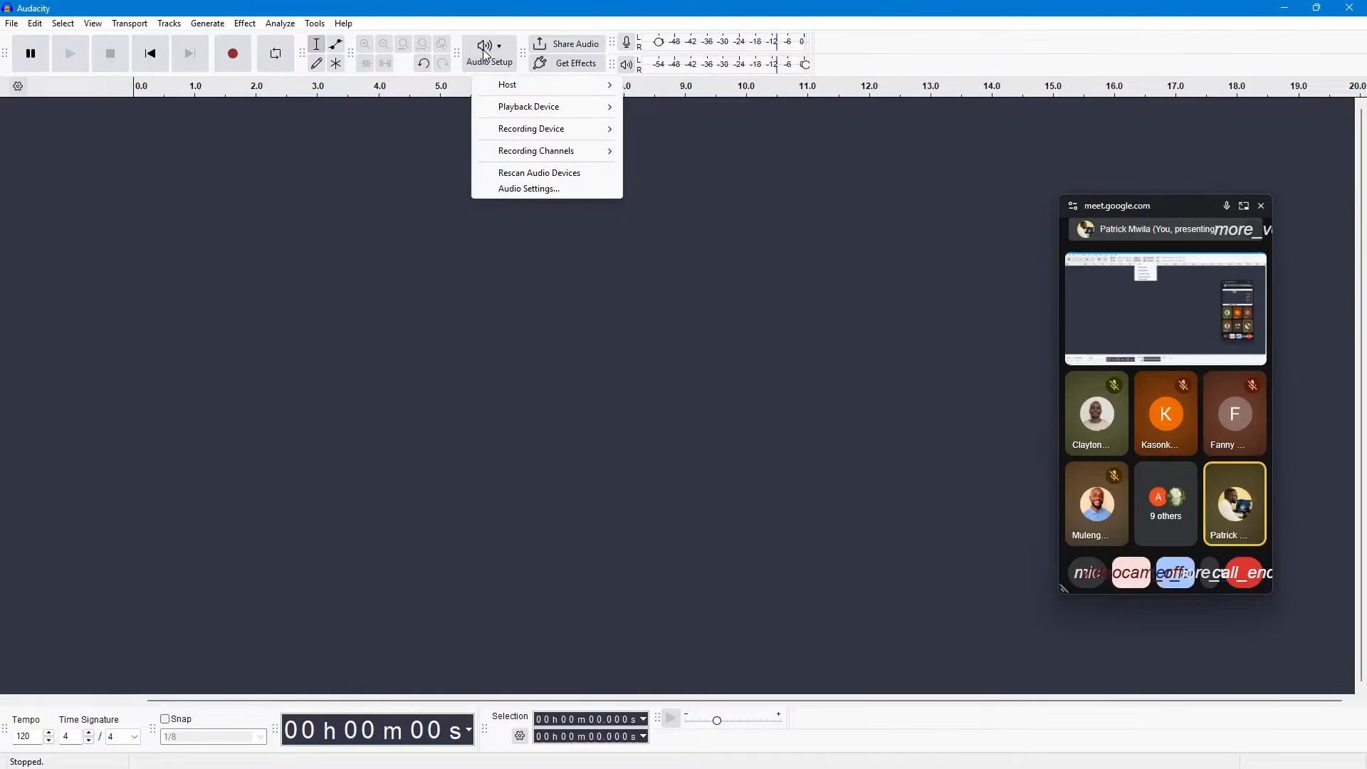
pyautogui.click(553, 190)
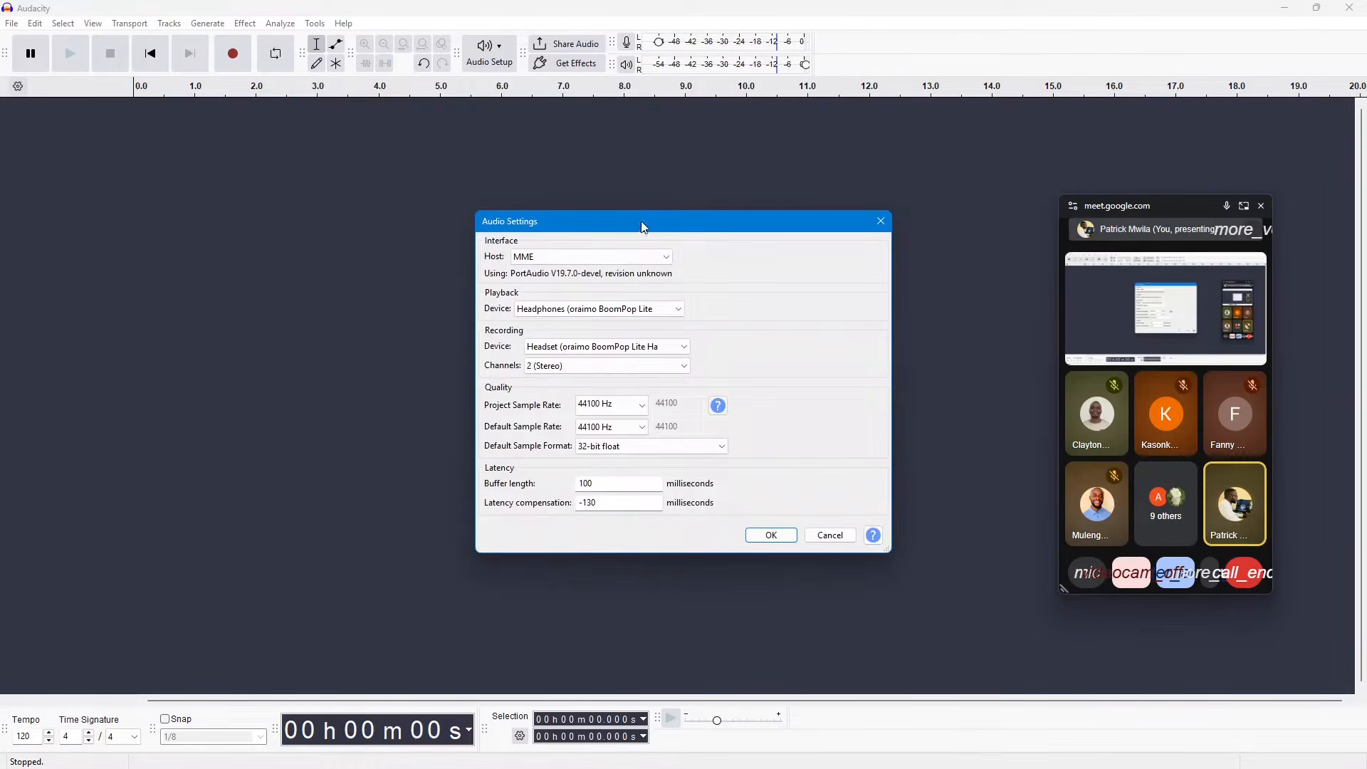
pyautogui.moveTo(678, 221); pyautogui.dragTo(690, 197)
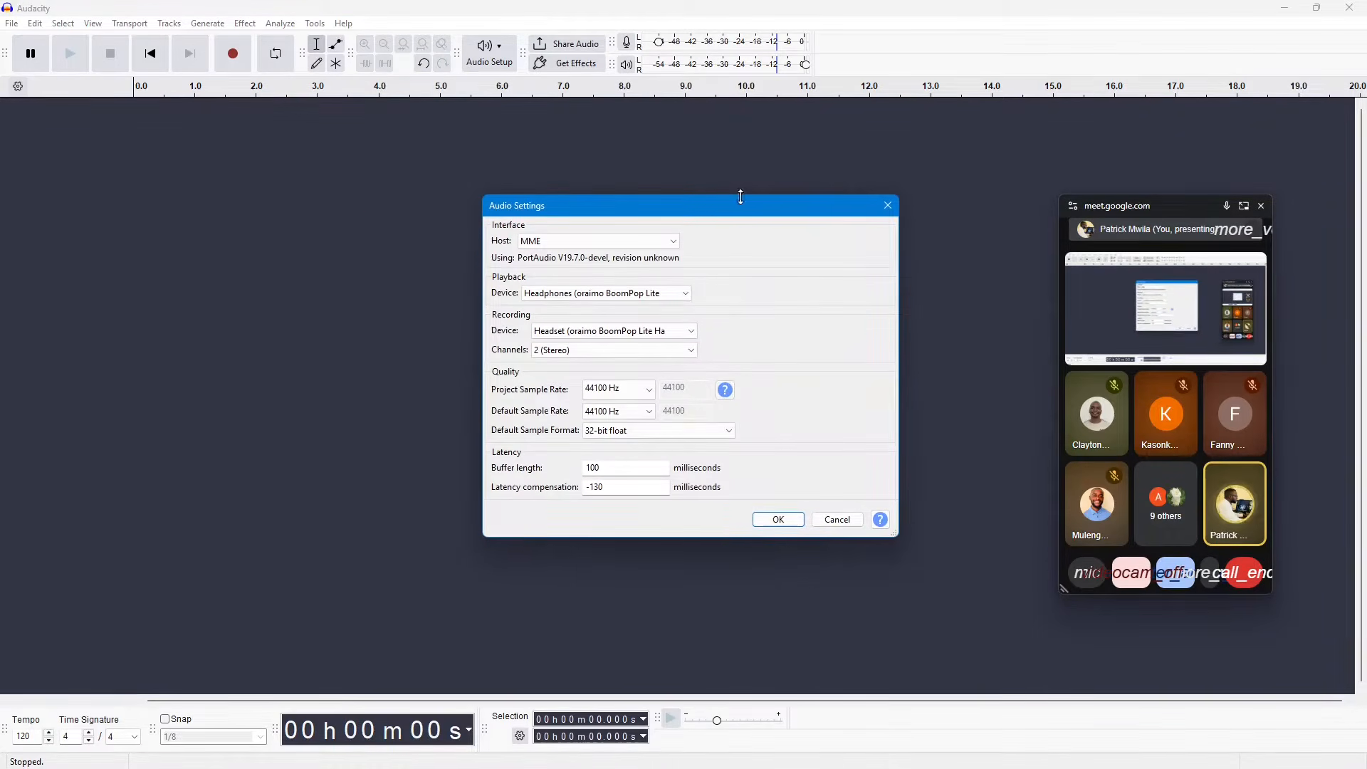
pyautogui.click(888, 205)
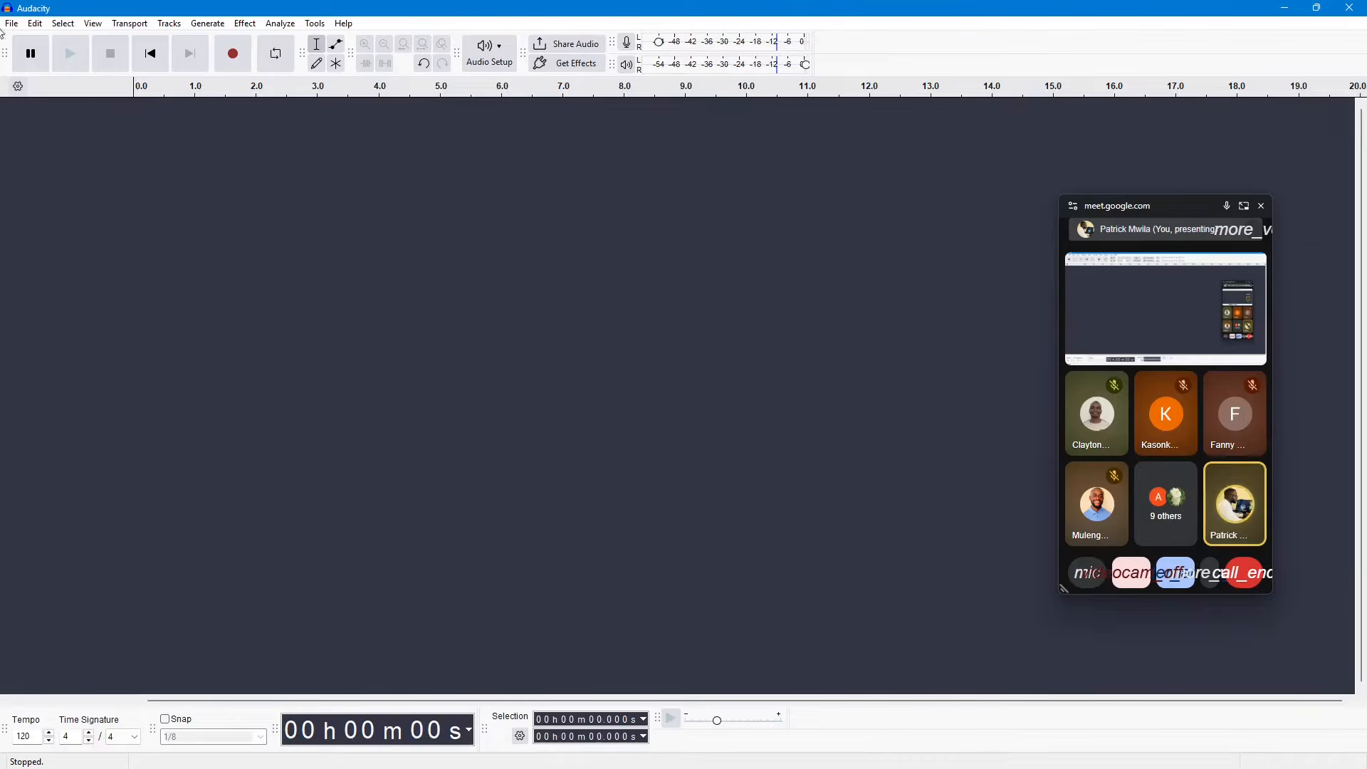
# Step: Open the Preferences at the Audio Settings page, examine its device, quality and latency options, and close it without changes
pyautogui.click(13, 24)
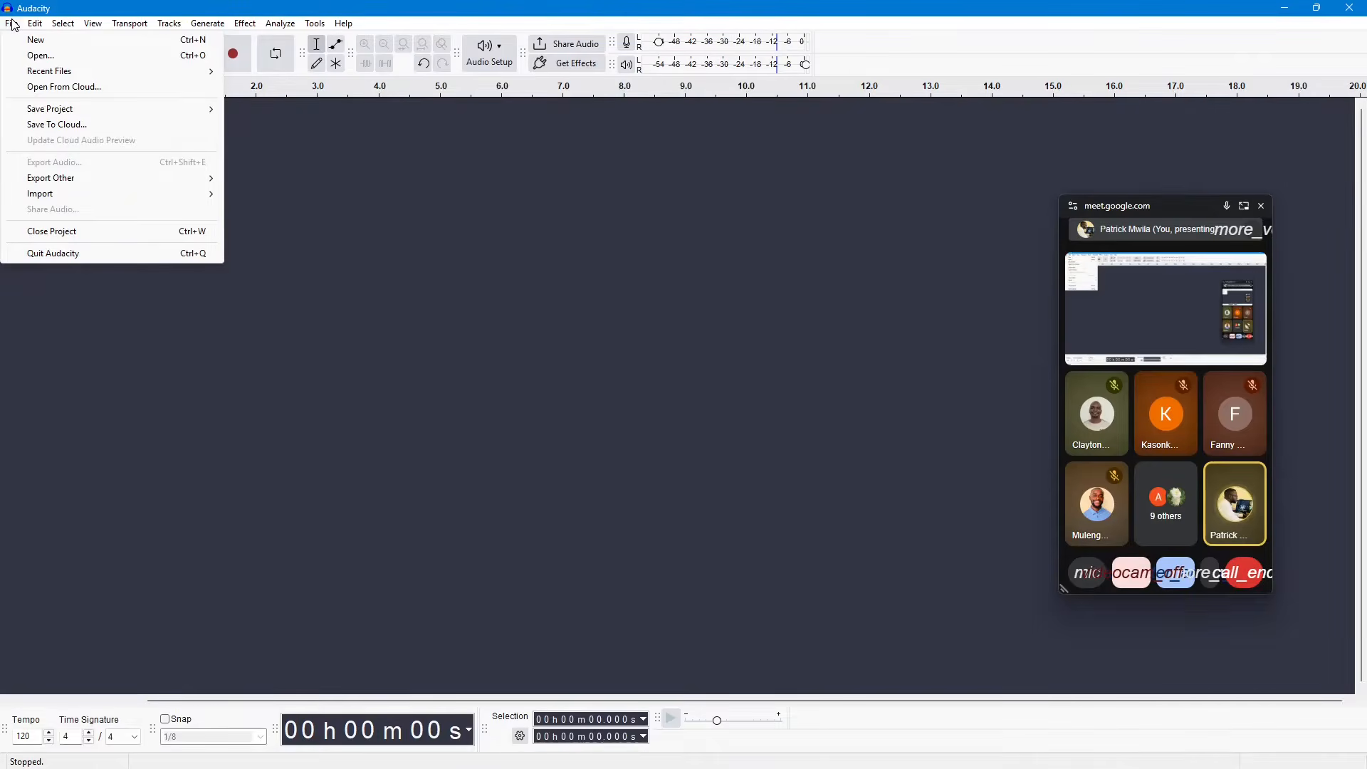
pyautogui.moveTo(58, 178)
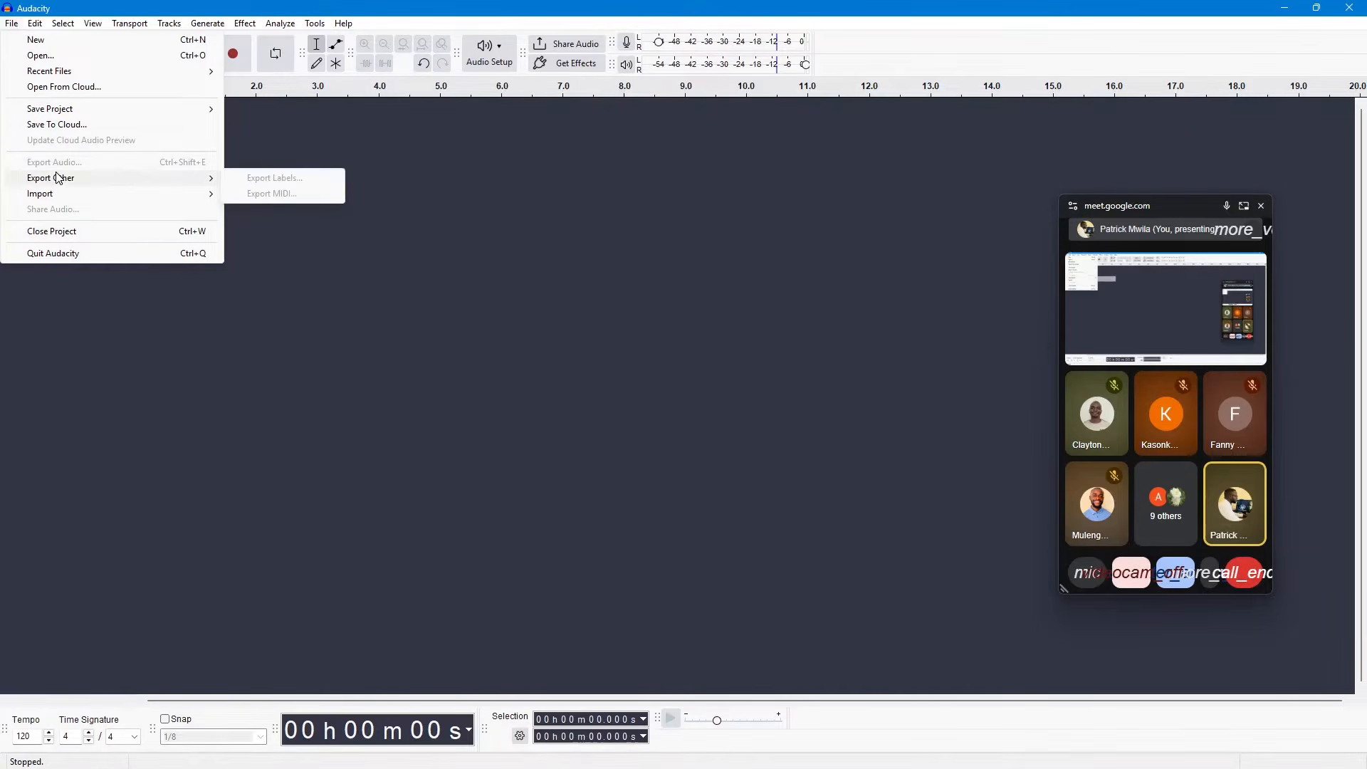
pyautogui.moveTo(37, 25)
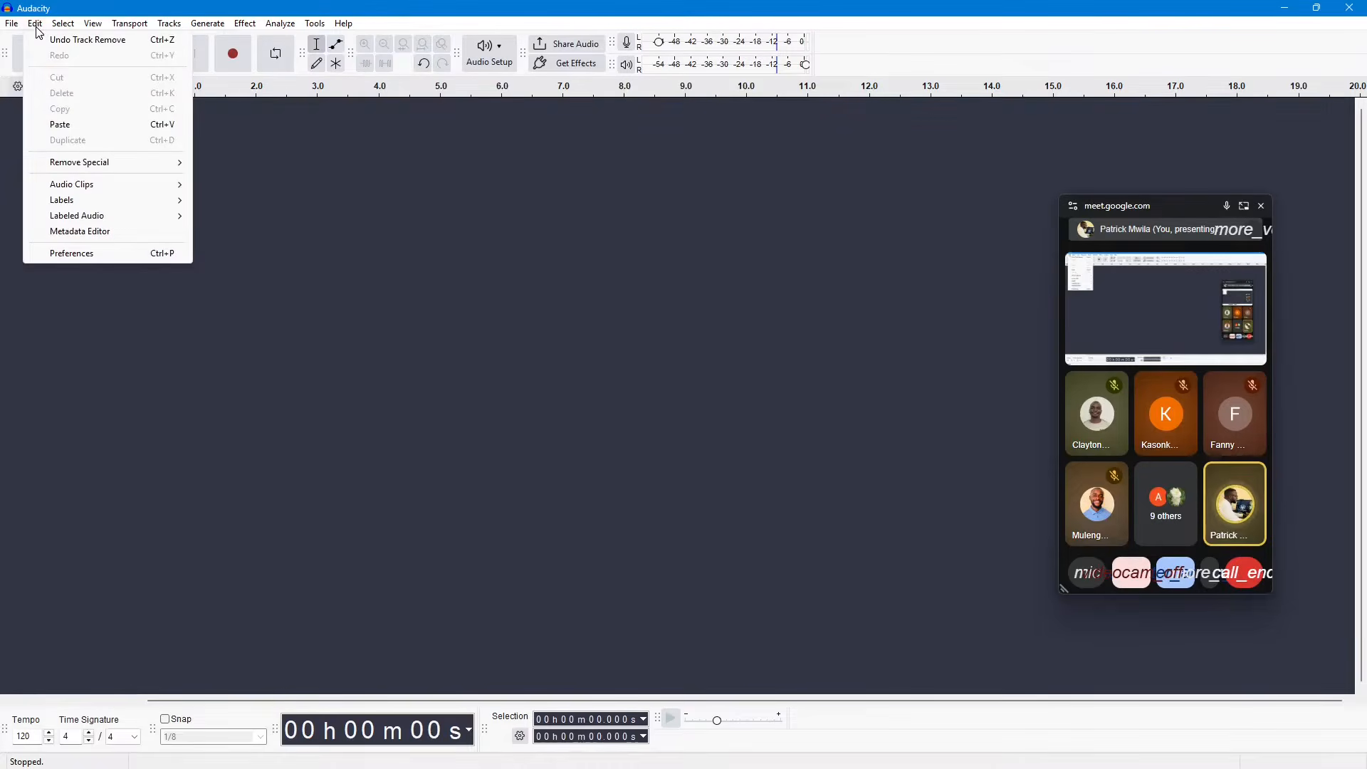
pyautogui.click(91, 260)
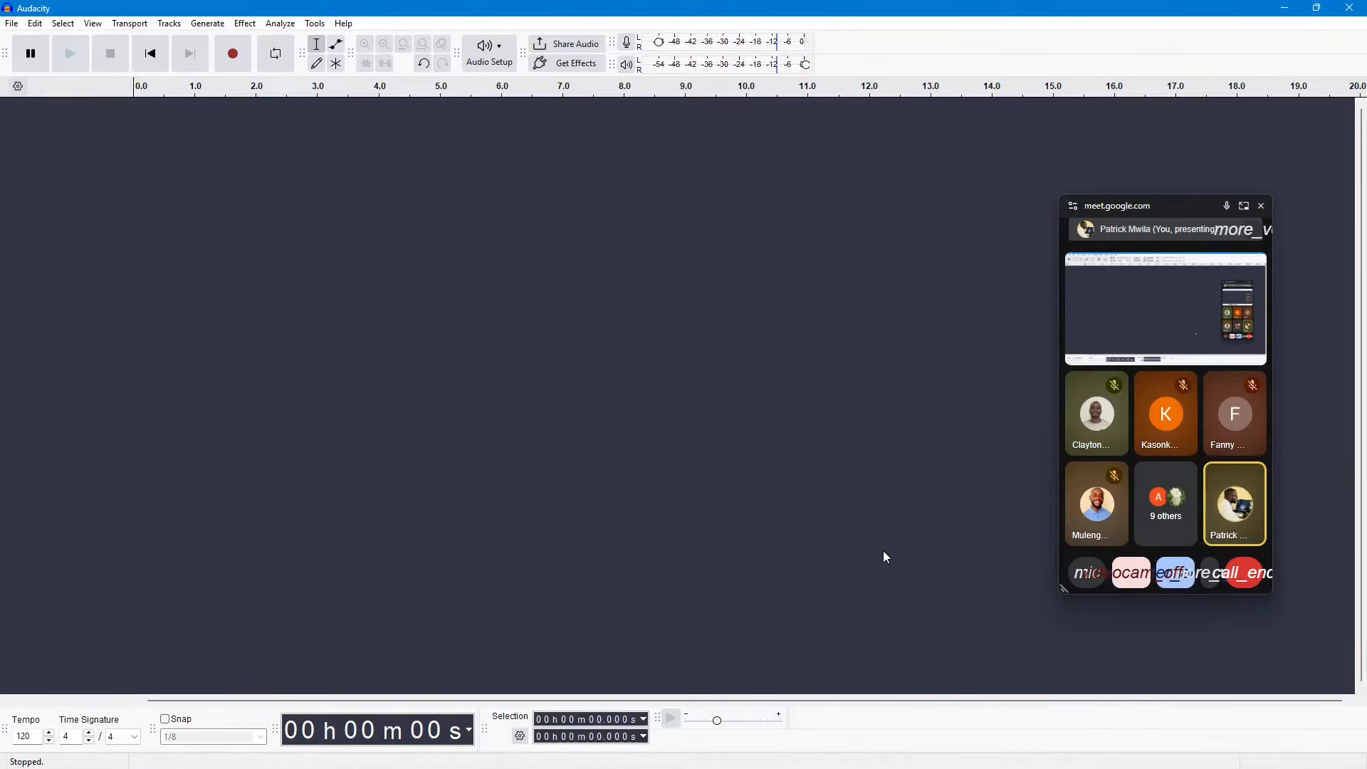
pyautogui.moveTo(909, 767)
pyautogui.moveTo(1044, 762)
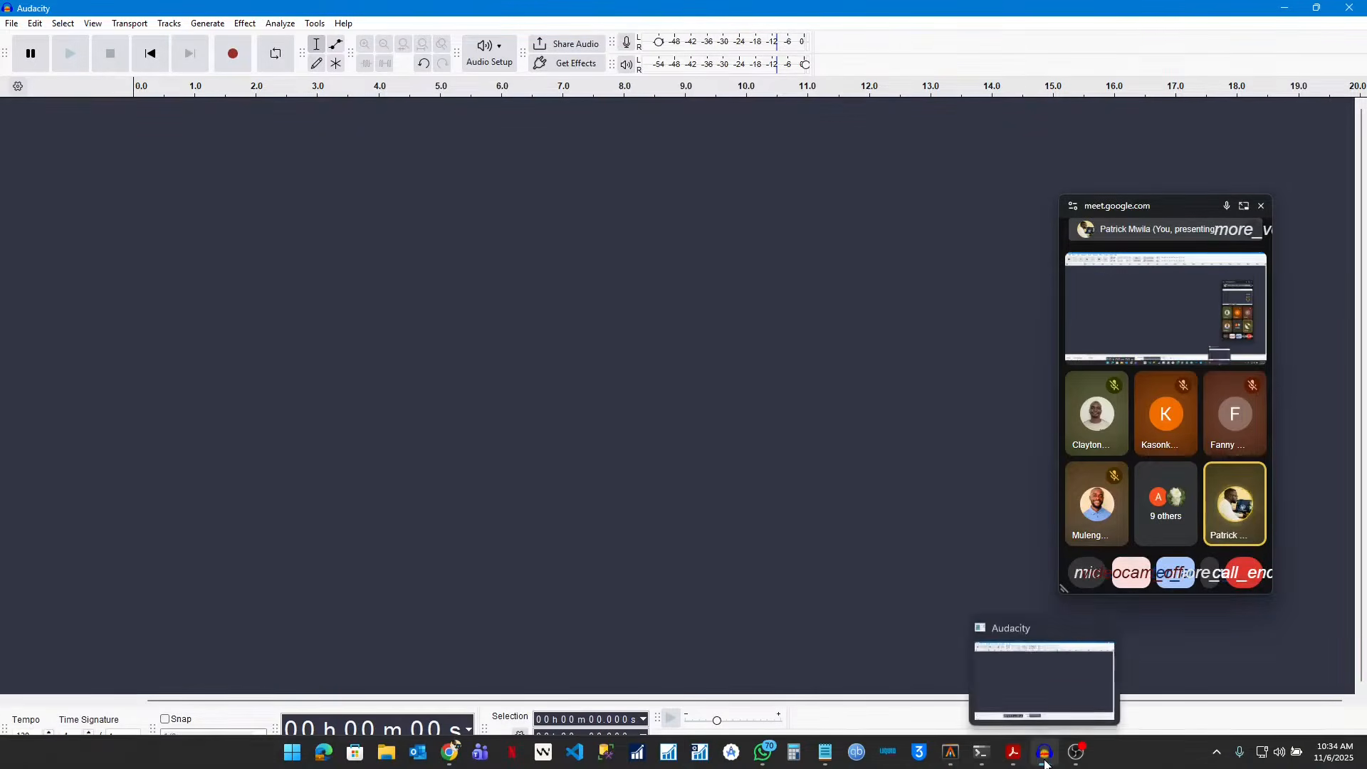
pyautogui.click(1032, 680)
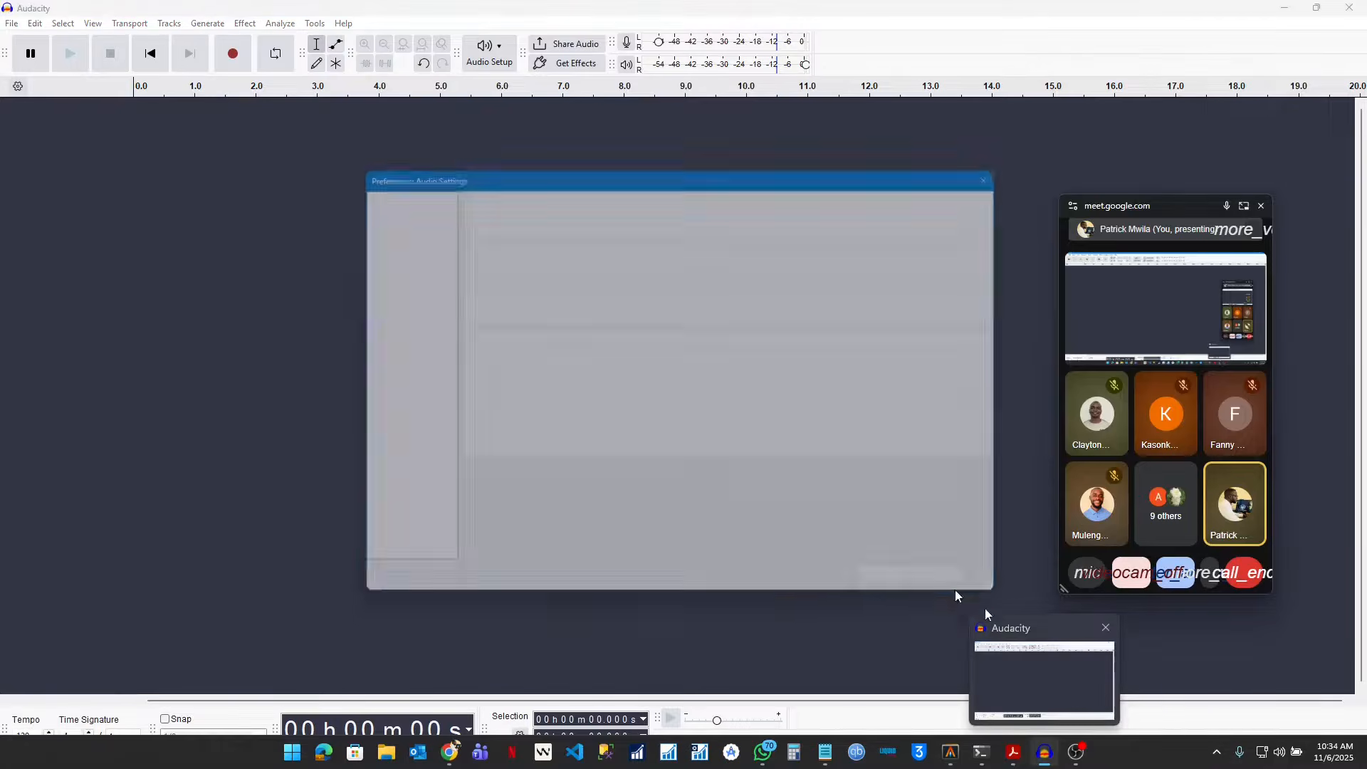
pyautogui.moveTo(729, 171); pyautogui.dragTo(741, 137)
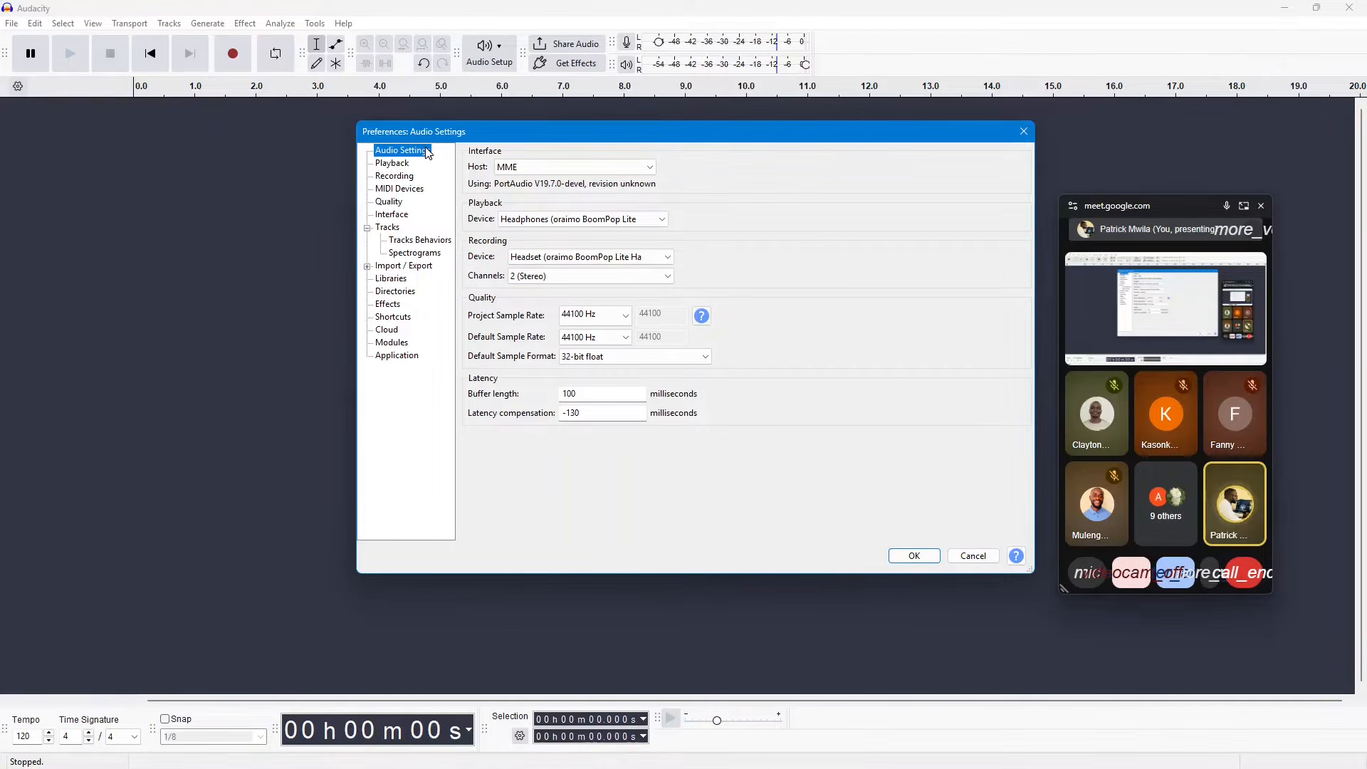
pyautogui.click(1015, 133)
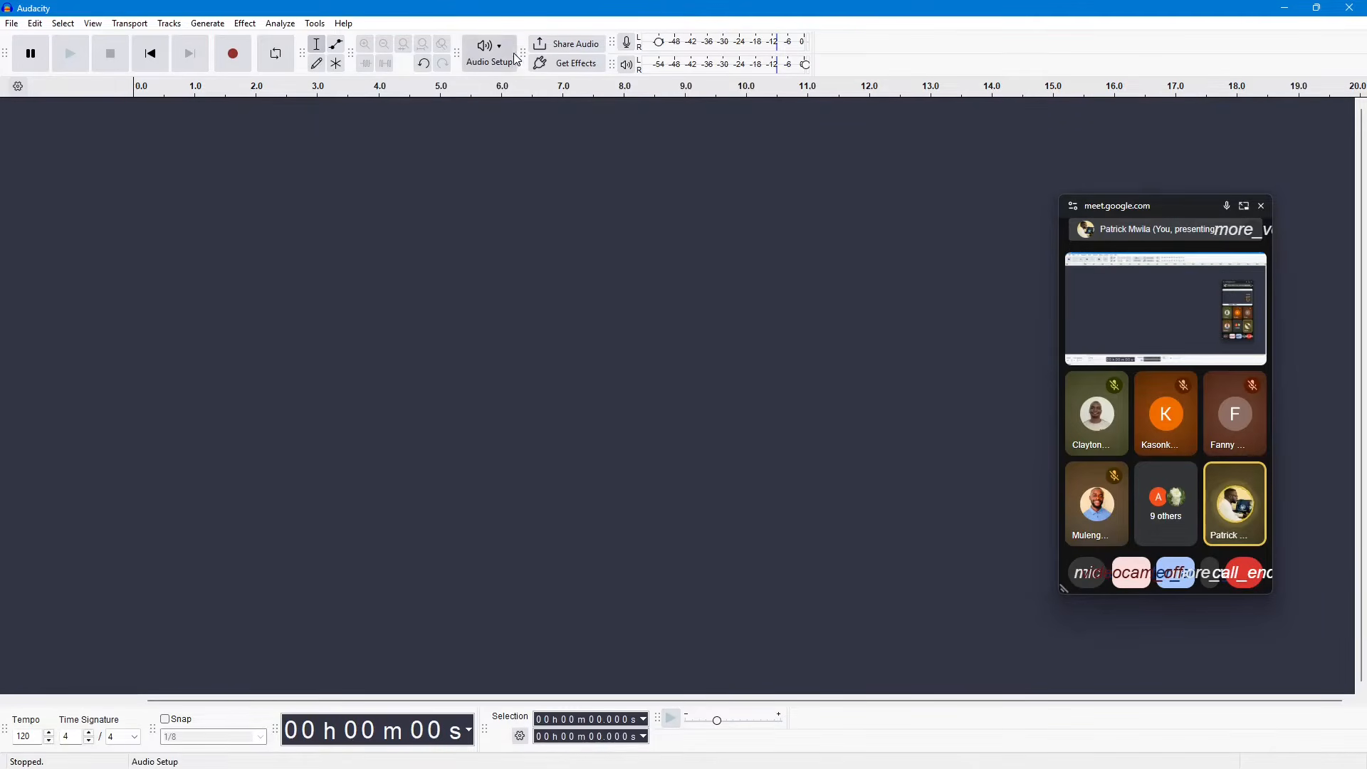
# Step: Reopen Audio Settings from Audio Setup and choose the Headphones (oraimo BoomPop Lite) entry as playback device
pyautogui.click(490, 53)
pyautogui.click(521, 189)
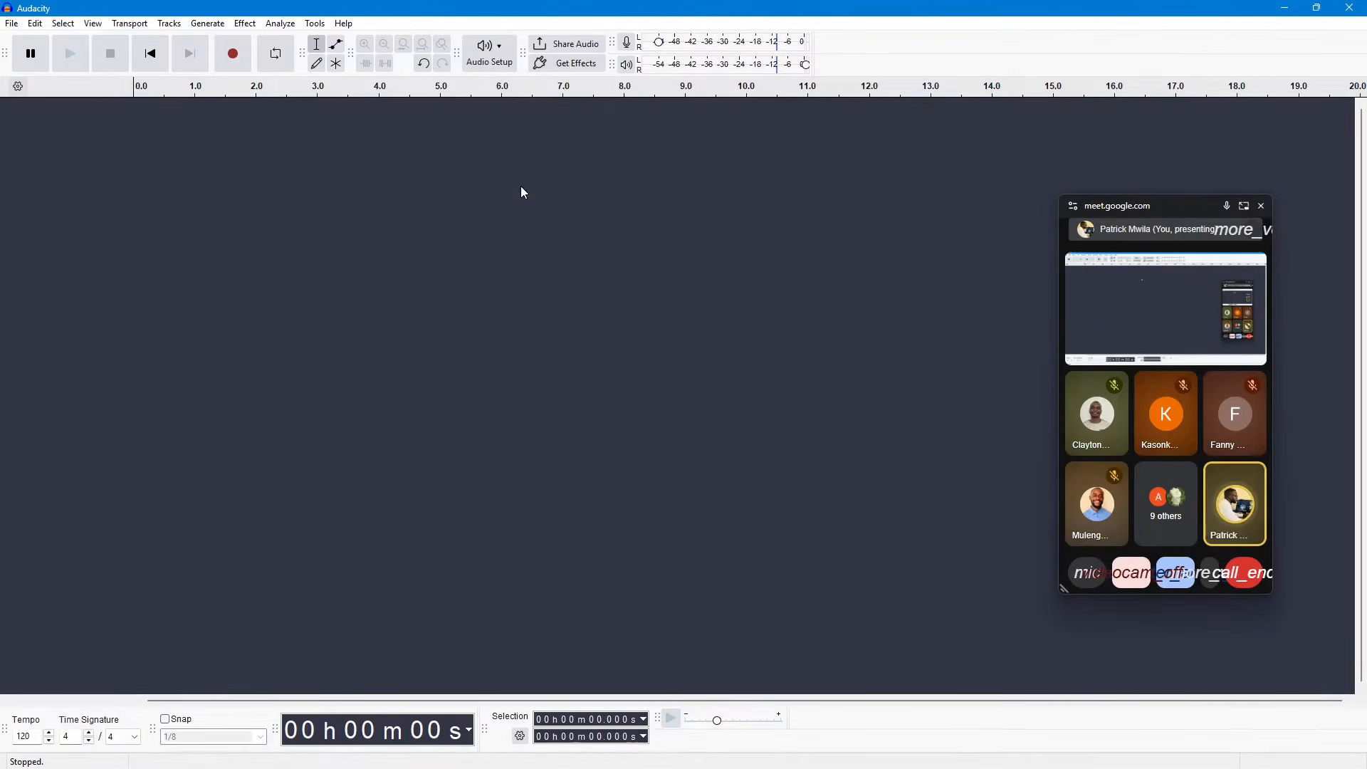
pyautogui.moveTo(623, 223); pyautogui.dragTo(623, 168)
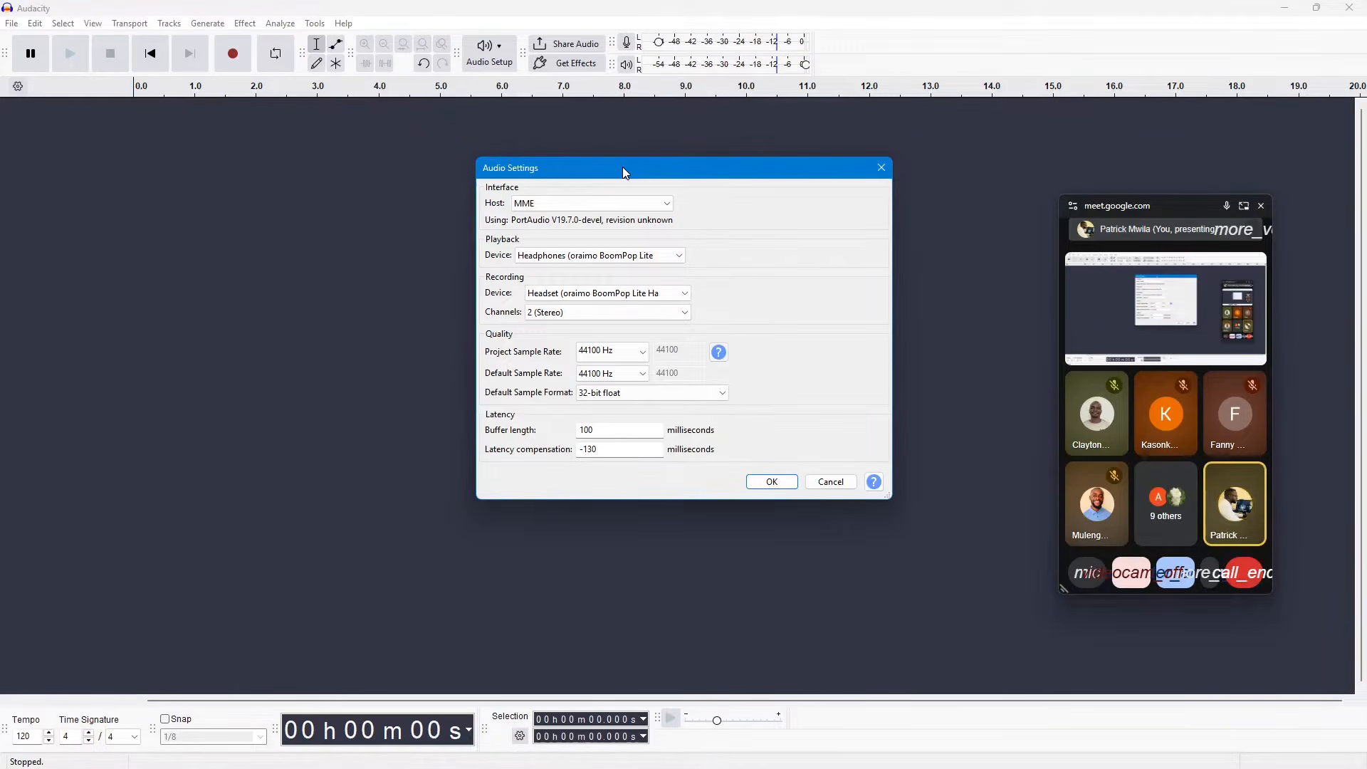
pyautogui.moveTo(623, 168); pyautogui.dragTo(597, 159)
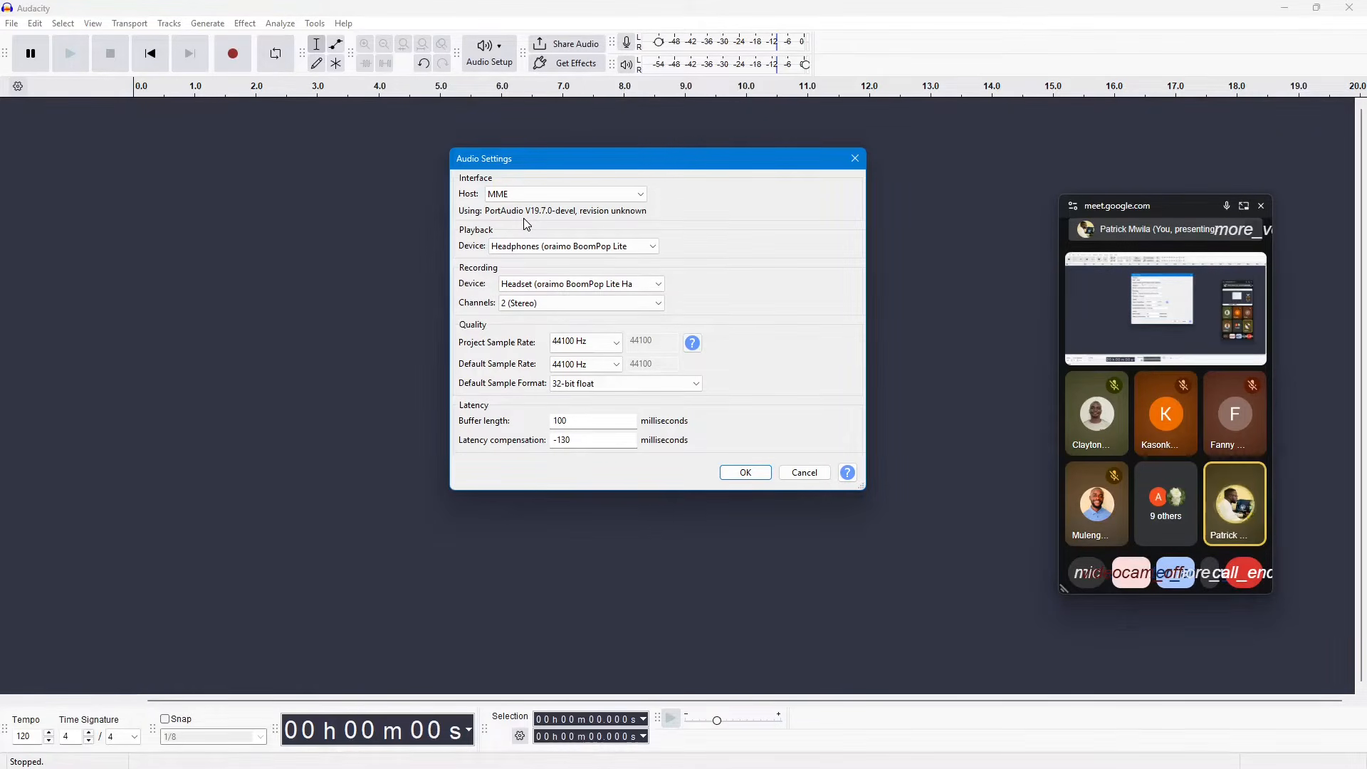
pyautogui.click(570, 246)
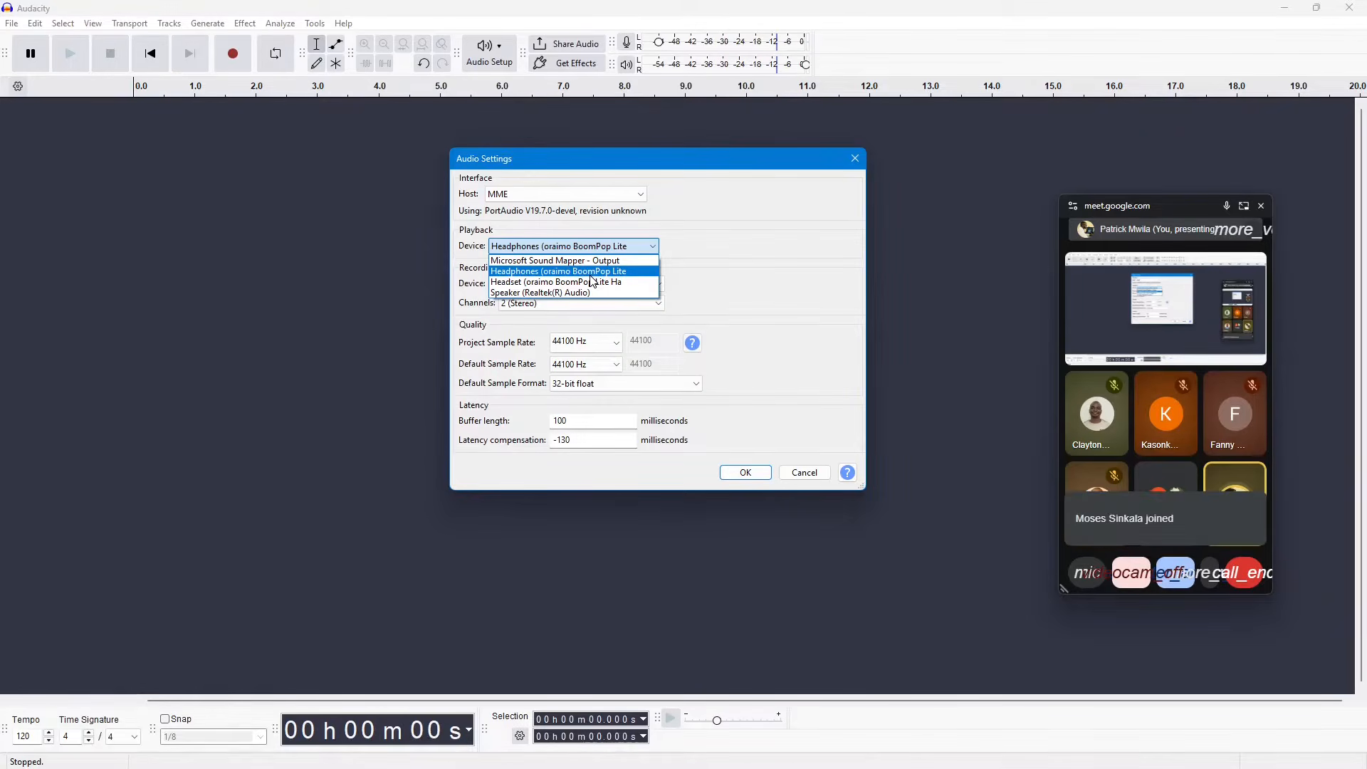
pyautogui.click(565, 273)
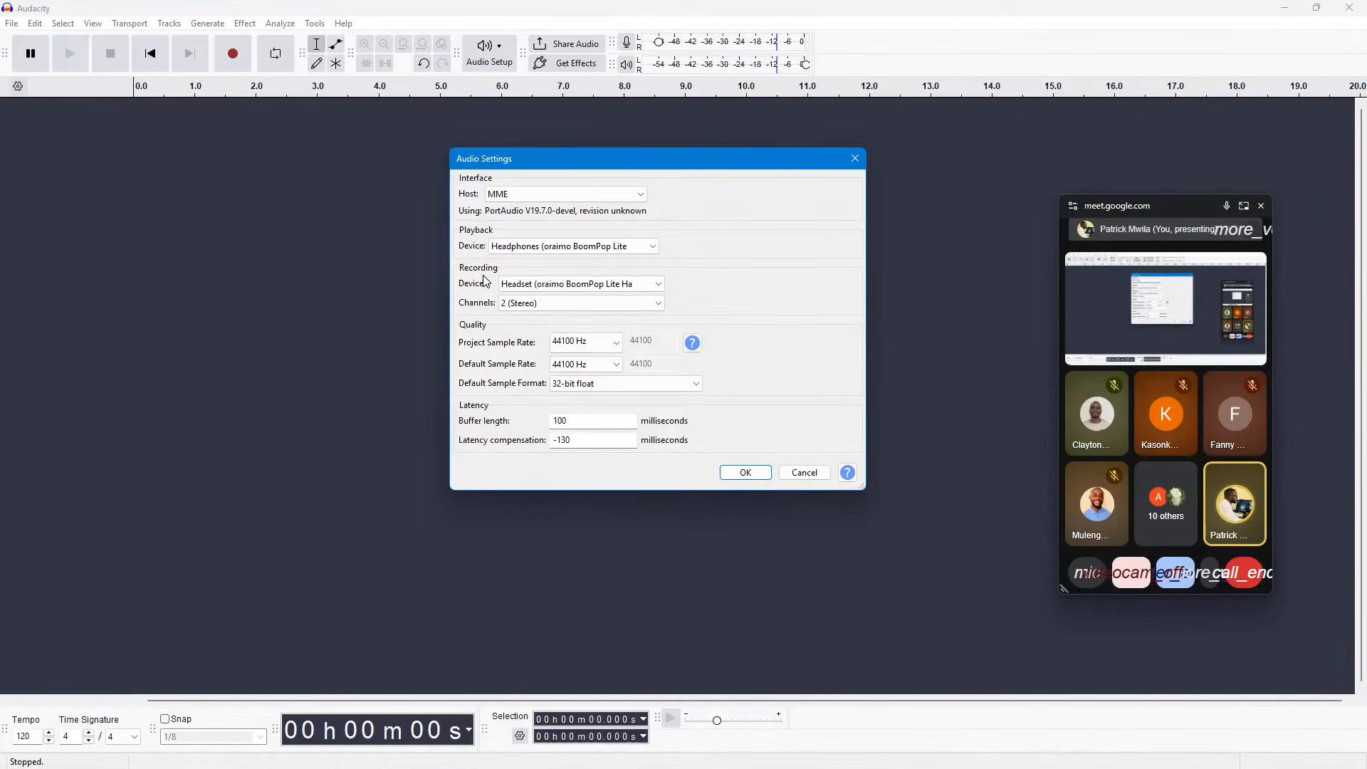
# Step: Review the available recording devices, keeping the oraimo BoomPop Lite headset selected
pyautogui.click(539, 289)
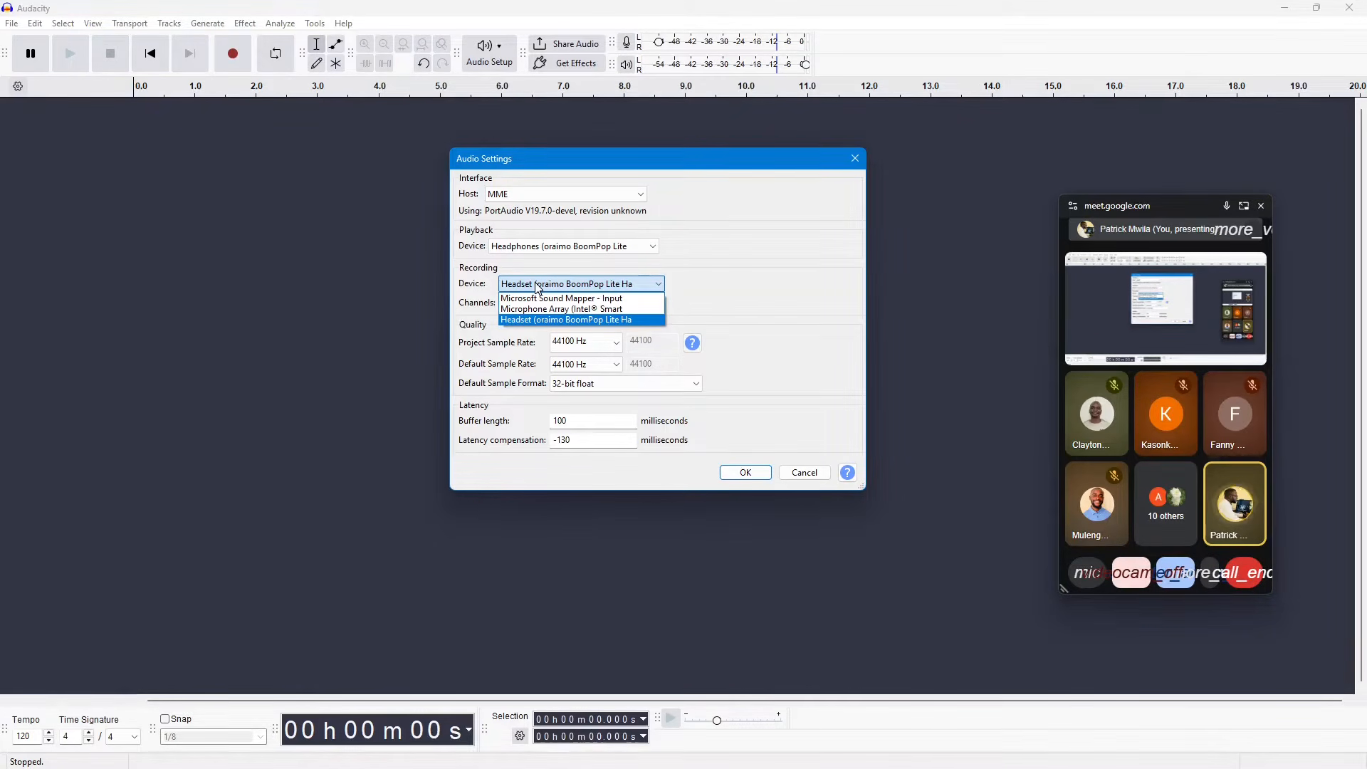
pyautogui.click(581, 288)
pyautogui.click(584, 285)
pyautogui.click(585, 288)
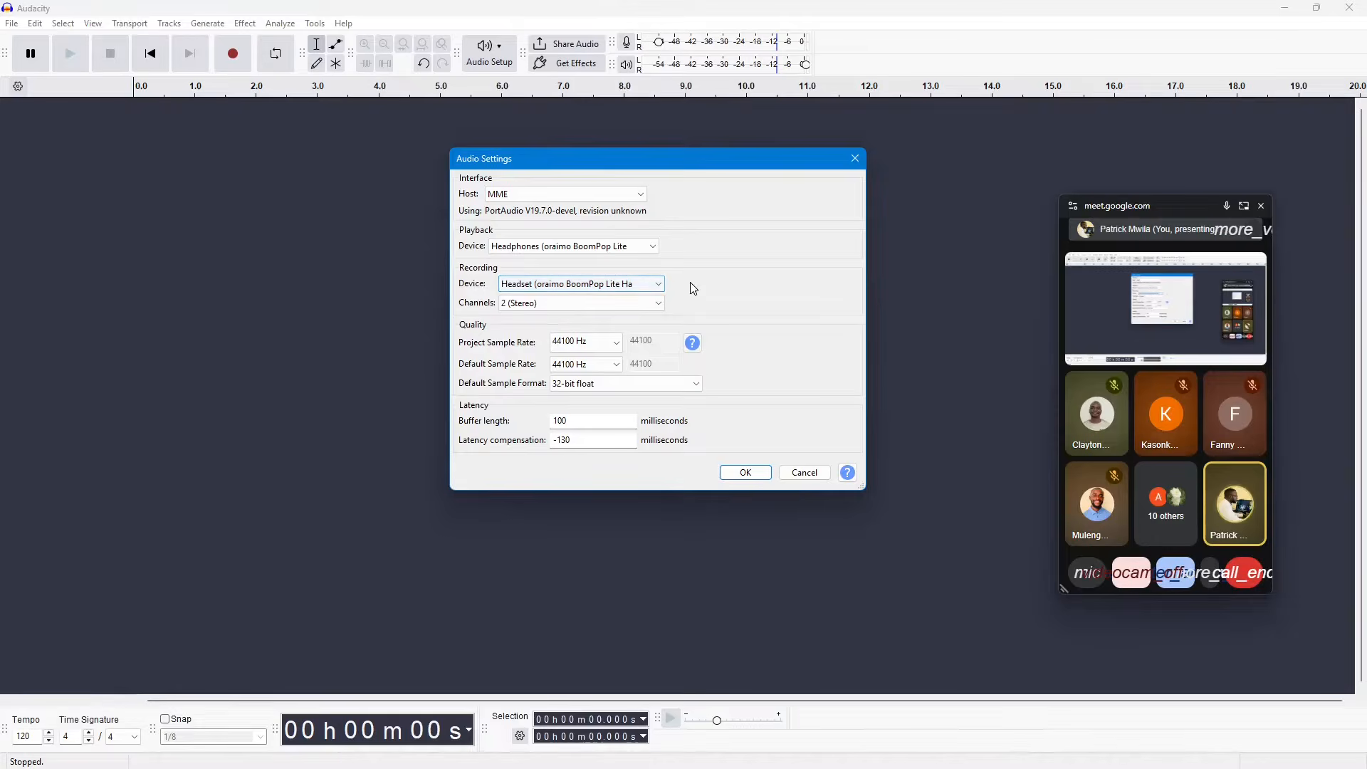
# Step: Set the recording channels to 1 (Mono) and enlarge the Audio Settings dialog
pyautogui.click(662, 305)
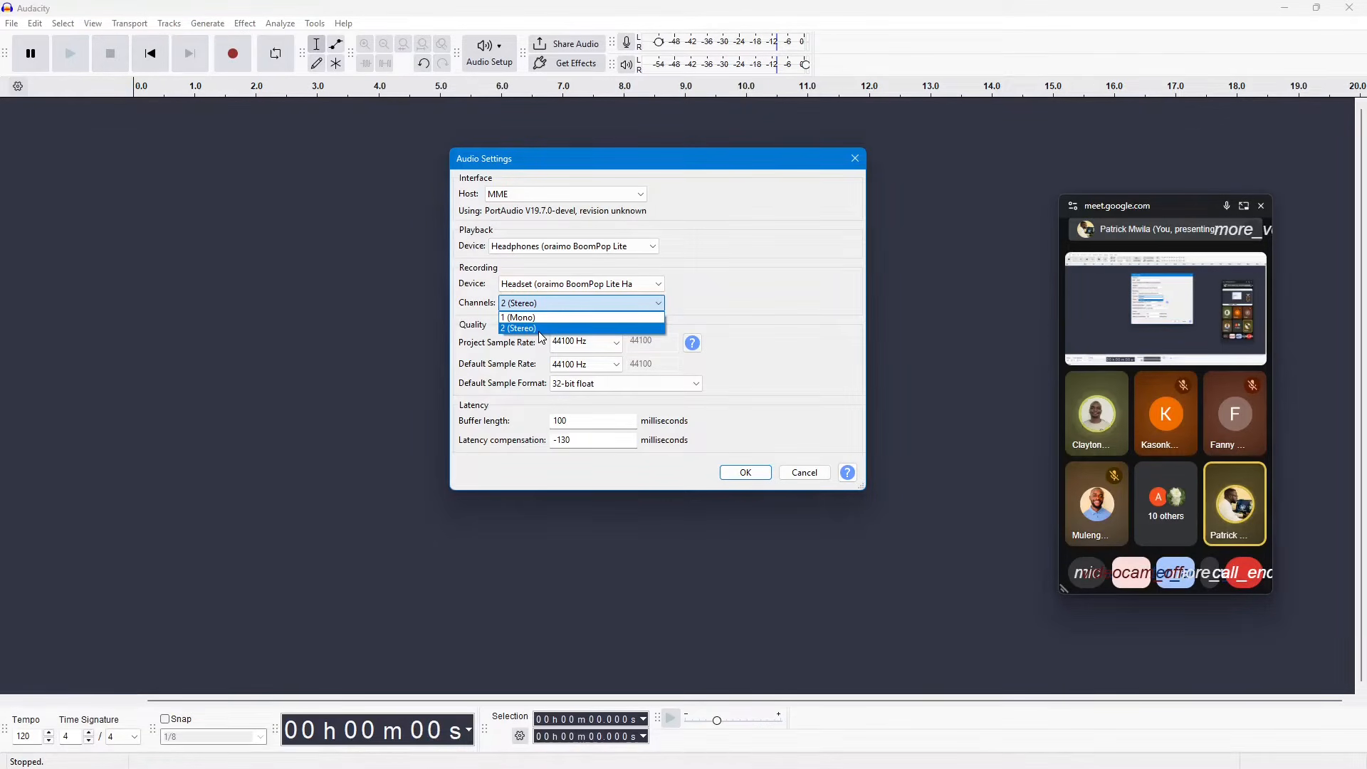
pyautogui.click(616, 328)
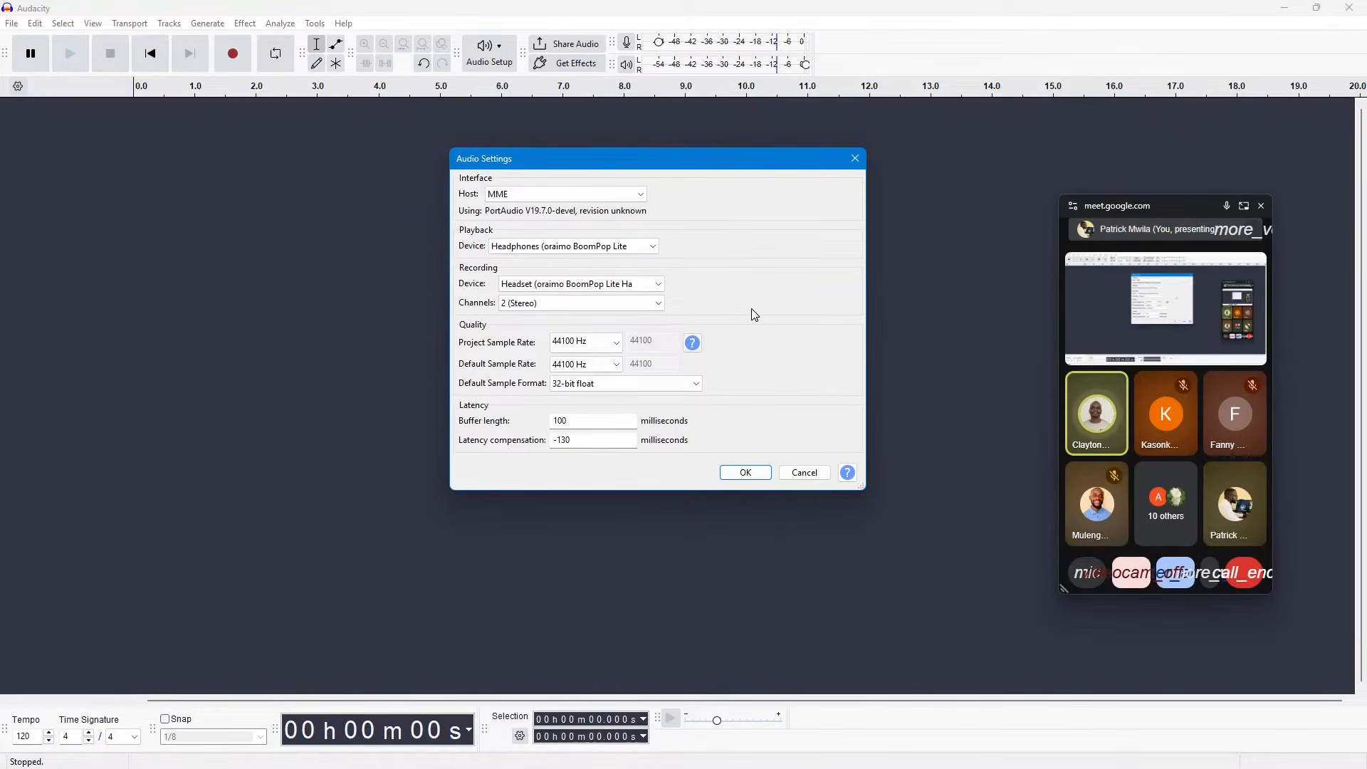
pyautogui.click(653, 306)
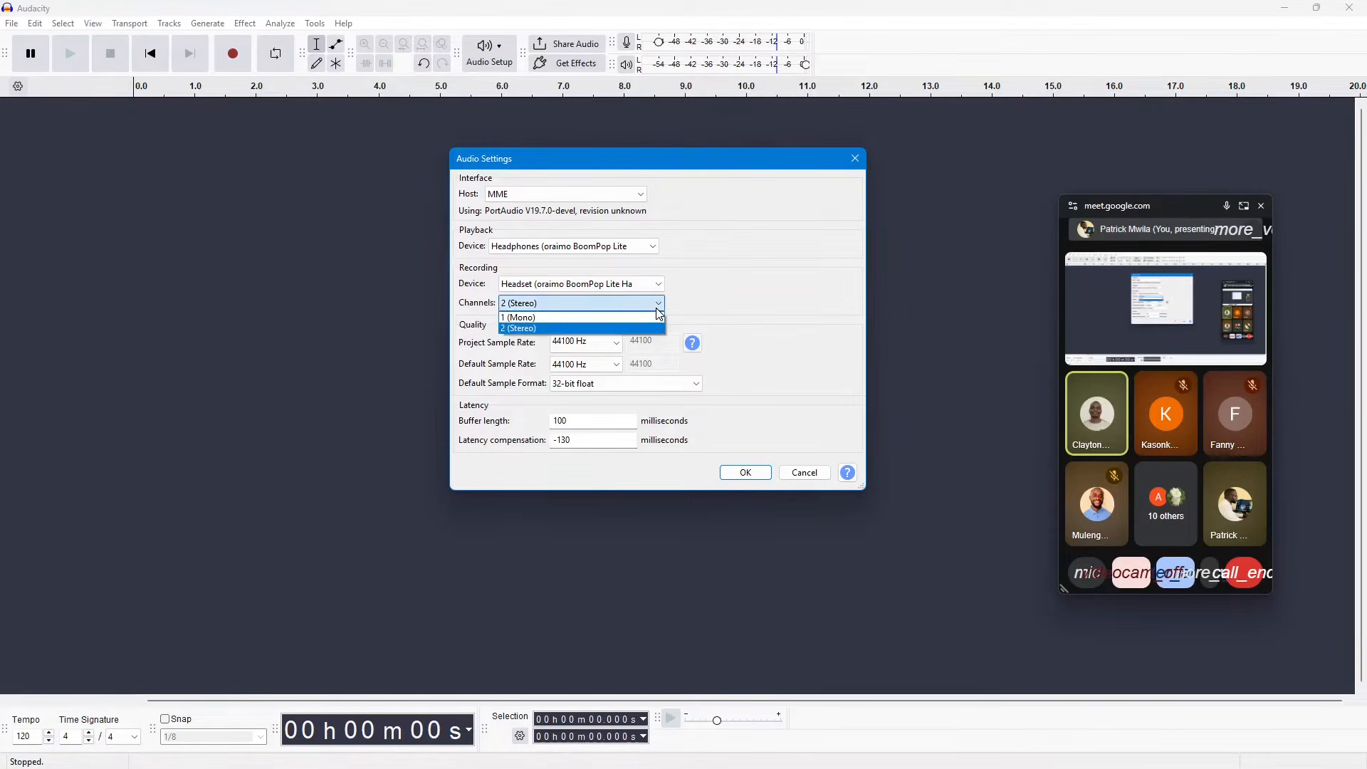
pyautogui.click(592, 318)
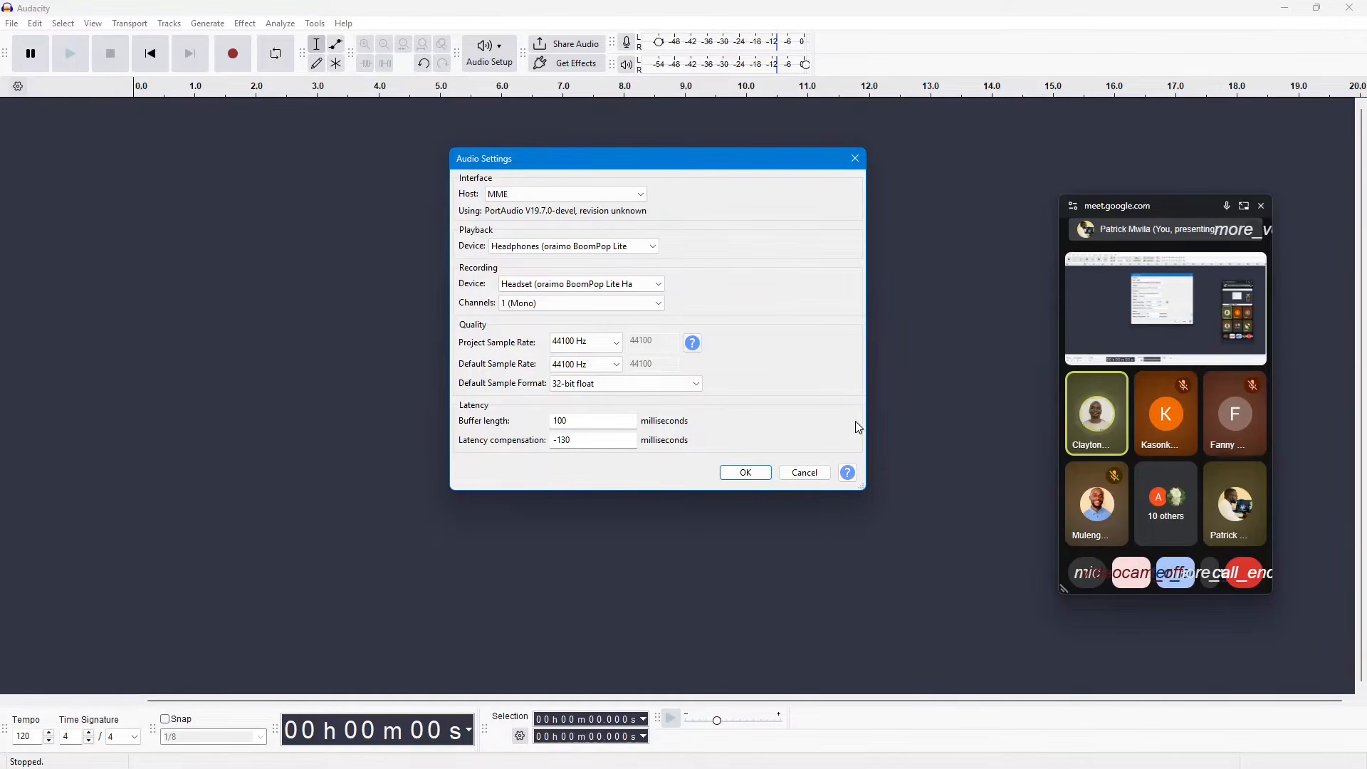
pyautogui.moveTo(728, 160); pyautogui.dragTo(594, 148)
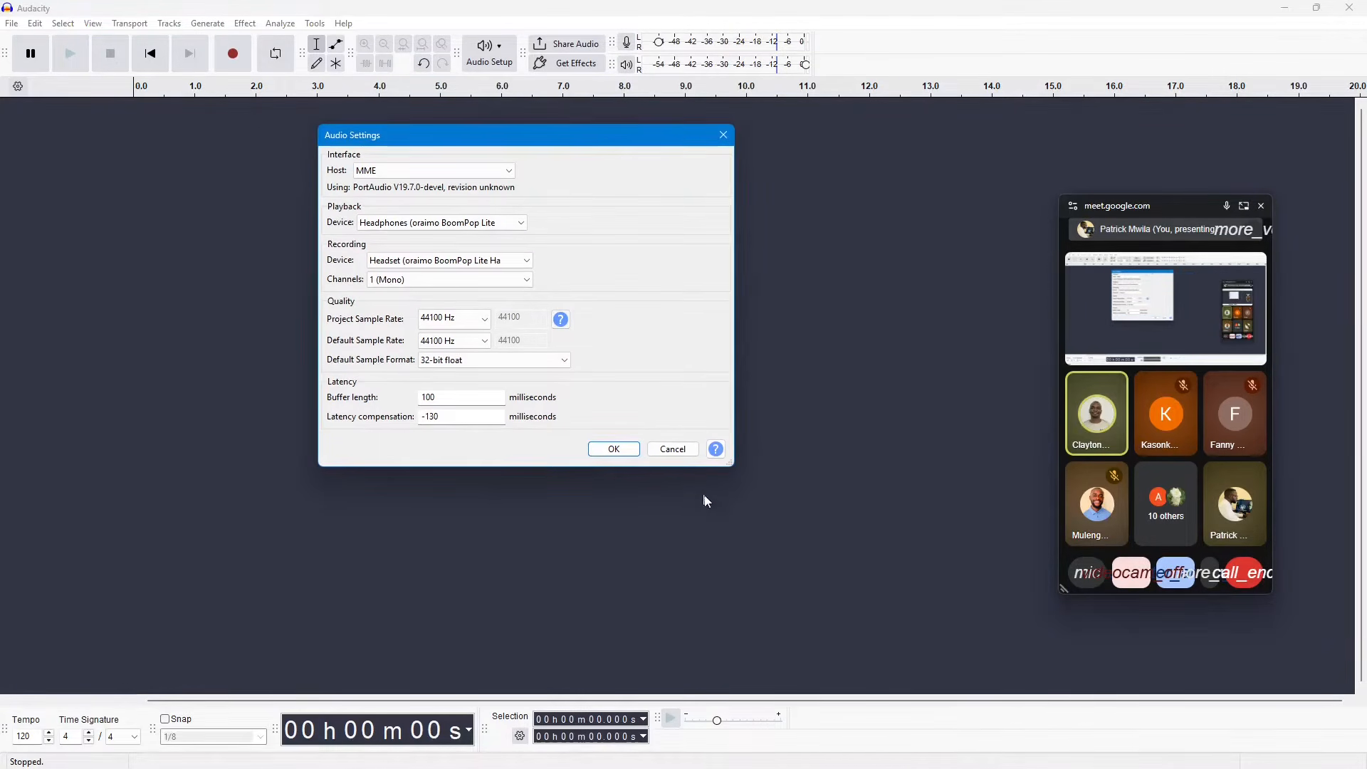
pyautogui.moveTo(727, 470); pyautogui.dragTo(837, 531)
pyautogui.moveTo(660, 129); pyautogui.dragTo(808, 158)
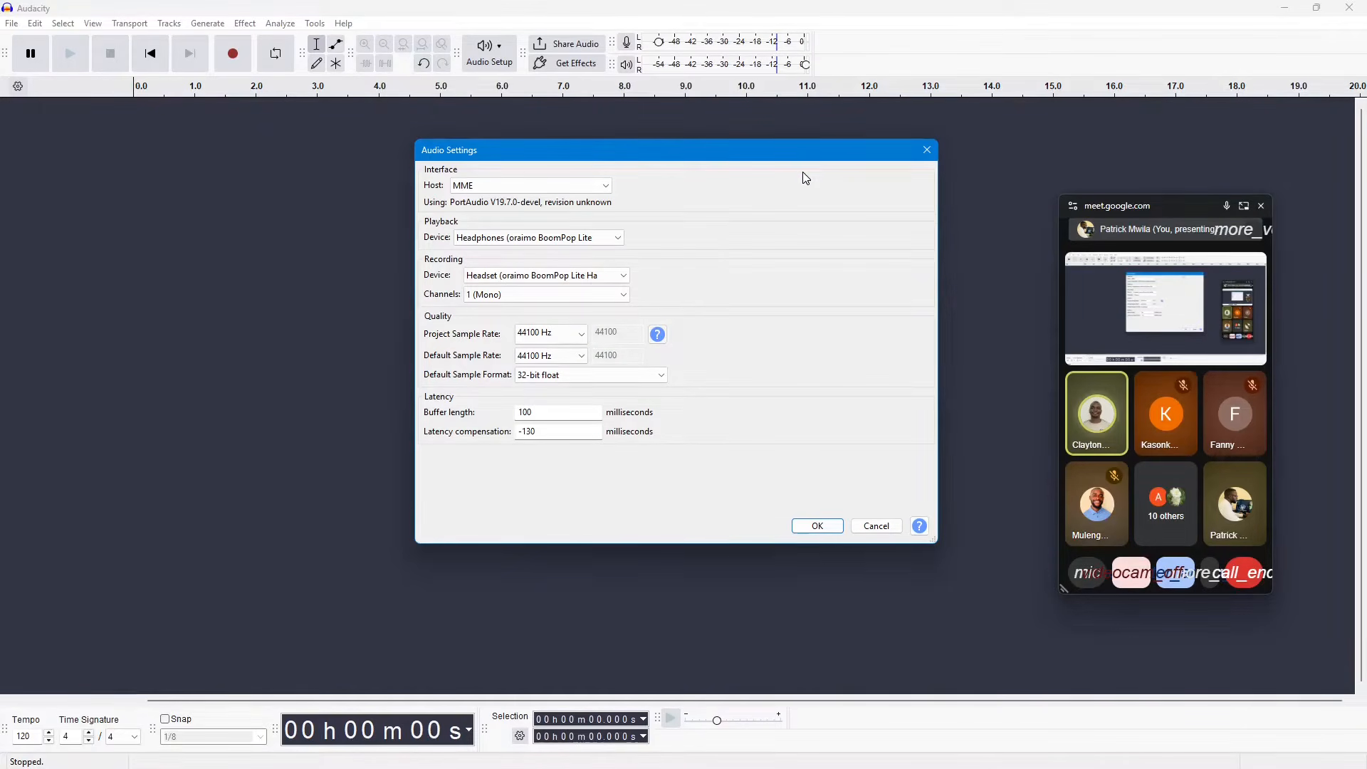
pyautogui.moveTo(793, 153); pyautogui.dragTo(813, 156)
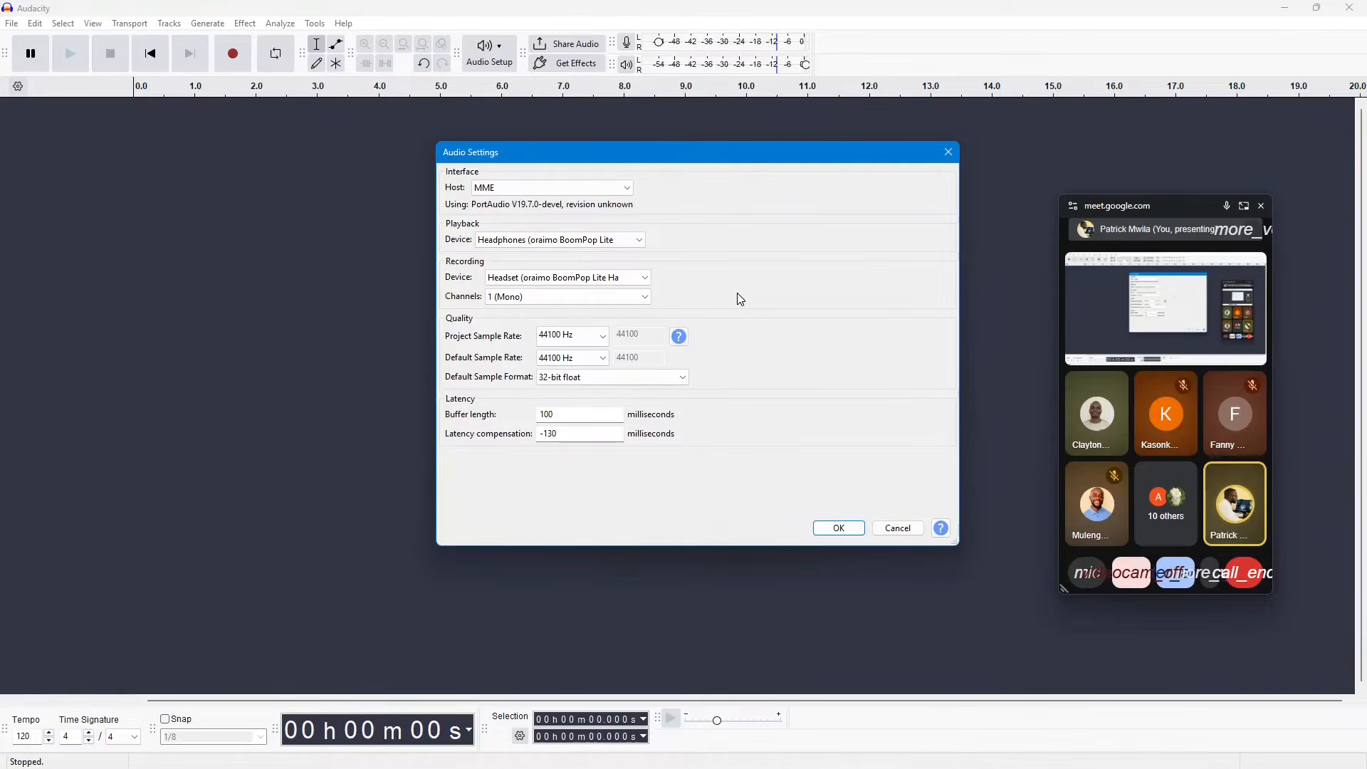
pyautogui.click(647, 295)
pyautogui.click(647, 295)
# Step: Set both the project sample rate and the default sample rate to 16000 Hz
pyautogui.click(599, 337)
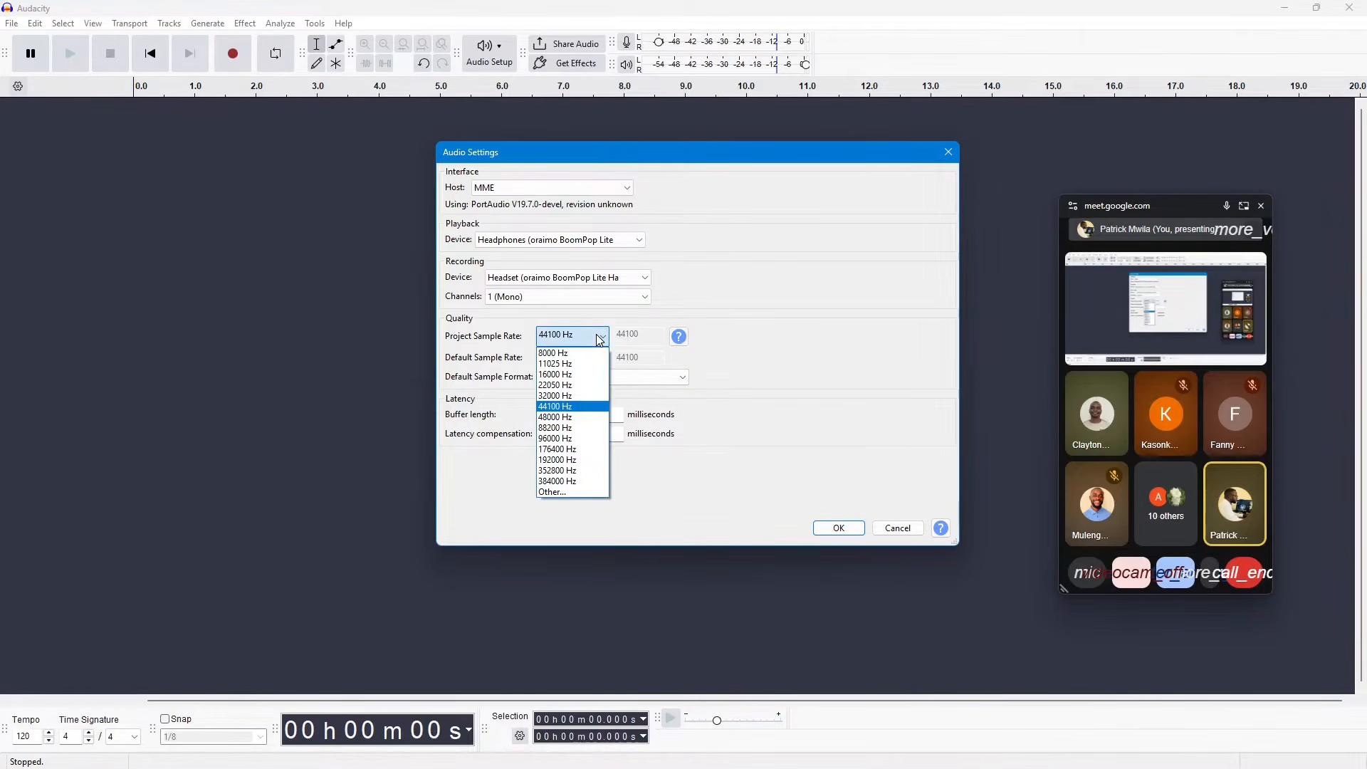
pyautogui.click(599, 339)
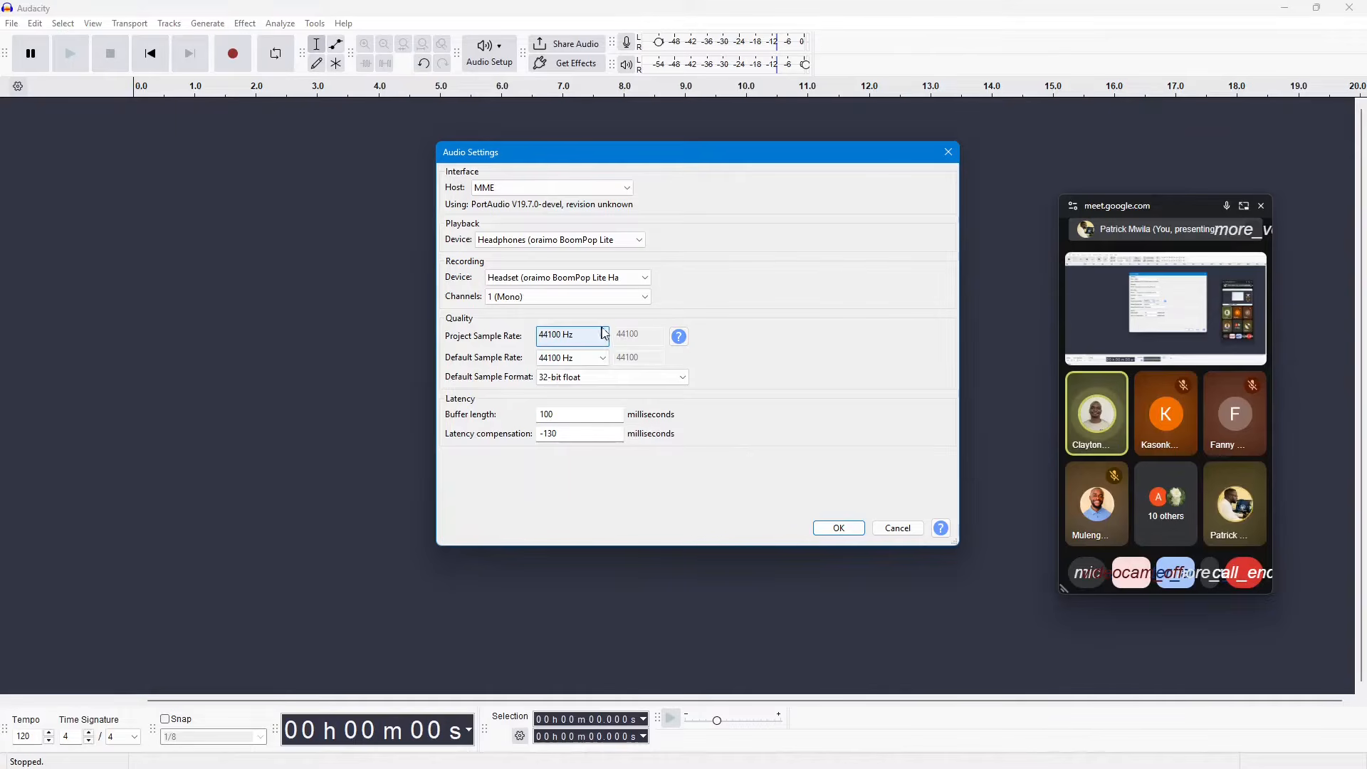
pyautogui.click(604, 337)
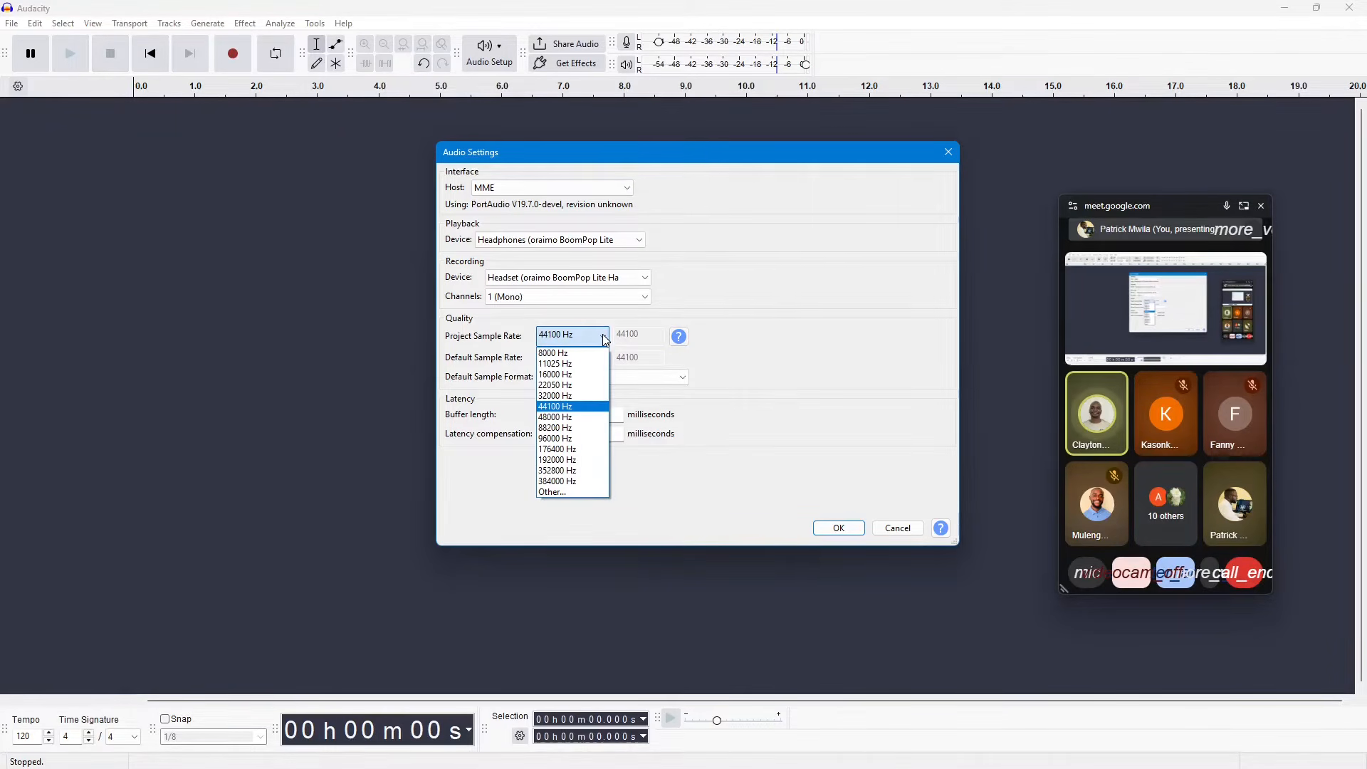
pyautogui.click(563, 374)
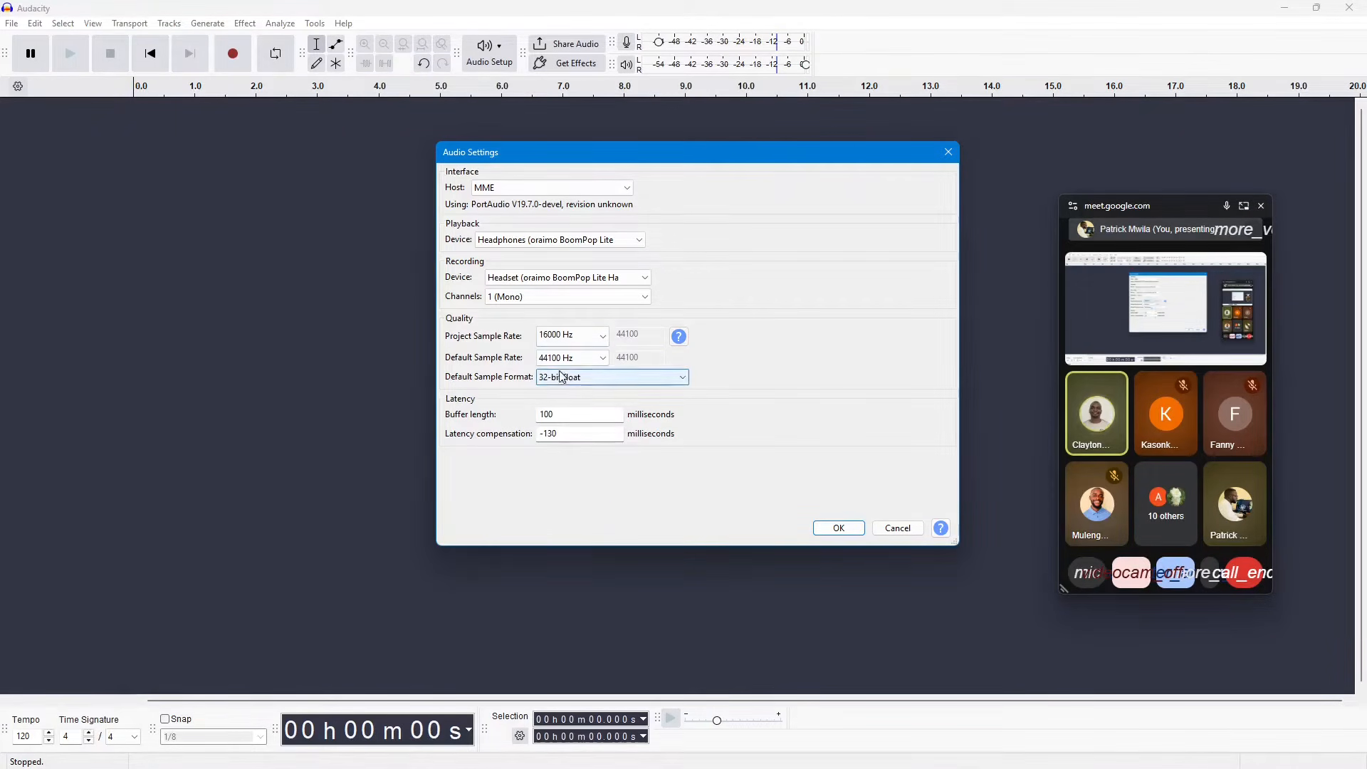
pyautogui.click(589, 360)
pyautogui.click(577, 394)
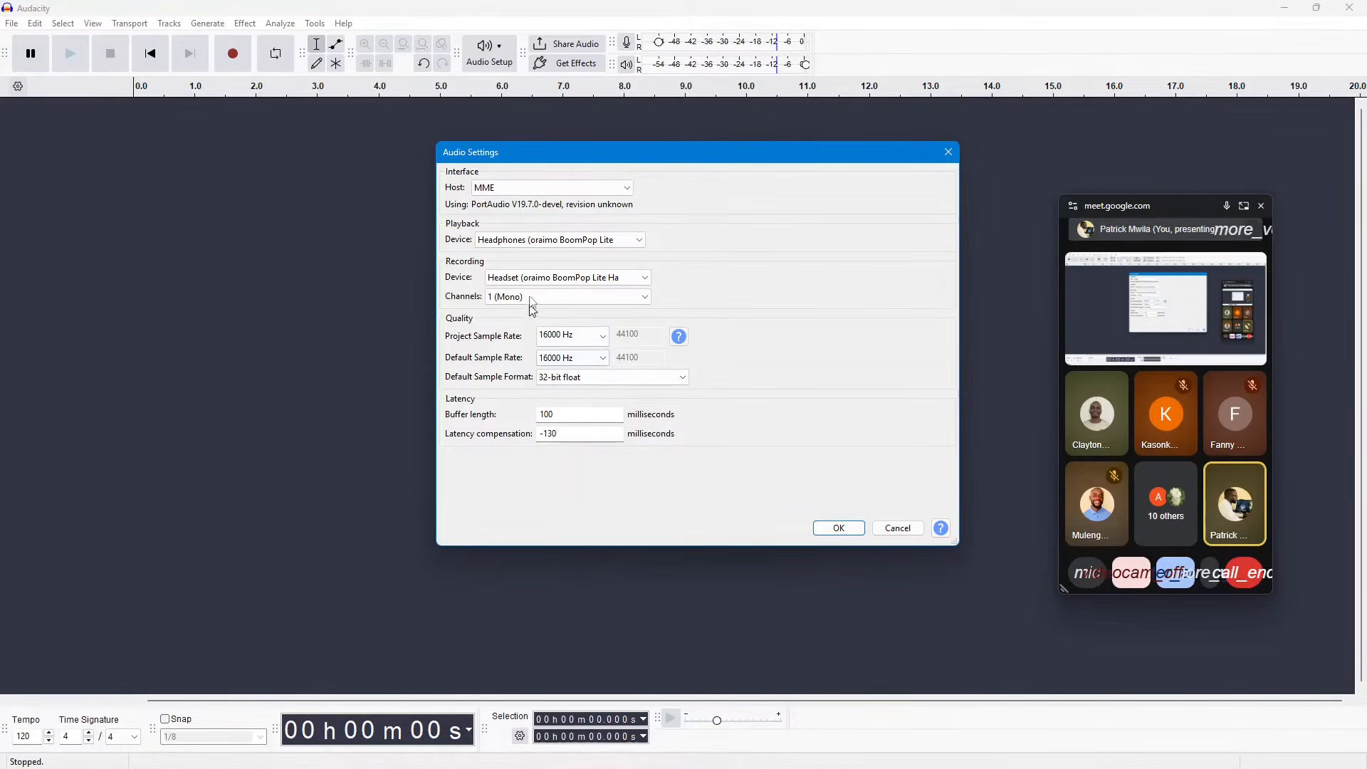
# Step: Check the default sample format options, keep 32-bit float, and apply the audio settings
pyautogui.moveTo(784, 156); pyautogui.dragTo(738, 138)
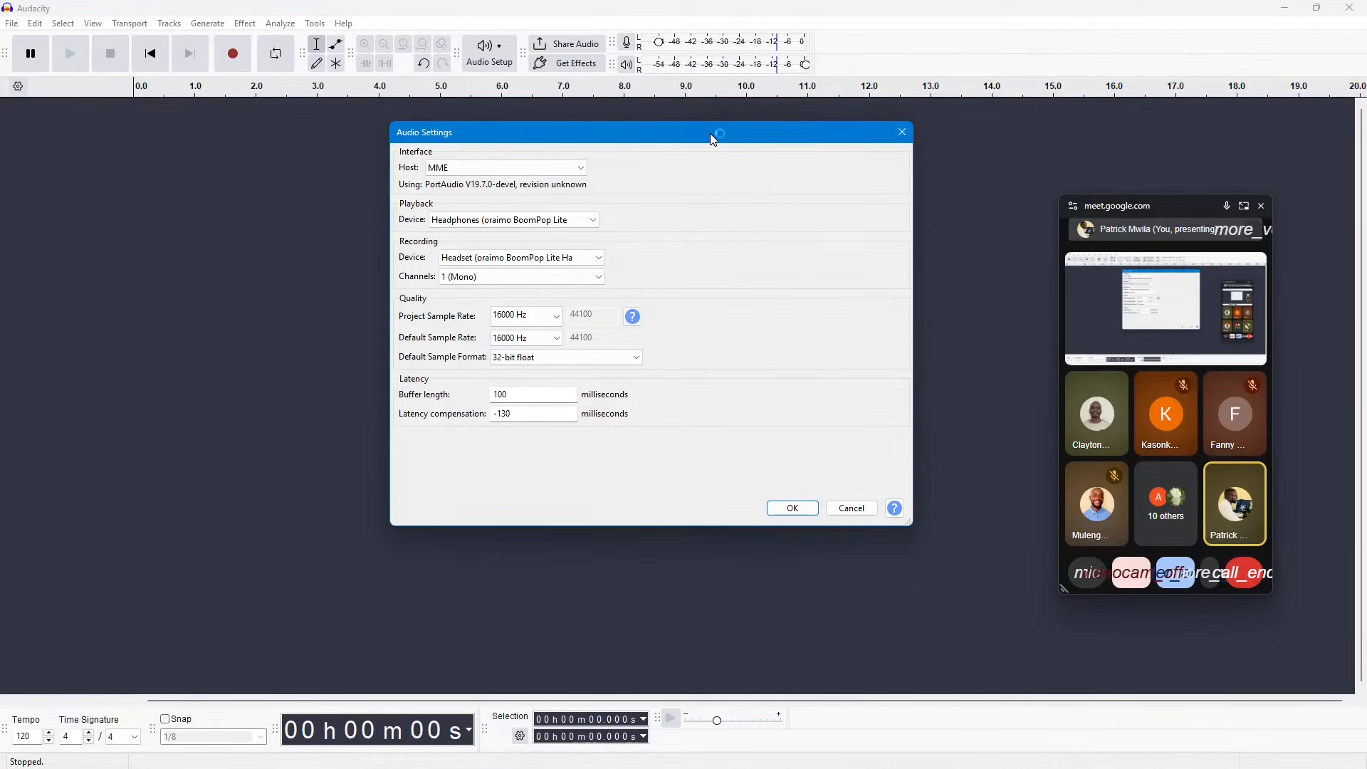
pyautogui.moveTo(712, 139); pyautogui.dragTo(636, 127)
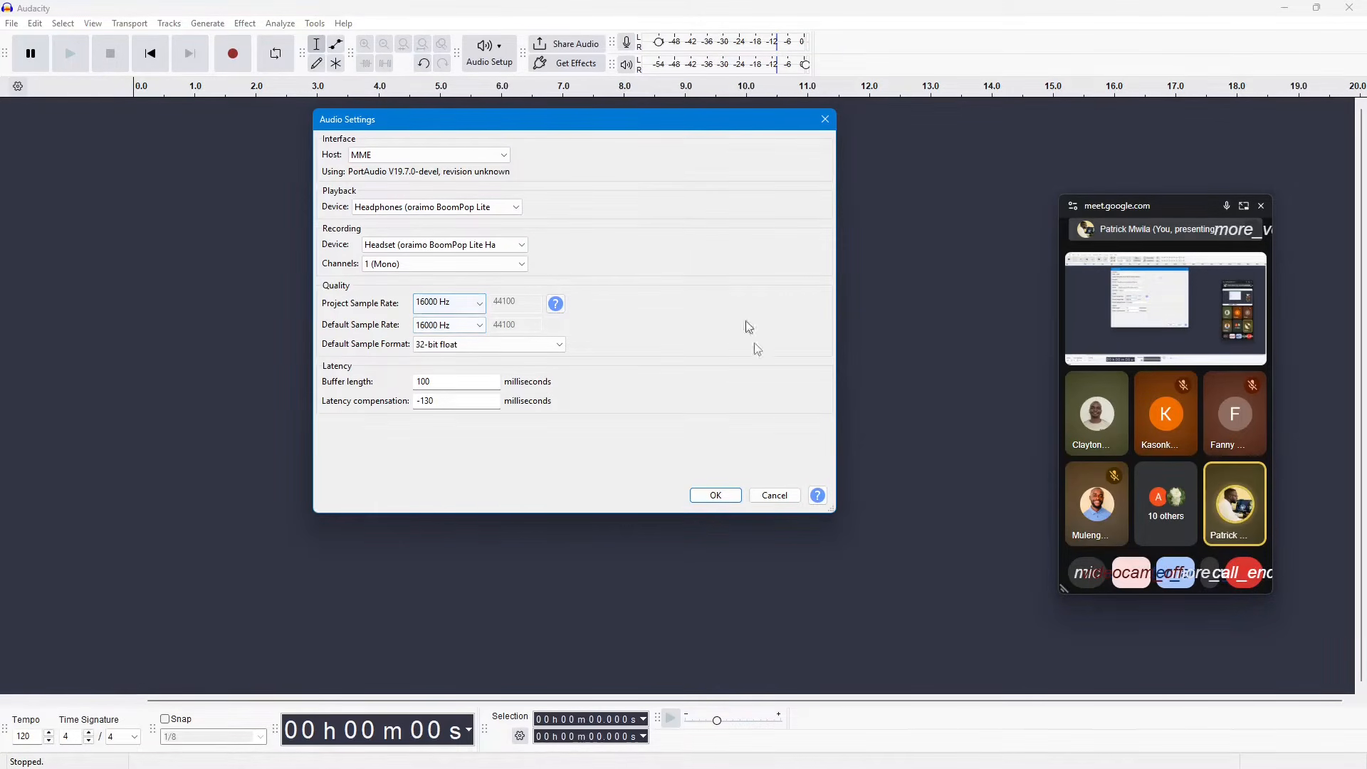
pyautogui.moveTo(829, 518); pyautogui.dragTo(842, 543)
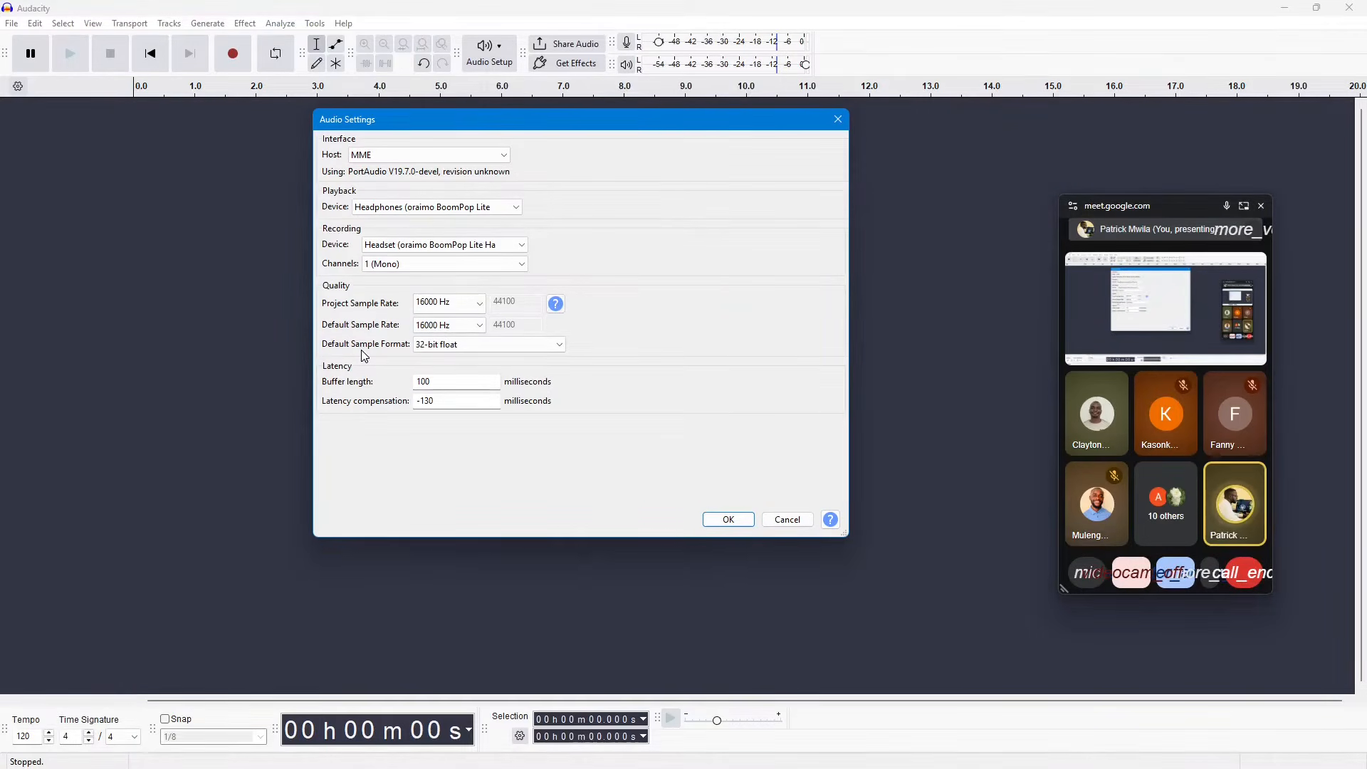
pyautogui.click(468, 350)
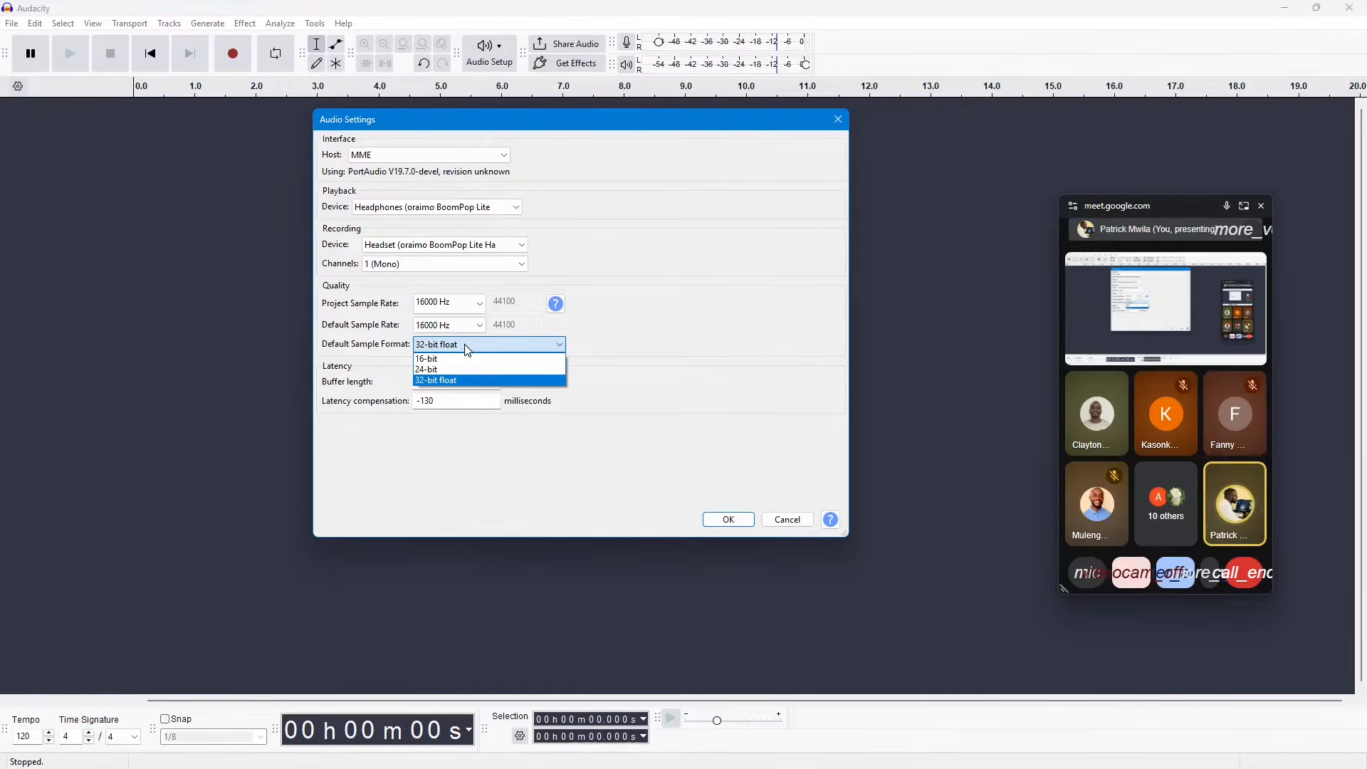
pyautogui.click(468, 350)
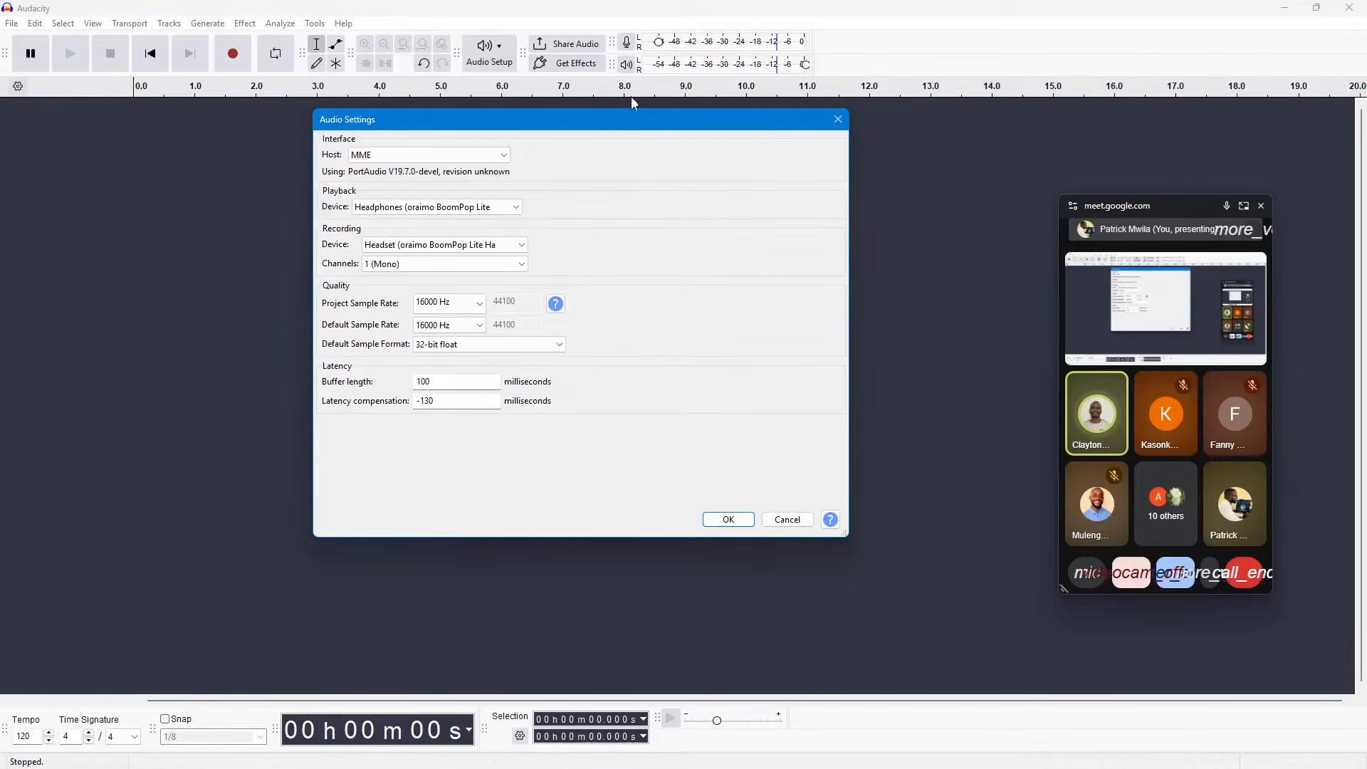
pyautogui.moveTo(646, 132); pyautogui.dragTo(663, 134)
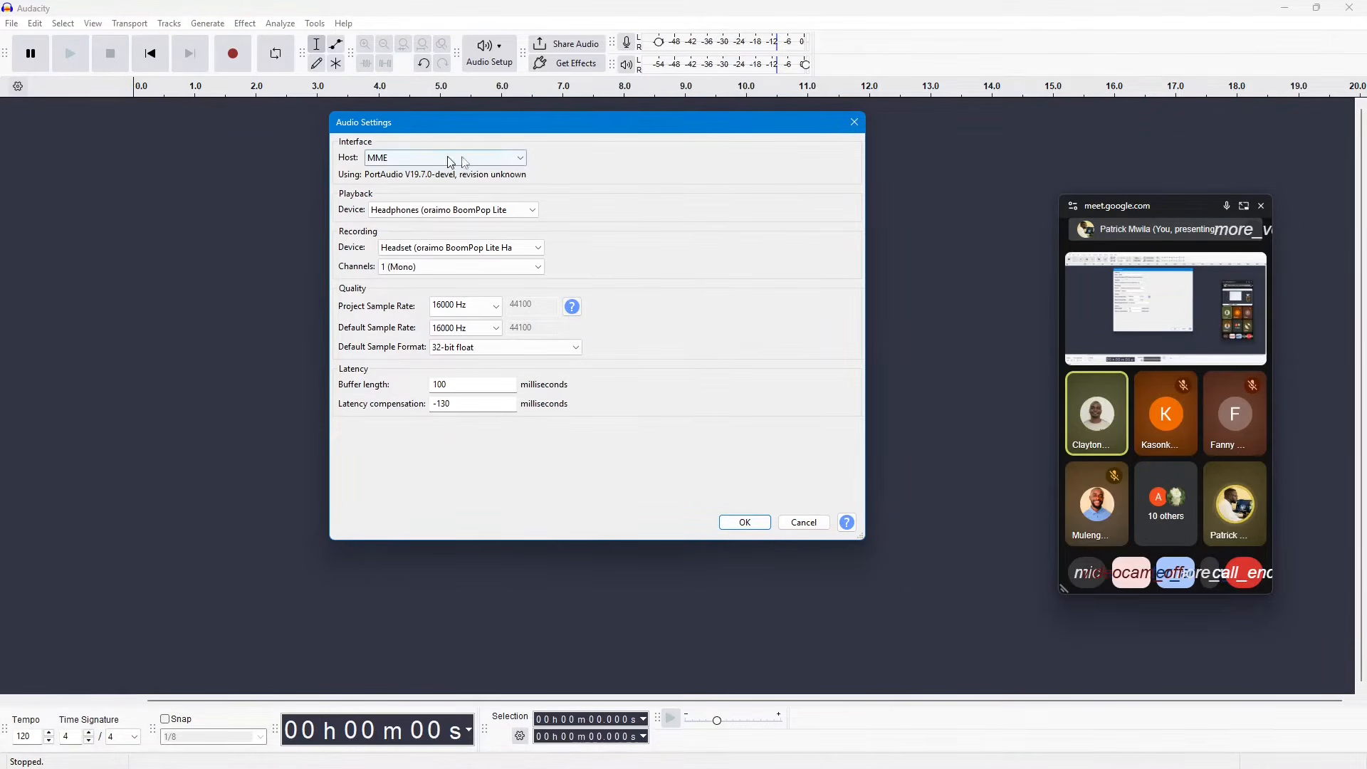
pyautogui.click(753, 521)
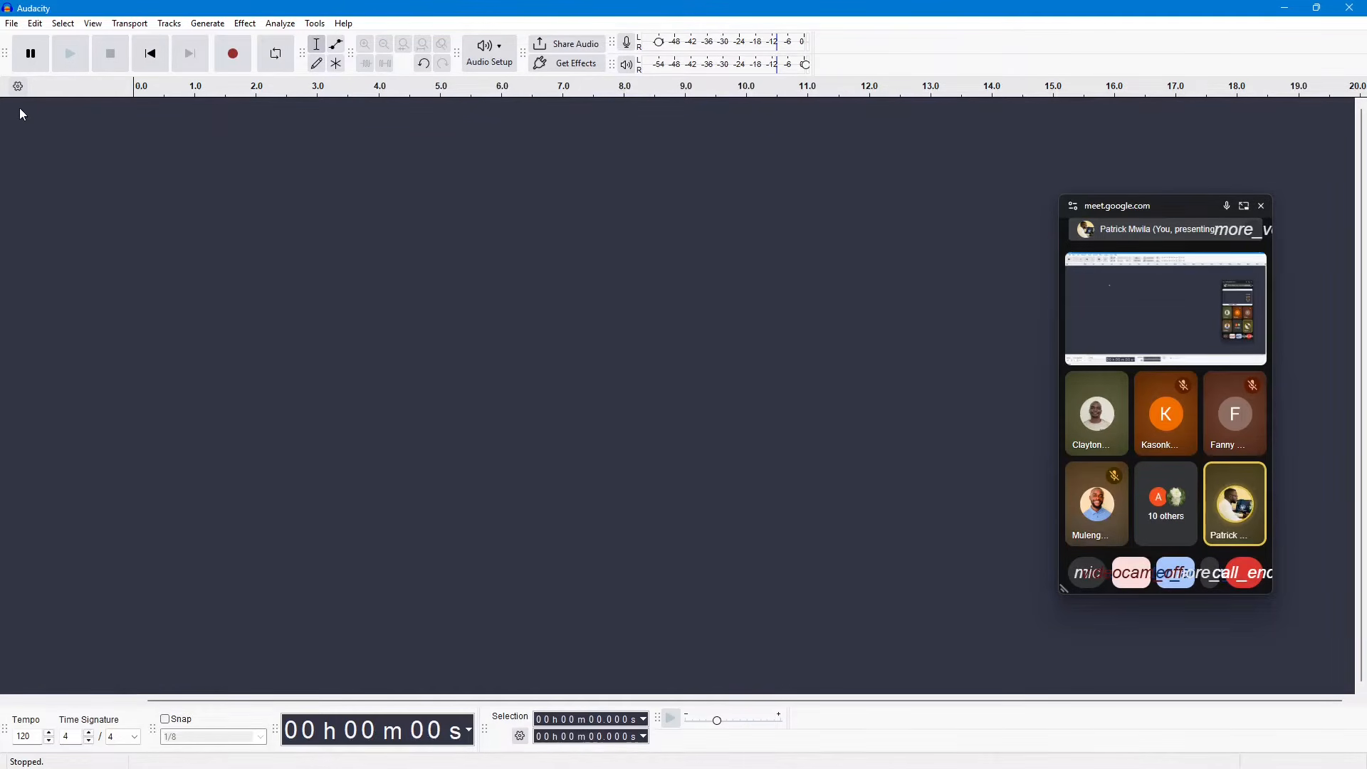
# Step: Save the project as VoiceDatathon in the Audacity folder inside Documents
pyautogui.click(14, 24)
pyautogui.moveTo(56, 113)
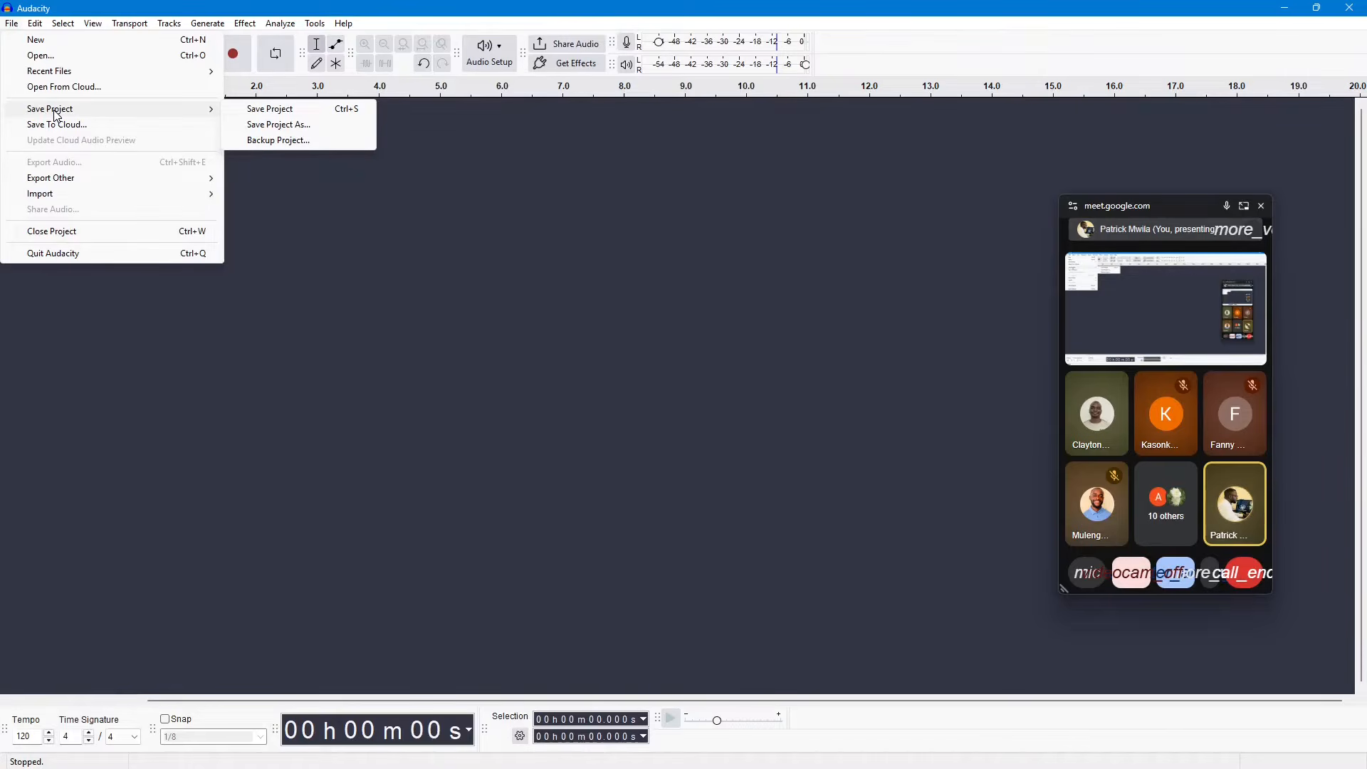
pyautogui.click(307, 125)
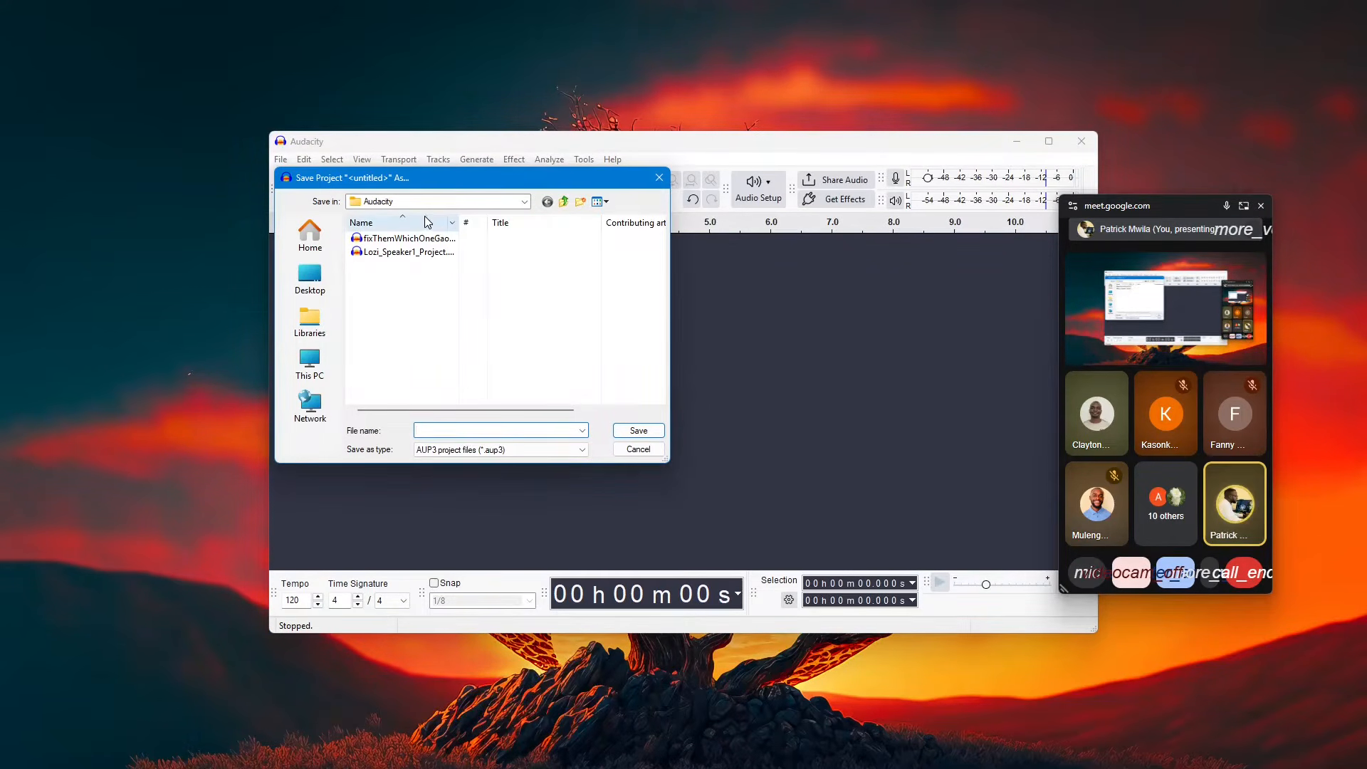
pyautogui.click(525, 204)
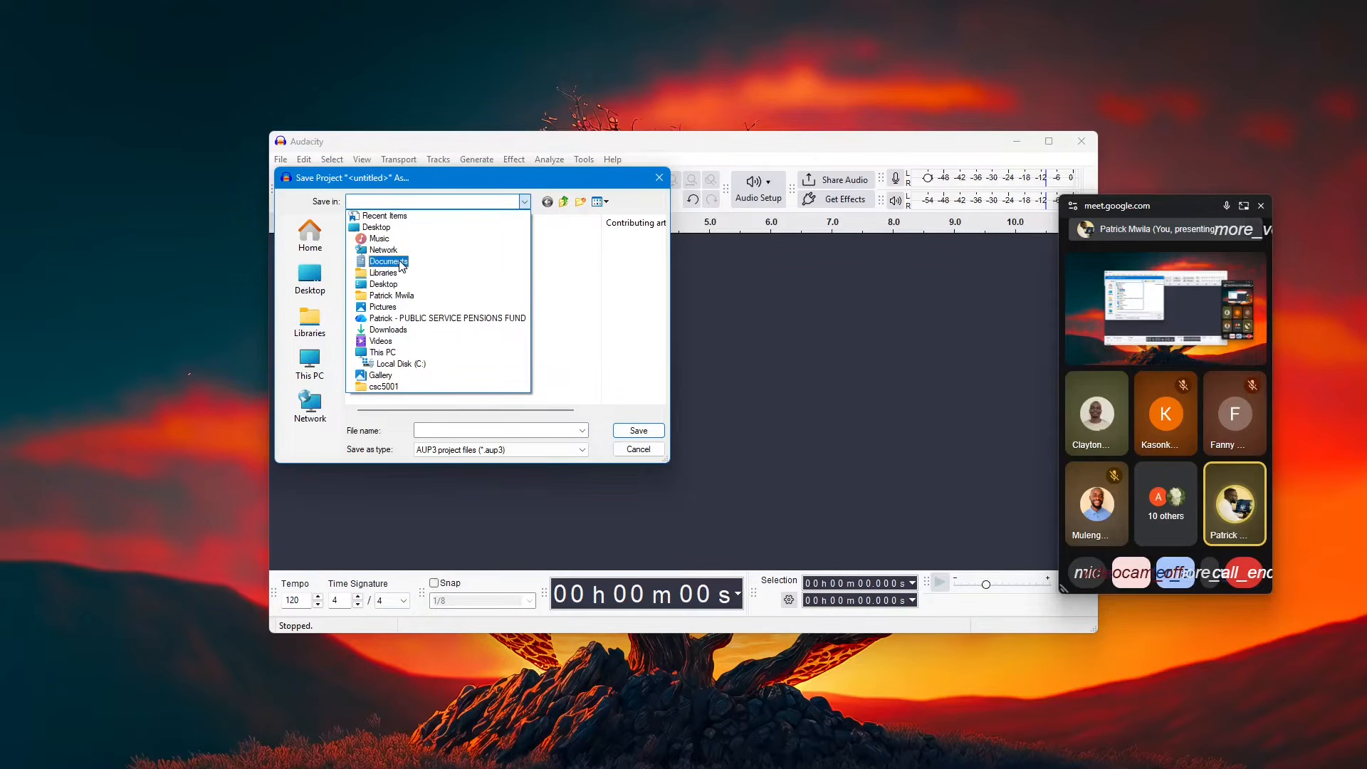
pyautogui.click(396, 262)
pyautogui.doubleClick(381, 239)
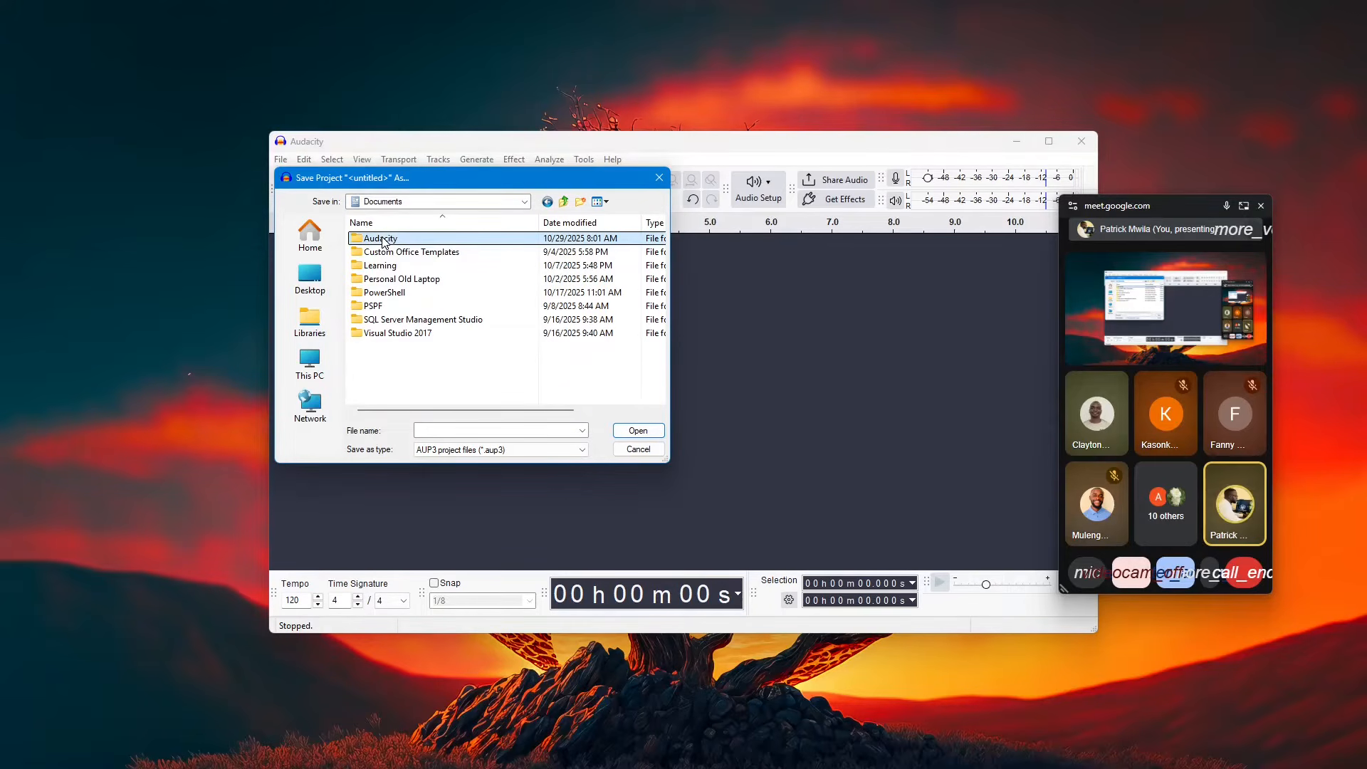
pyautogui.click(448, 430)
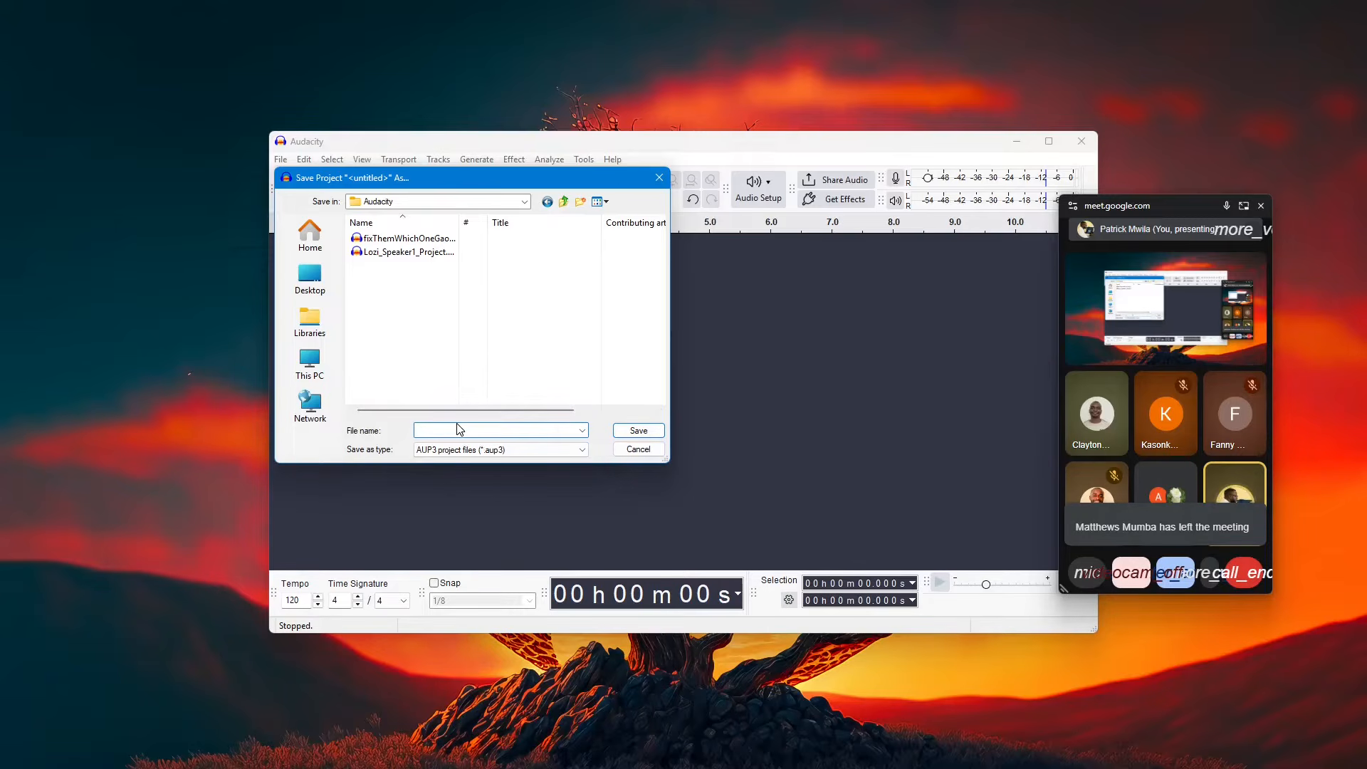
pyautogui.write('oiceDatathon')
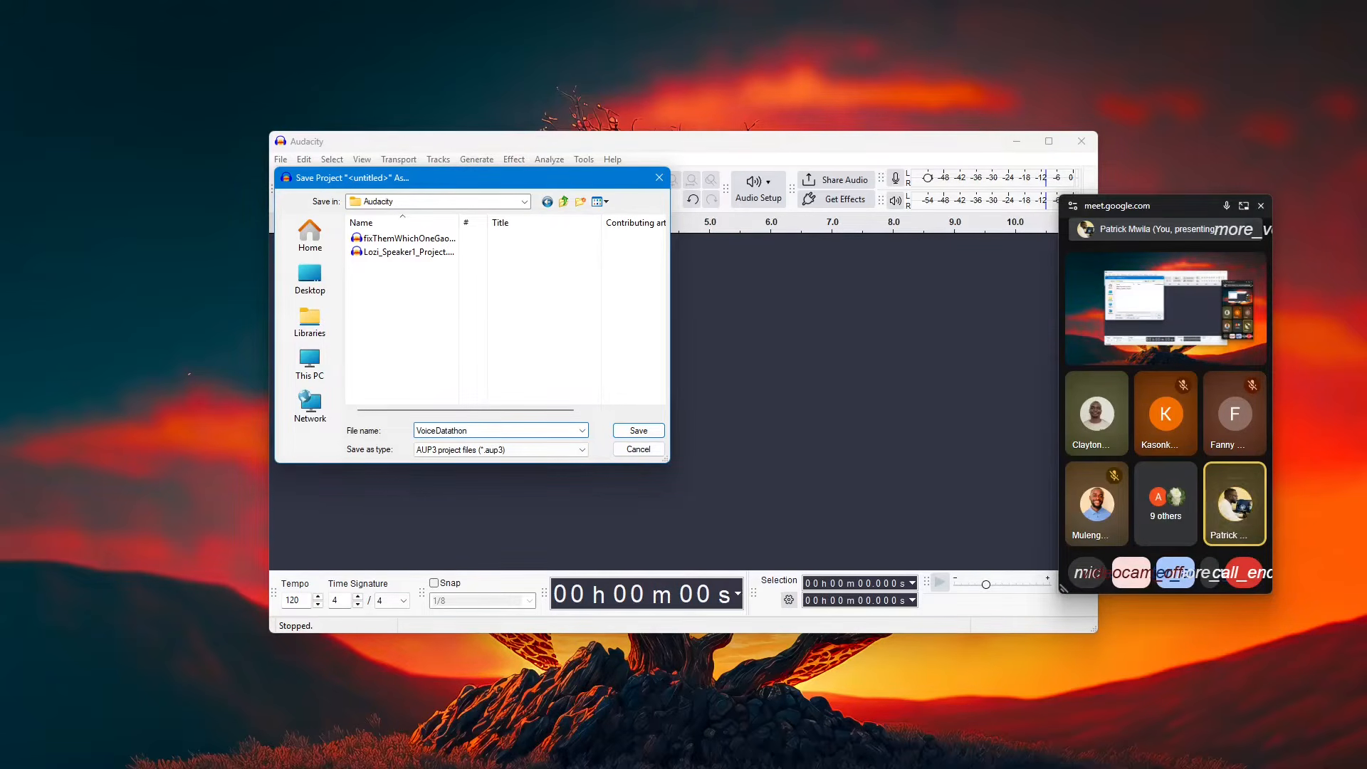
pyautogui.click(637, 431)
# Step: Maximize the project window and record two separate voice tracks, about 24 seconds and about 4 seconds long
pyautogui.moveTo(962, 148); pyautogui.dragTo(877, 123)
pyautogui.click(969, 111)
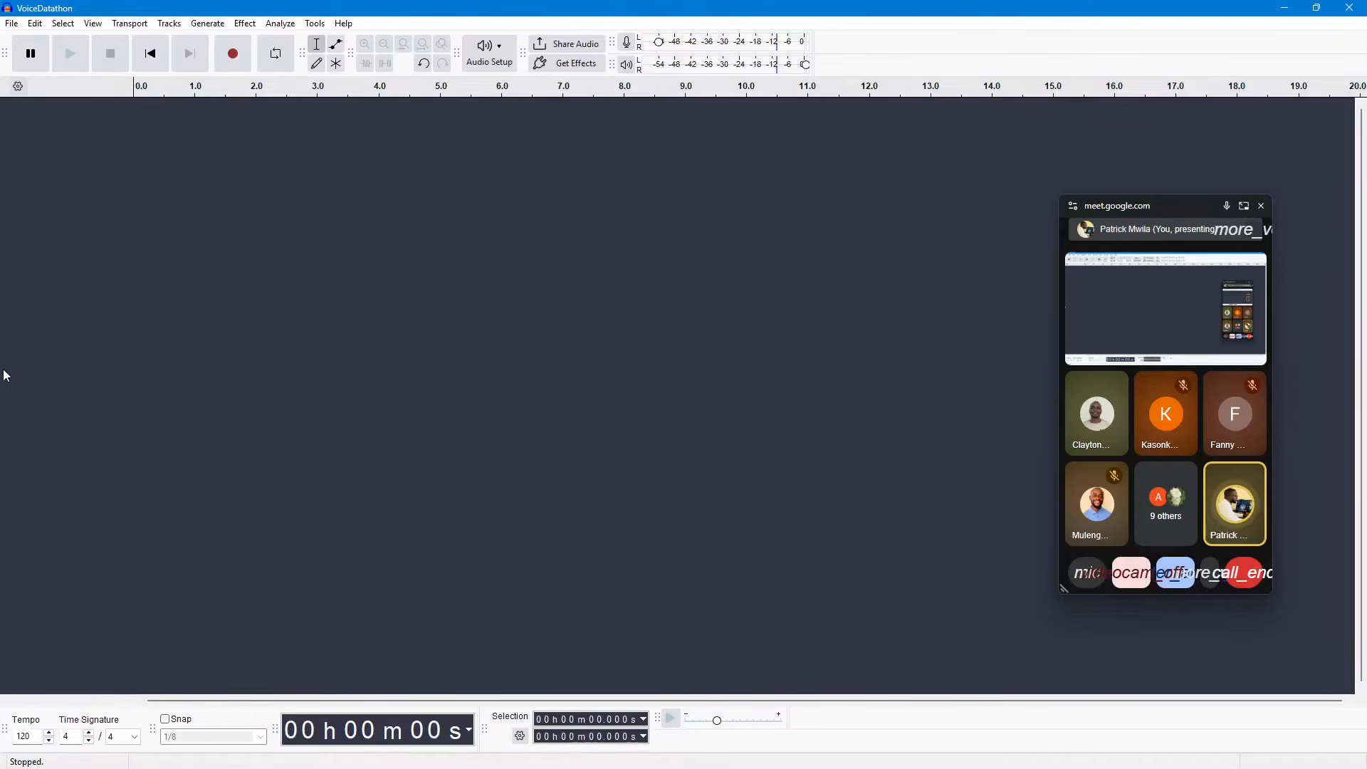
pyautogui.click(233, 57)
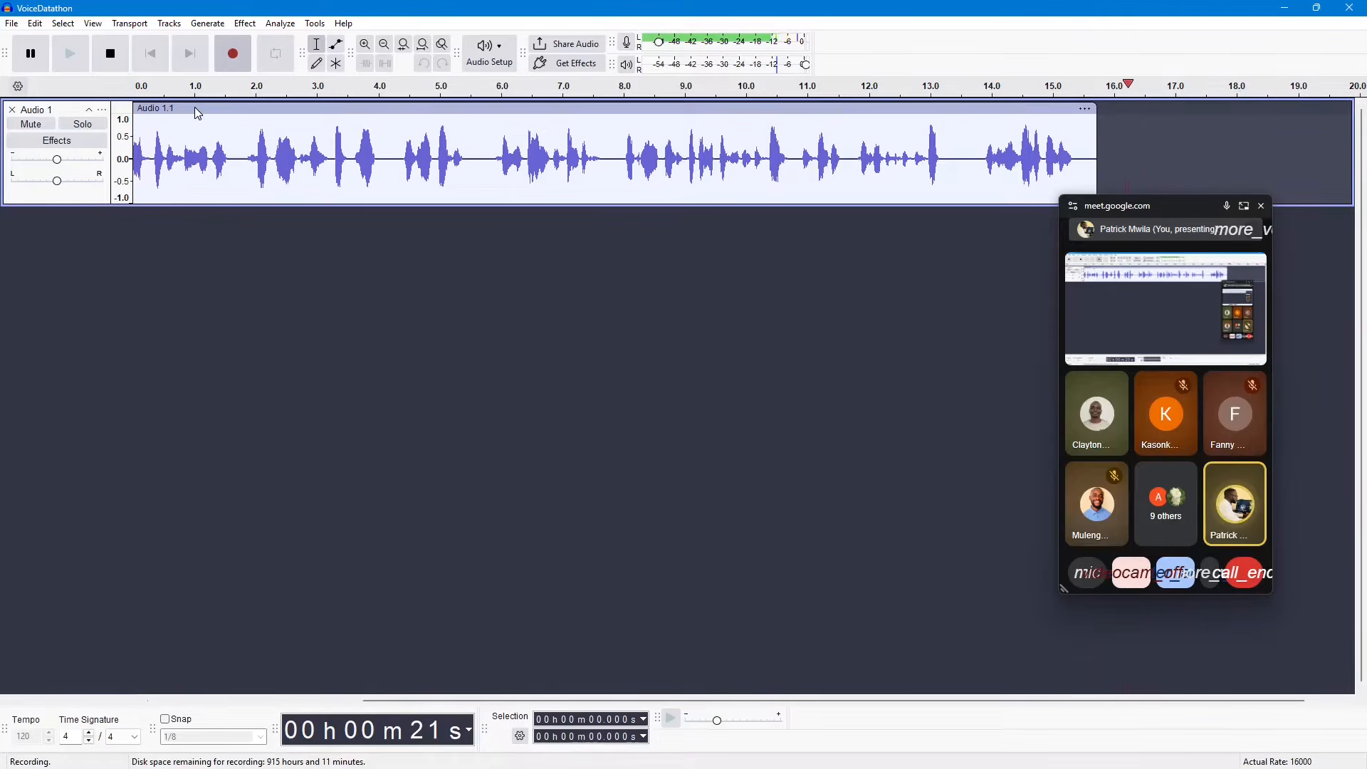
pyautogui.click(115, 62)
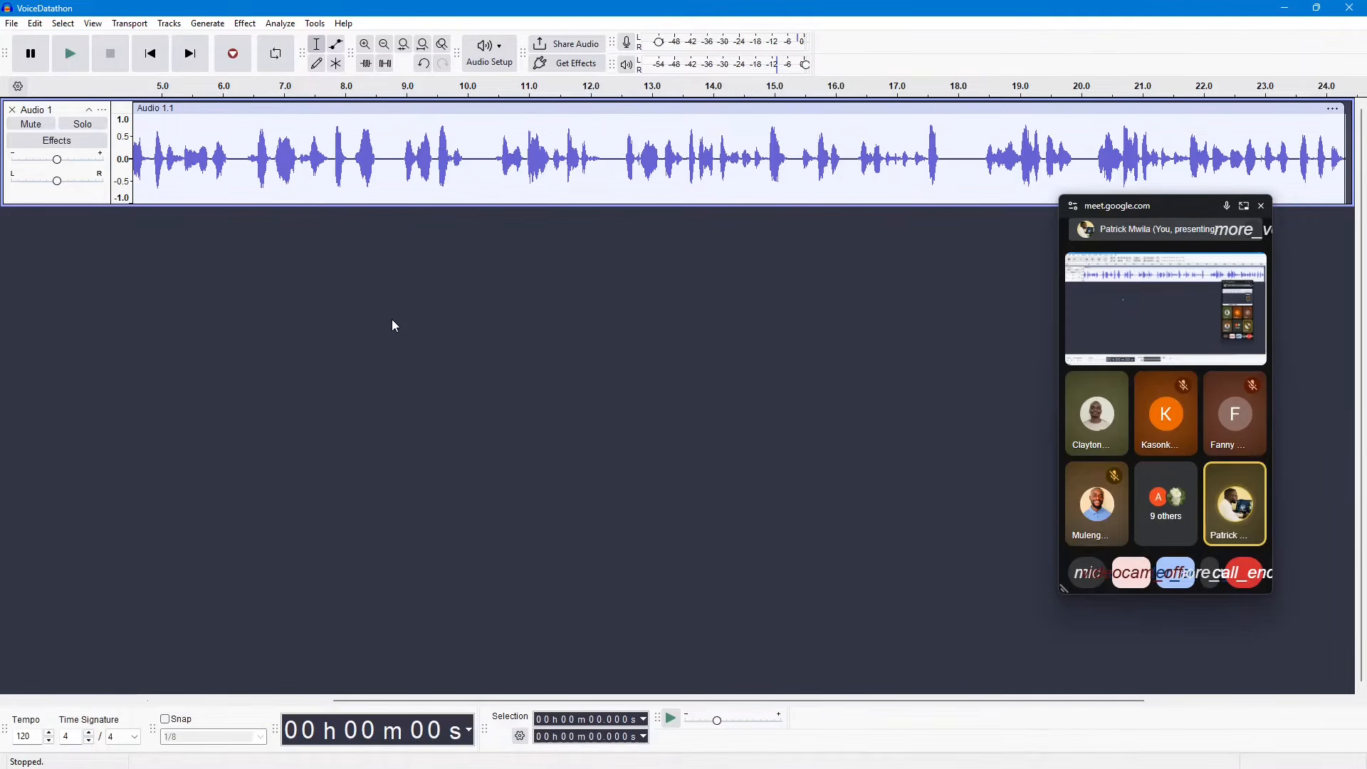
pyautogui.press('r')
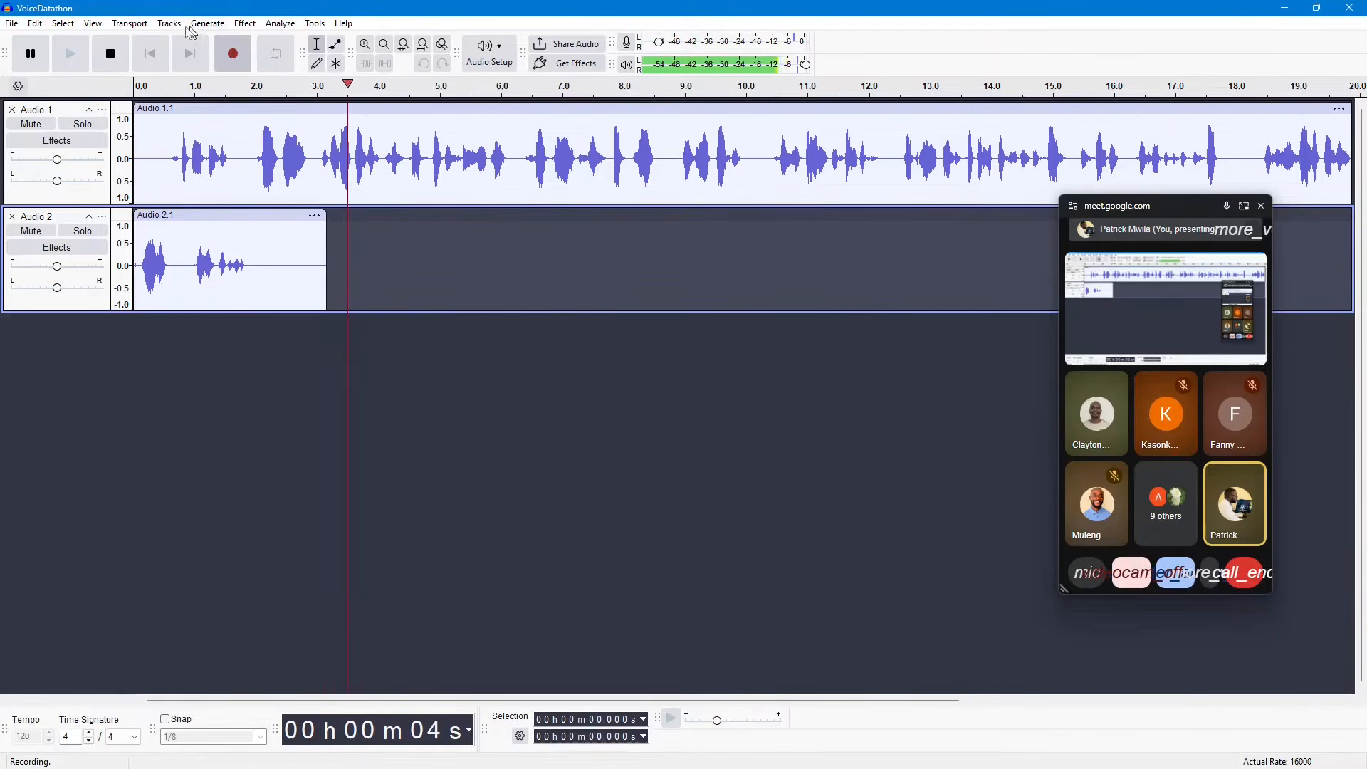
pyautogui.click(111, 65)
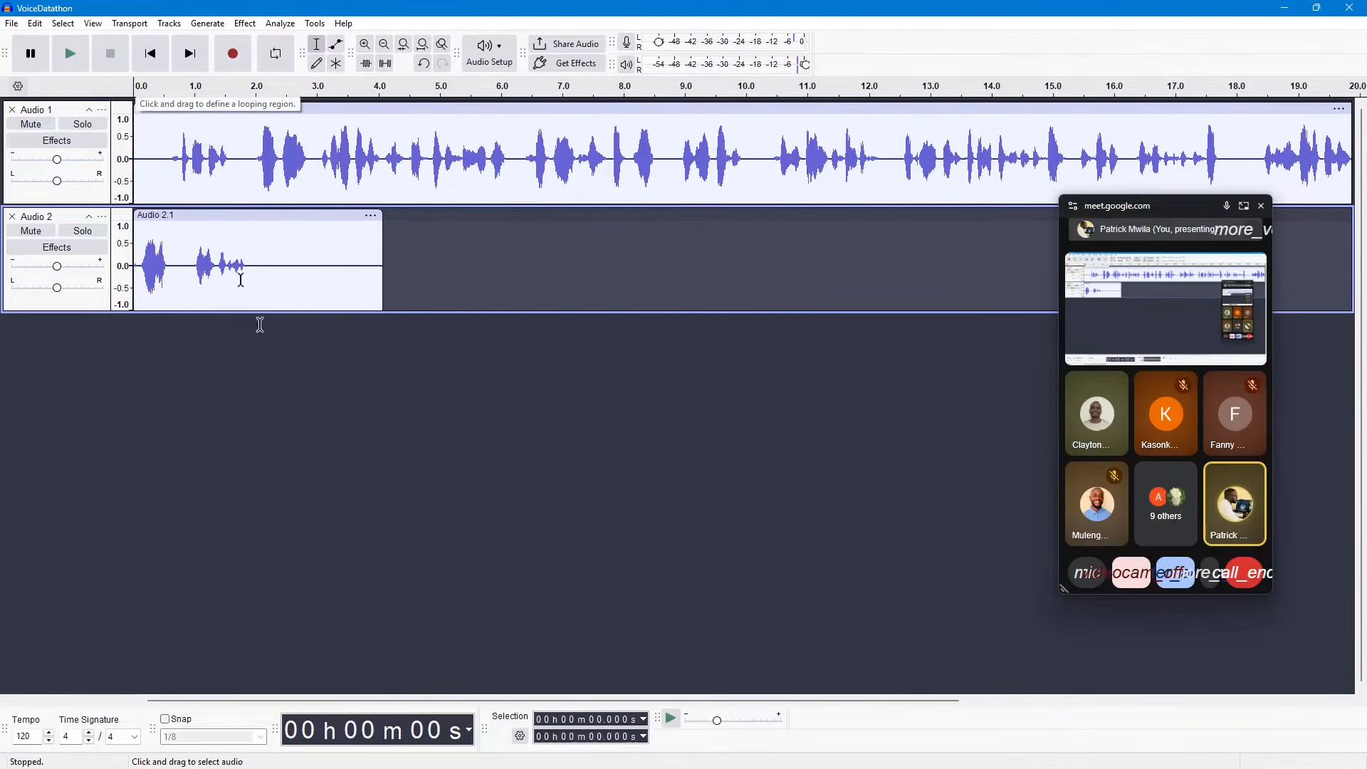
# Step: Move the Audio 2 clip to where the Audio 1 clip ends, and return it to the timeline start
pyautogui.moveTo(461, 704); pyautogui.dragTo(514, 698)
pyautogui.click(91, 25)
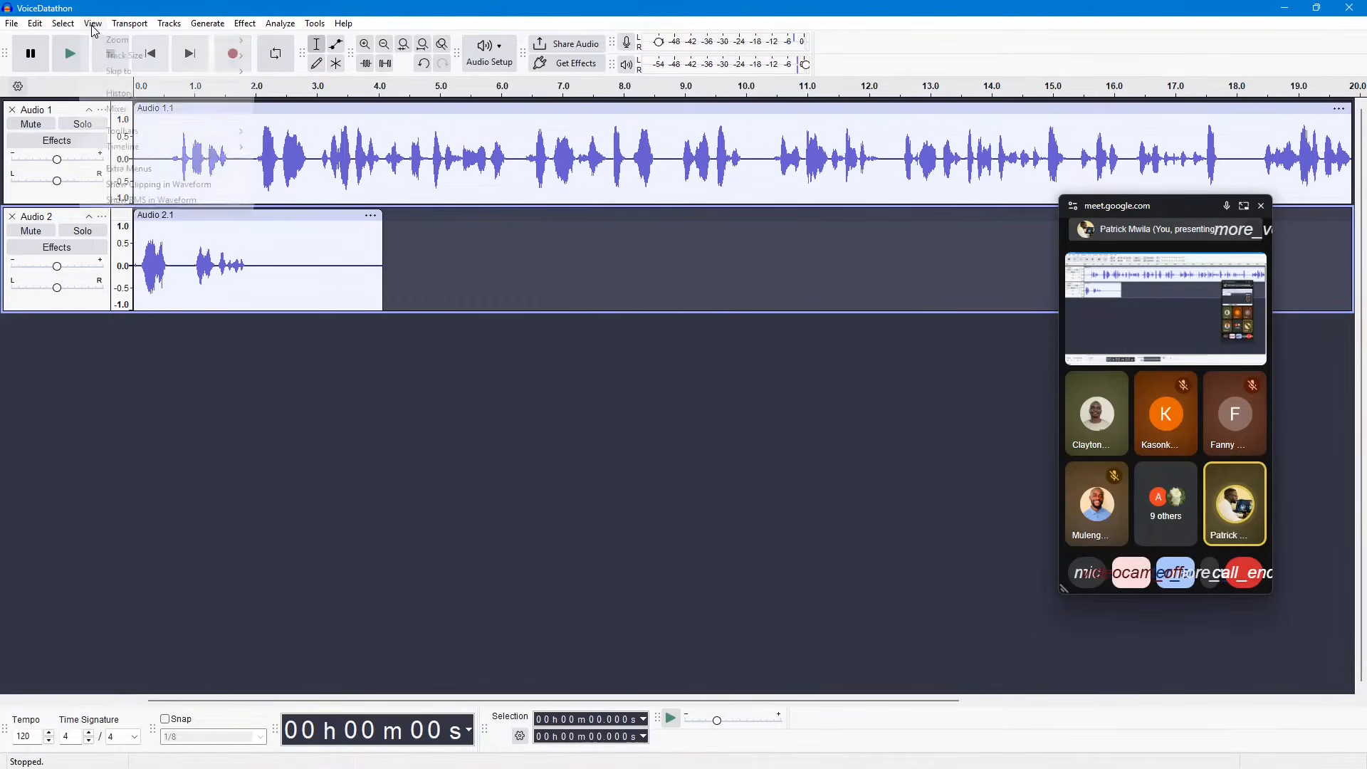
pyautogui.moveTo(158, 47)
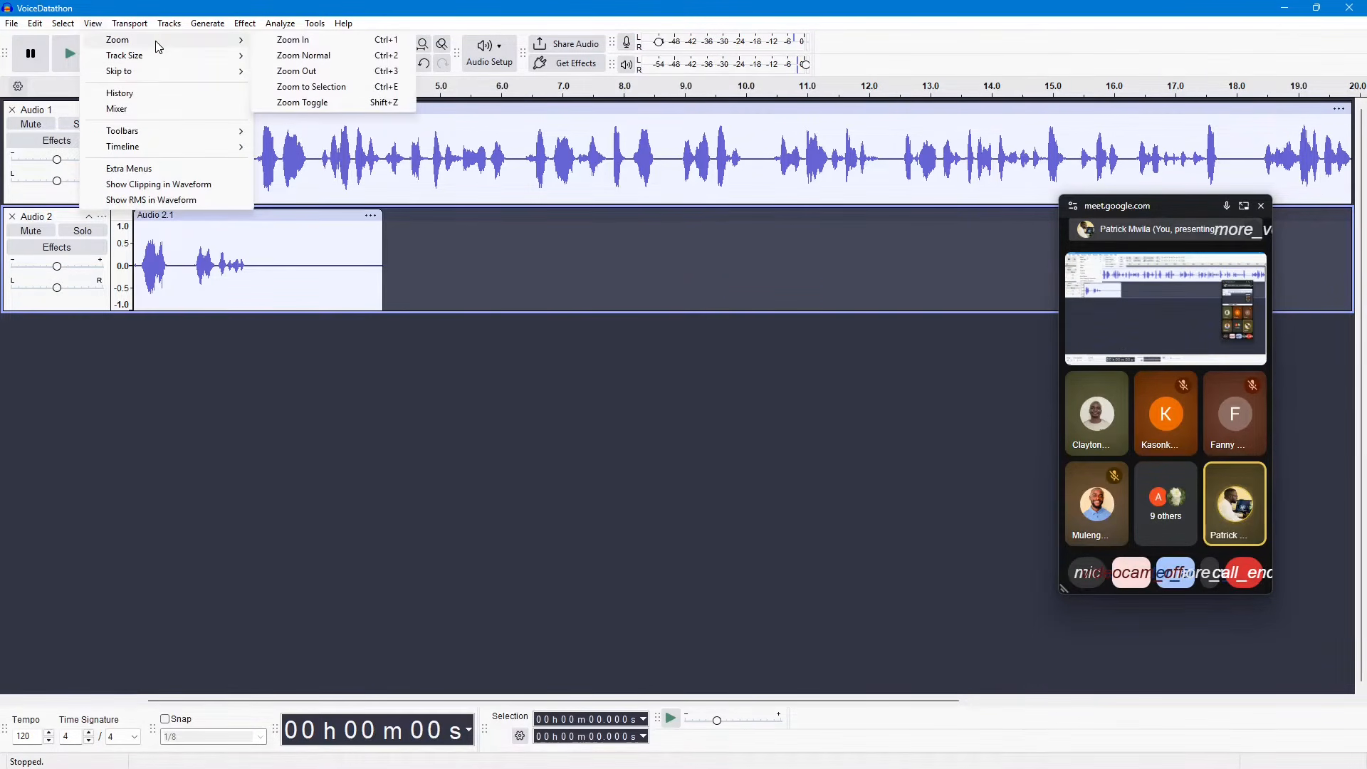
pyautogui.click(304, 74)
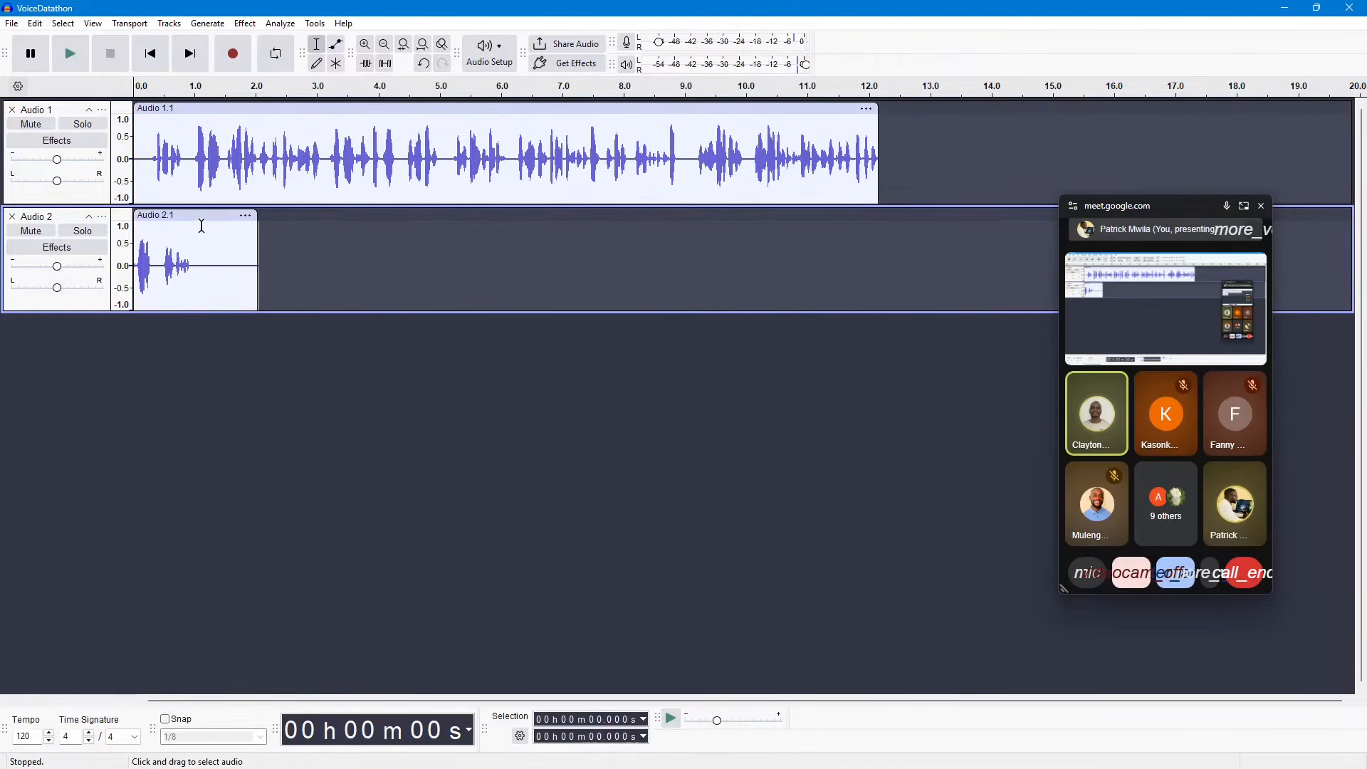
pyautogui.moveTo(266, 217); pyautogui.dragTo(939, 236)
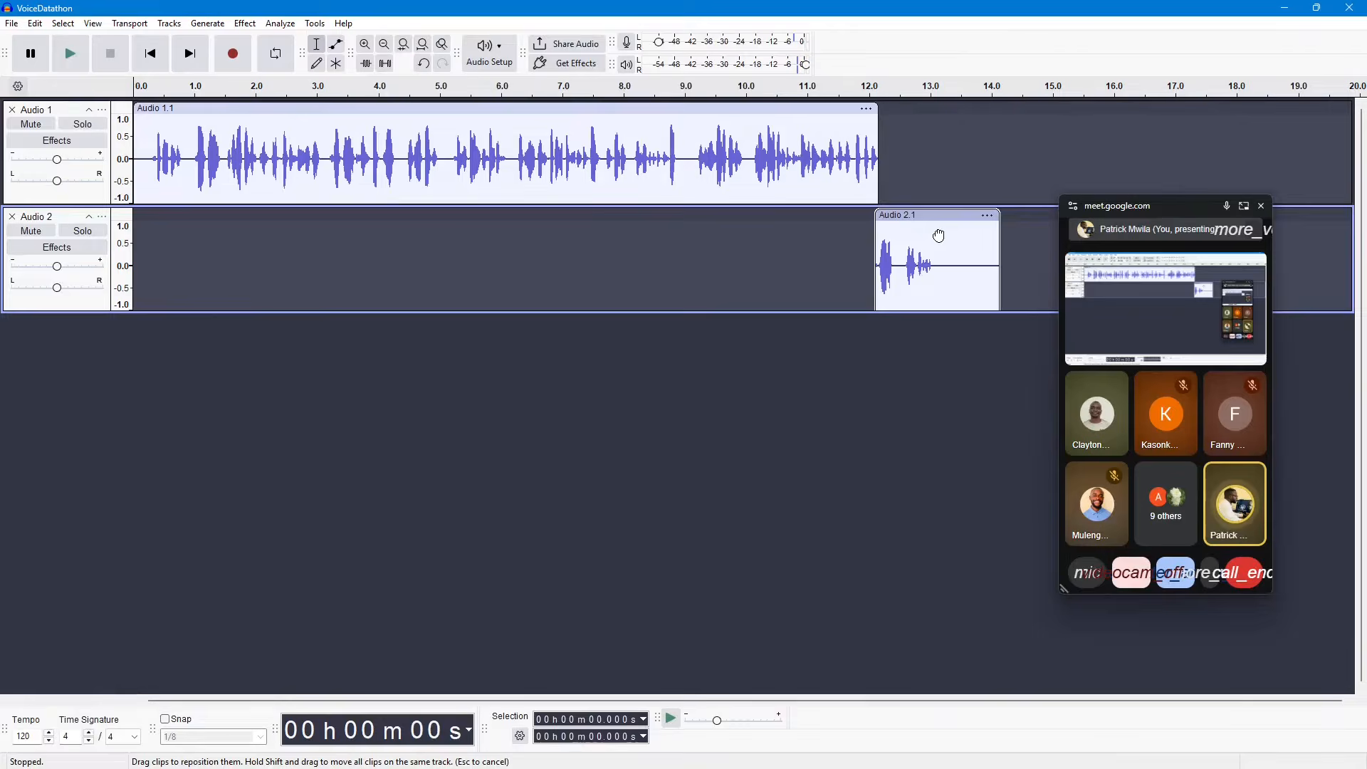
pyautogui.moveTo(939, 235); pyautogui.dragTo(197, 230)
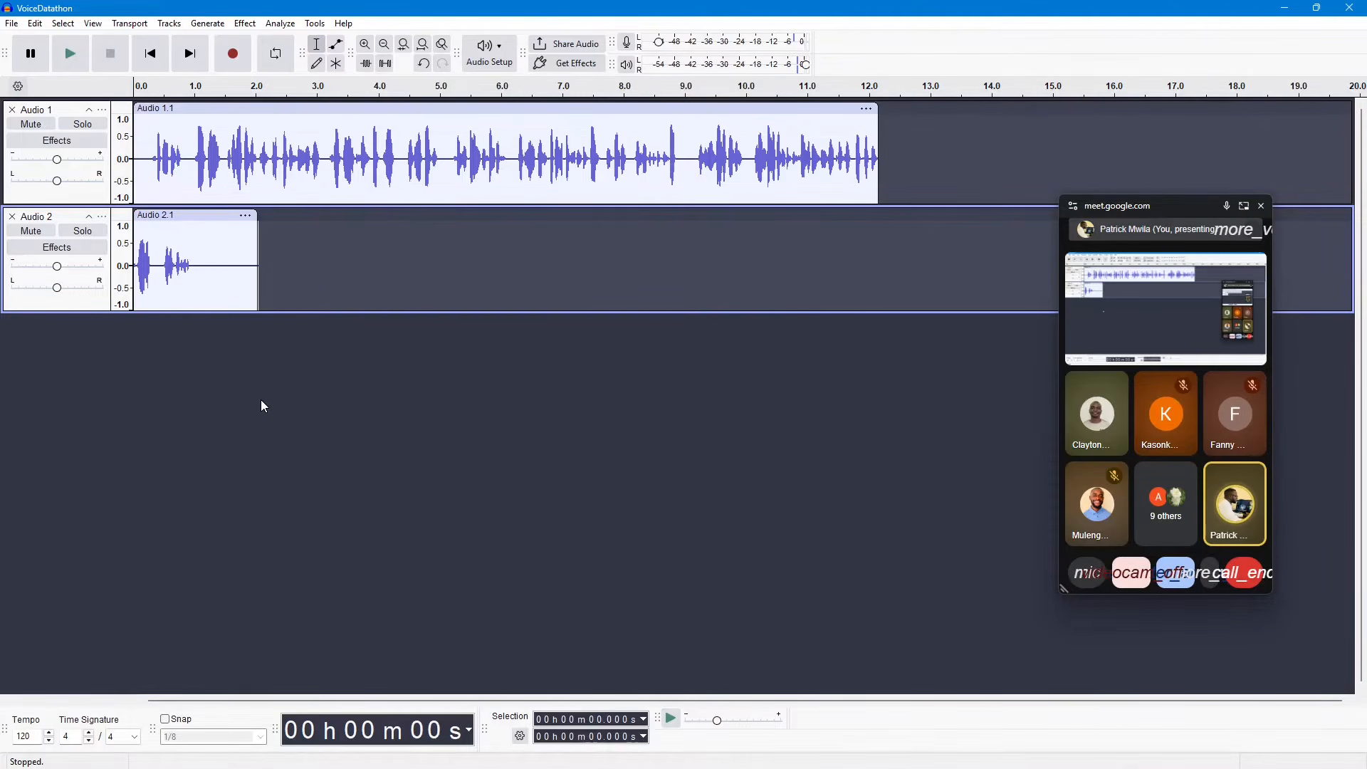
# Step: Select the Audio 2 track and record a third voice track about 1.5 seconds long
pyautogui.click(48, 122)
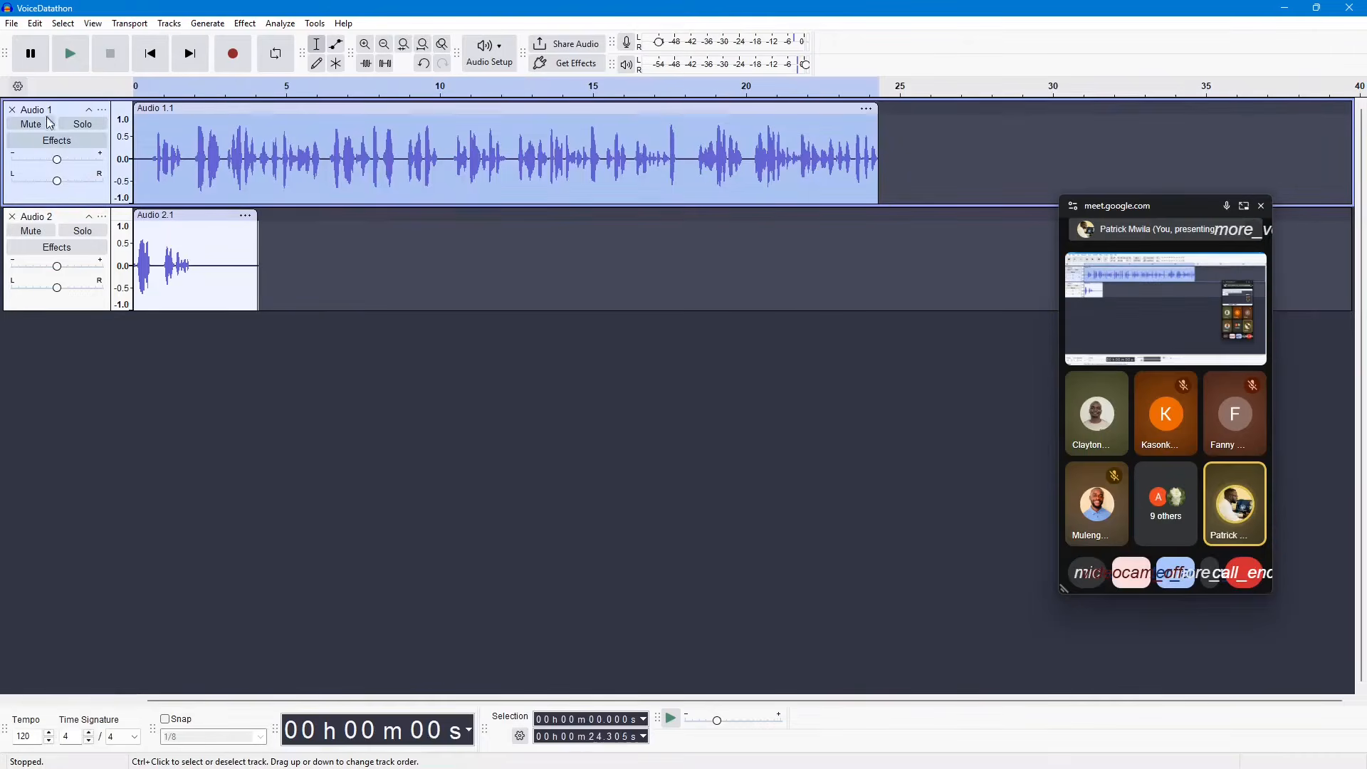
pyautogui.click(63, 223)
pyautogui.click(72, 170)
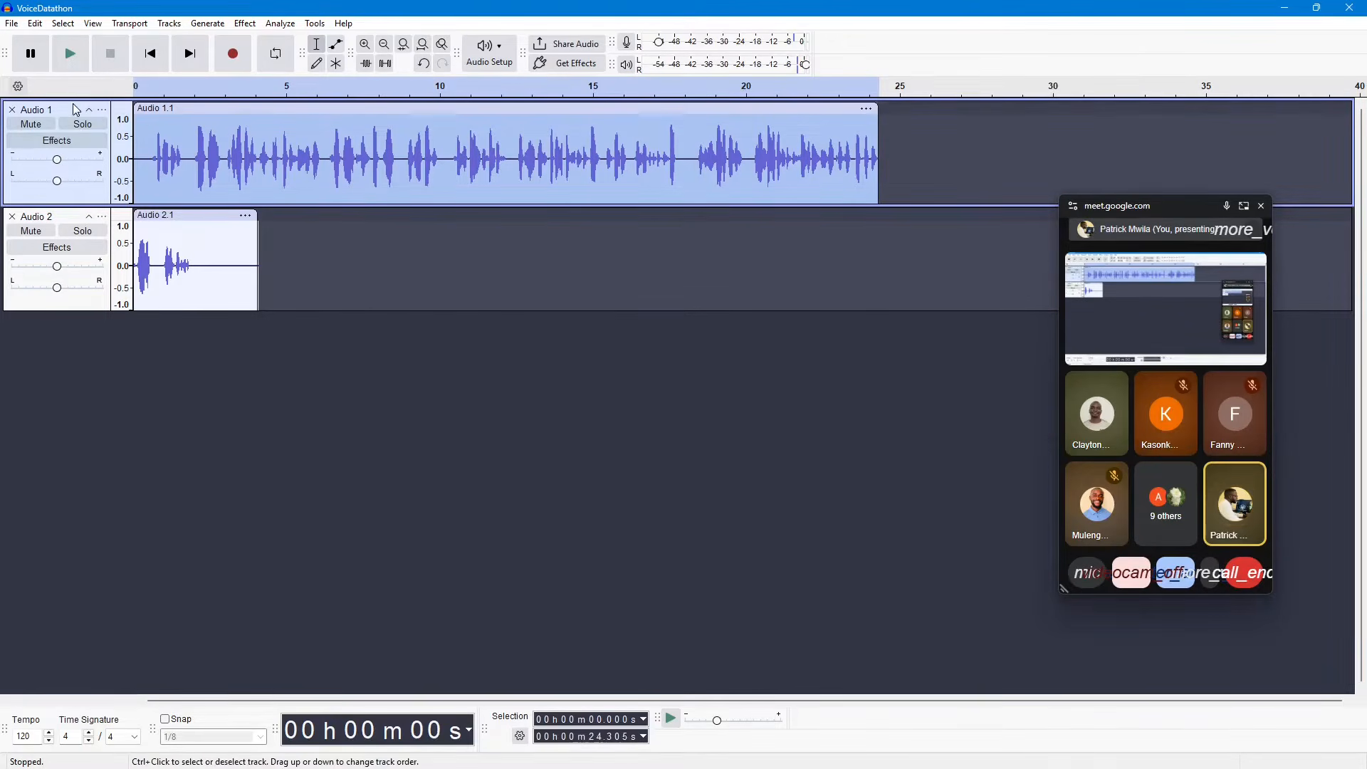
pyautogui.click(71, 218)
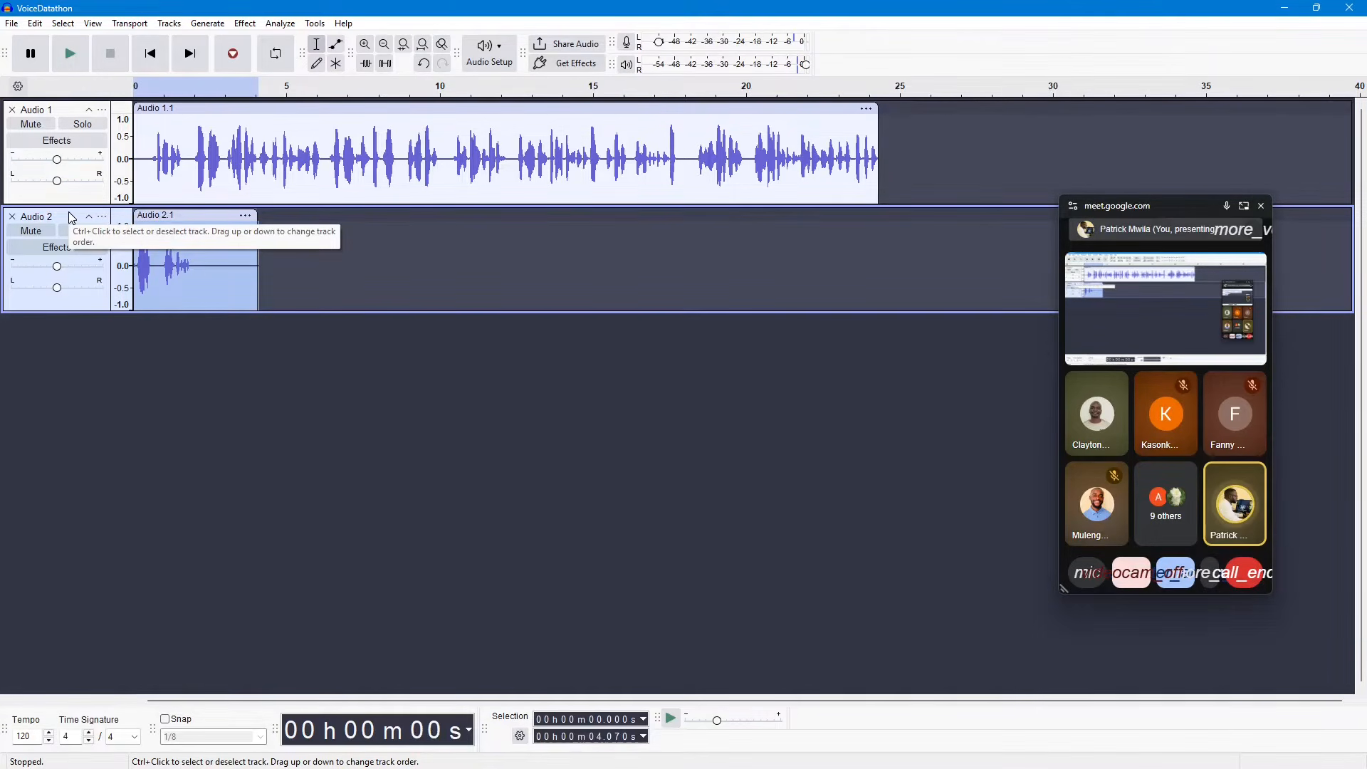
pyautogui.press('r')
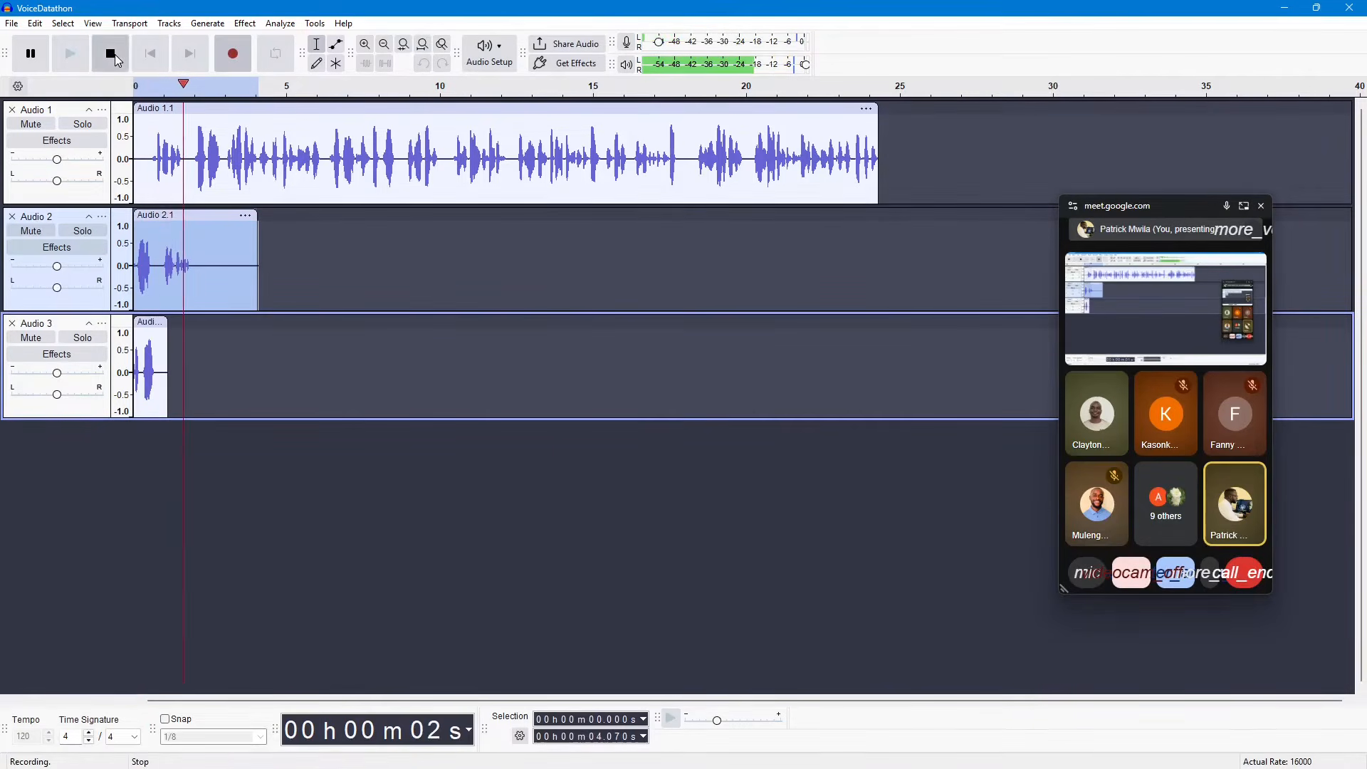
pyautogui.click(110, 54)
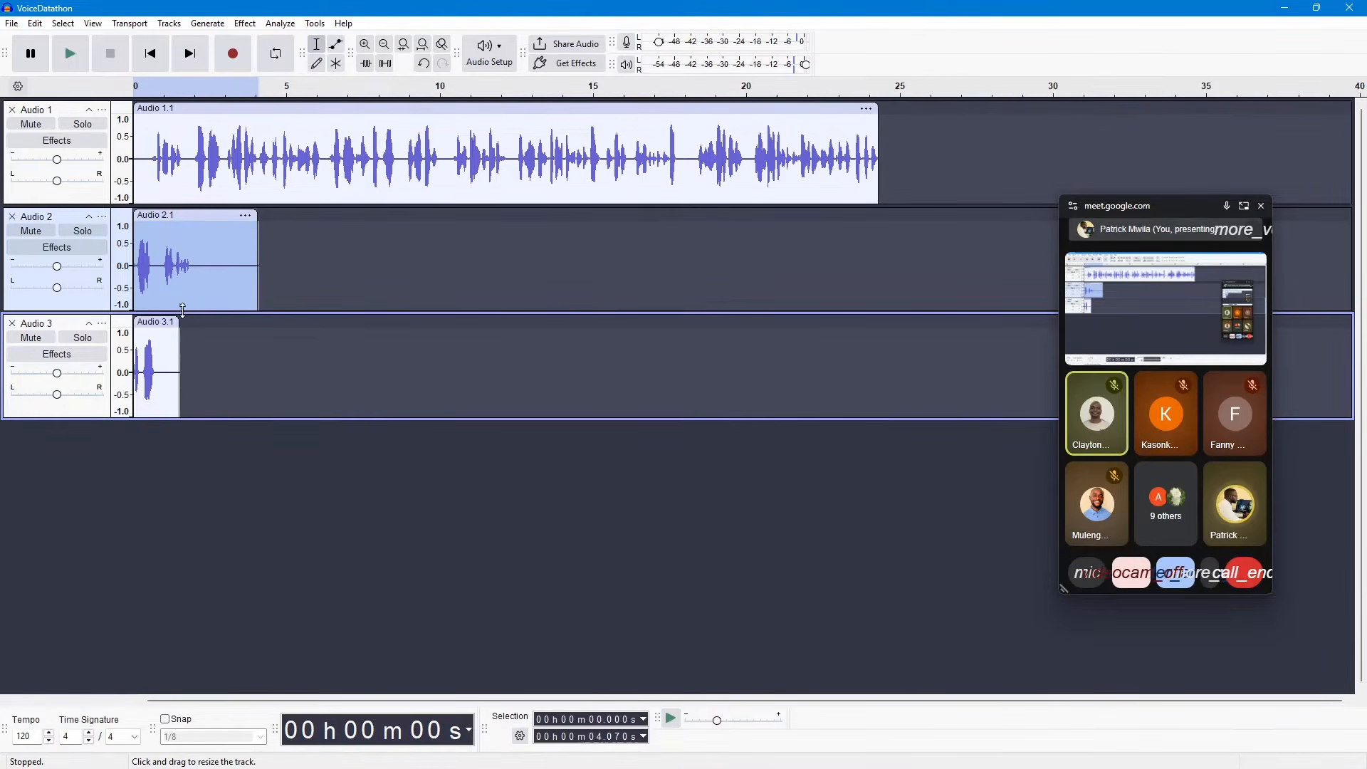
# Step: Record an additional clip of about 4 seconds on Audio 2 after its existing clip, and delete that clip
pyautogui.click(237, 56)
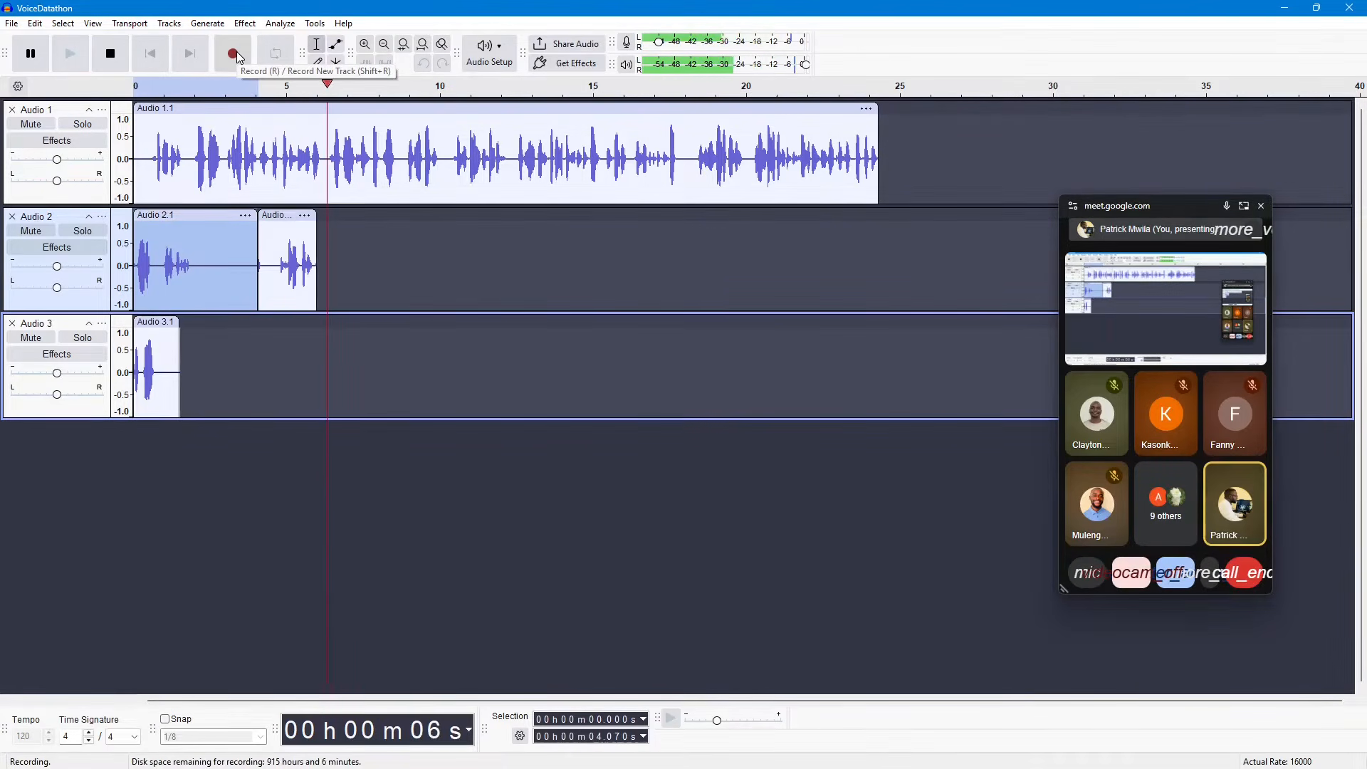
pyautogui.press('space')
pyautogui.click(295, 215)
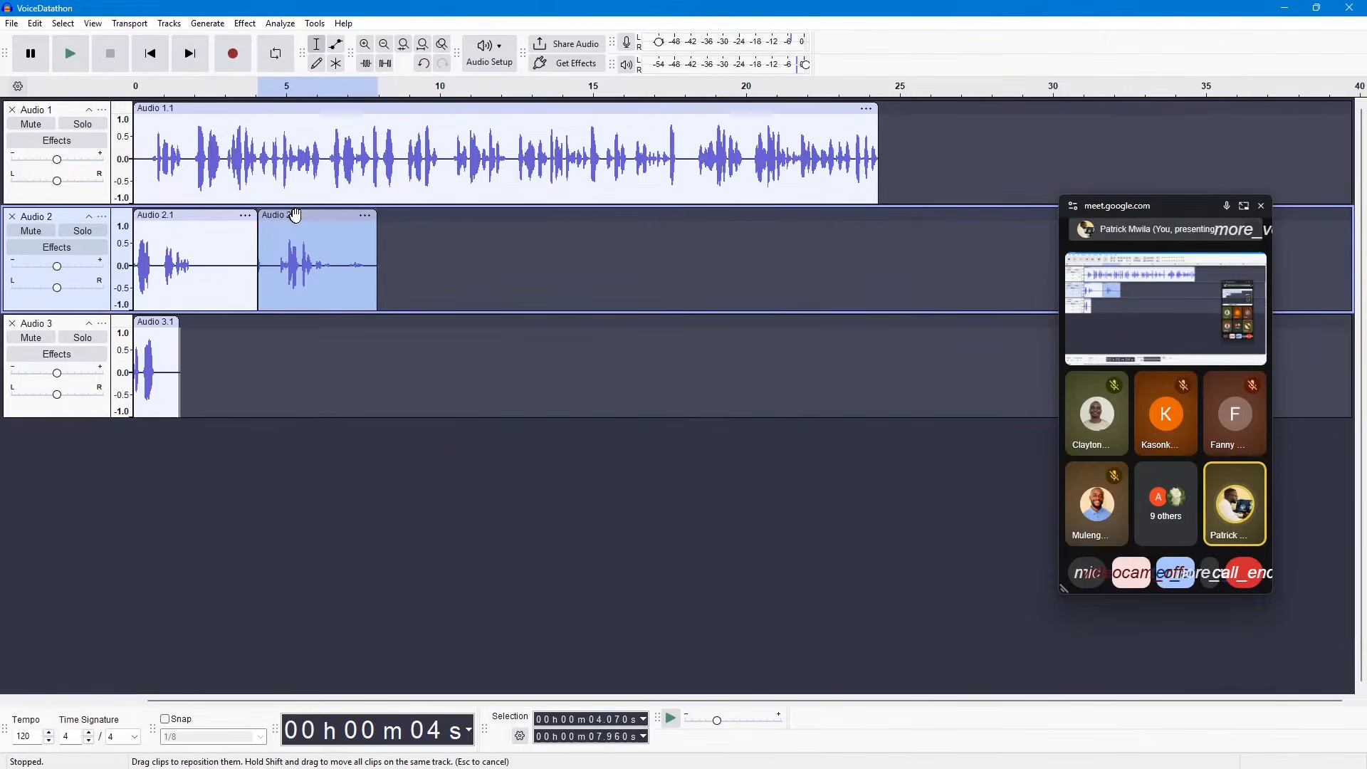
pyautogui.click(364, 216)
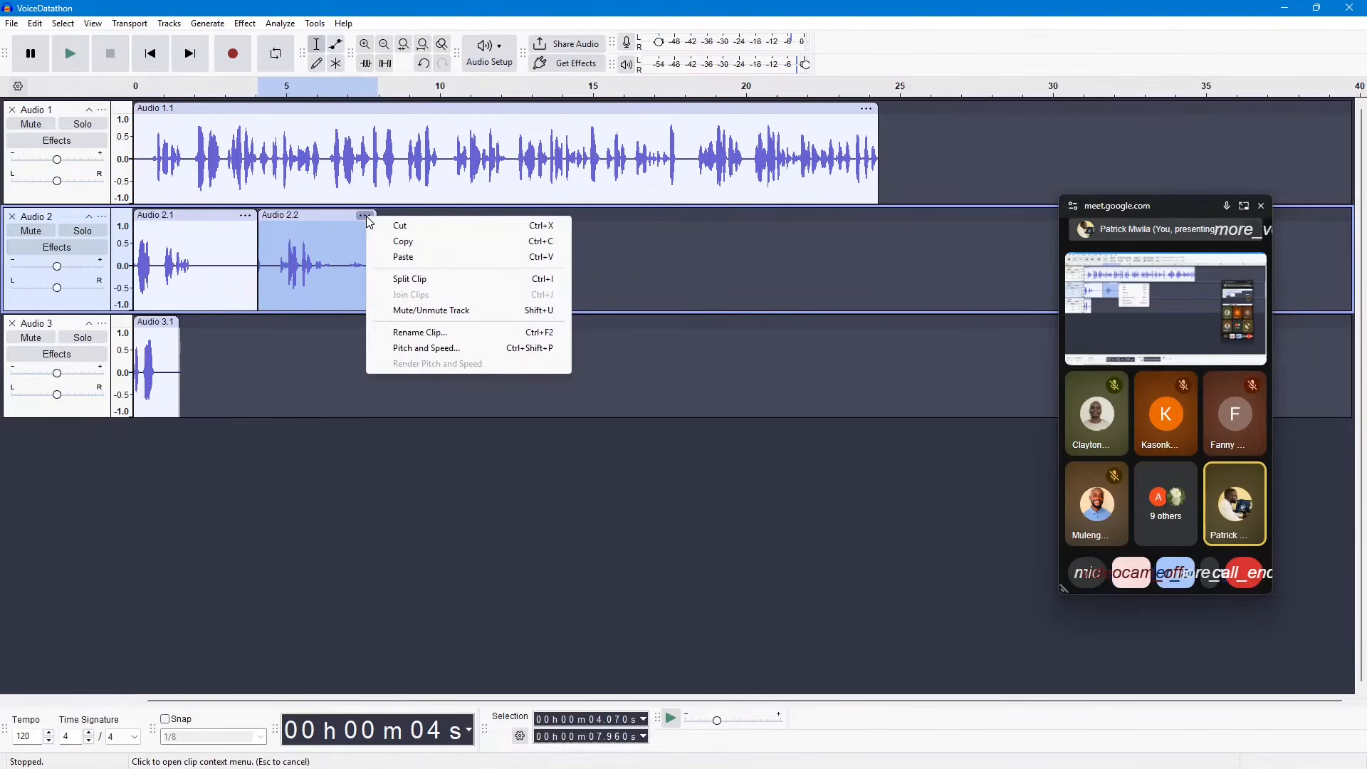
pyautogui.click(335, 213)
pyautogui.press('Delete')
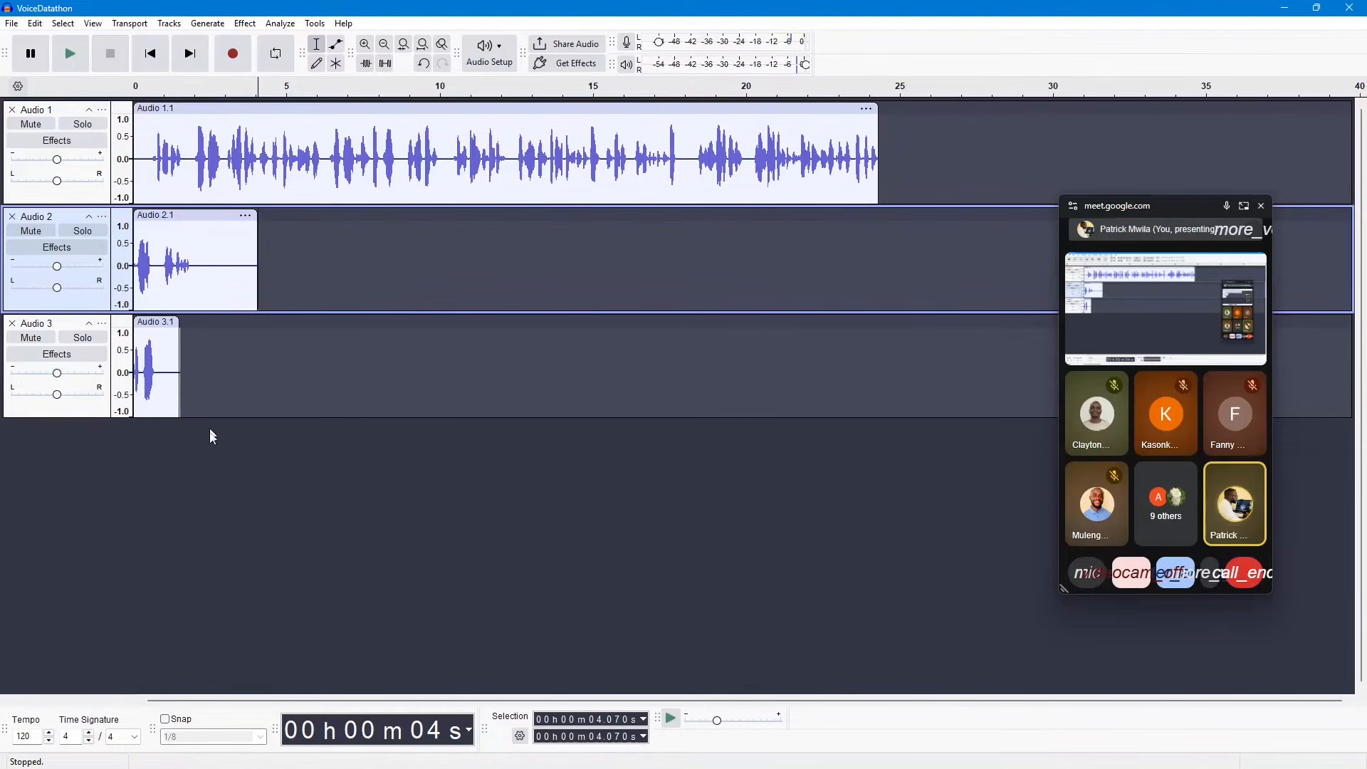
# Step: Select the Audio 1, Audio 2 and Audio 3 tracks one at a time, ending on Audio 1
pyautogui.click(74, 116)
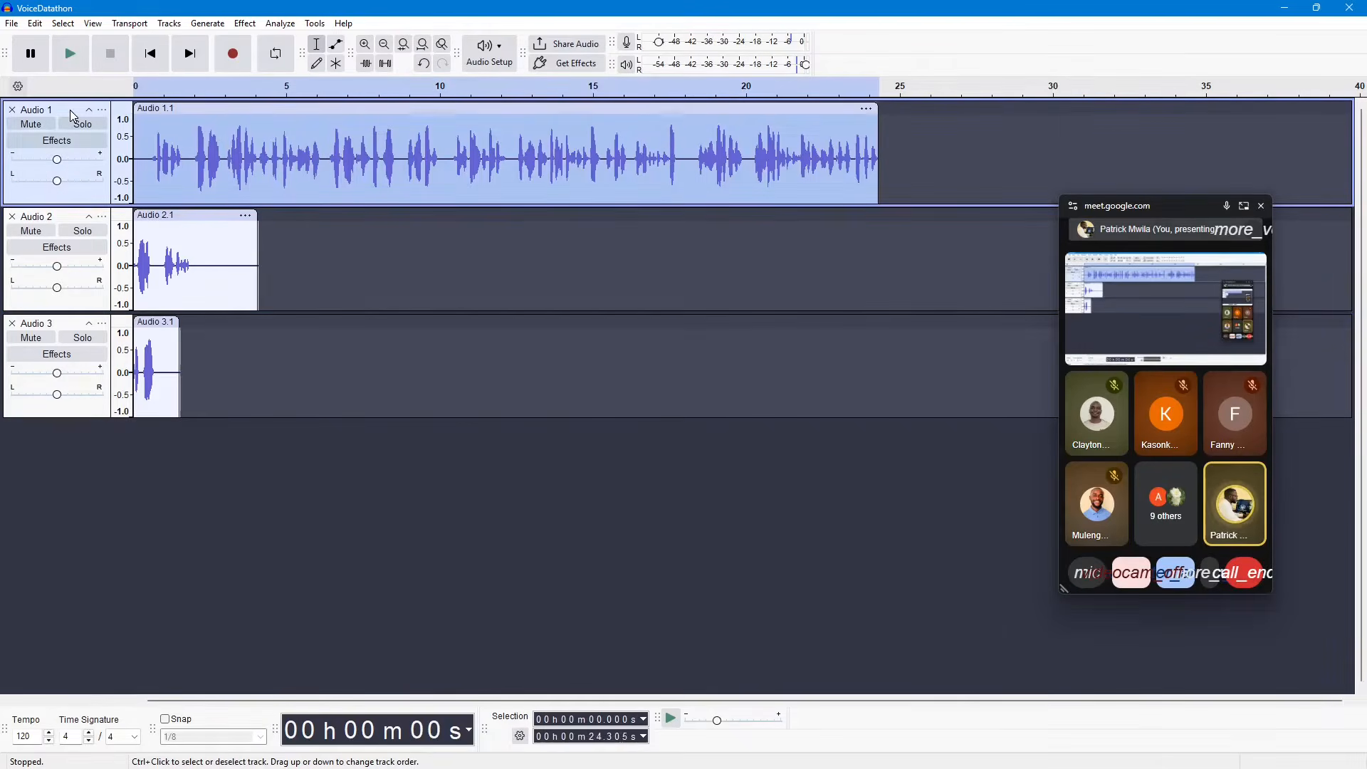
pyautogui.click(69, 220)
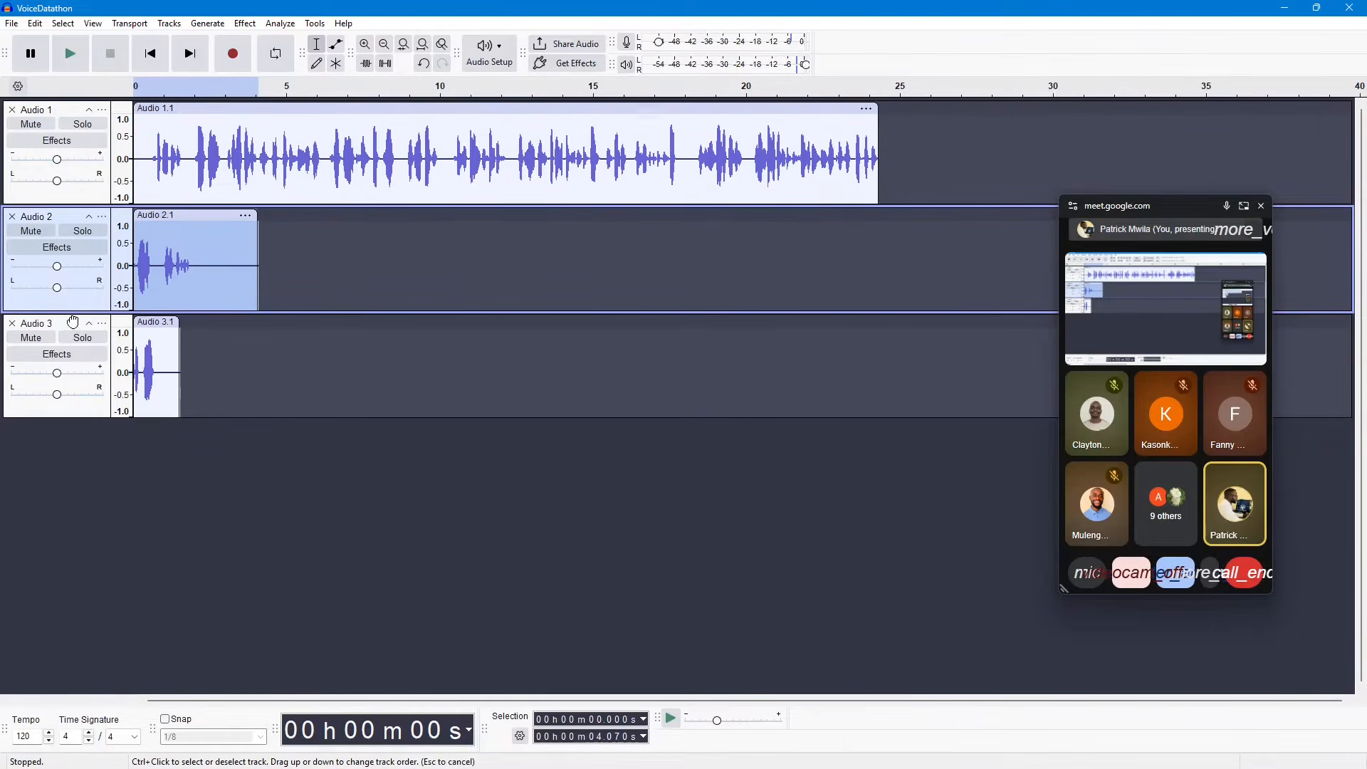
pyautogui.click(76, 329)
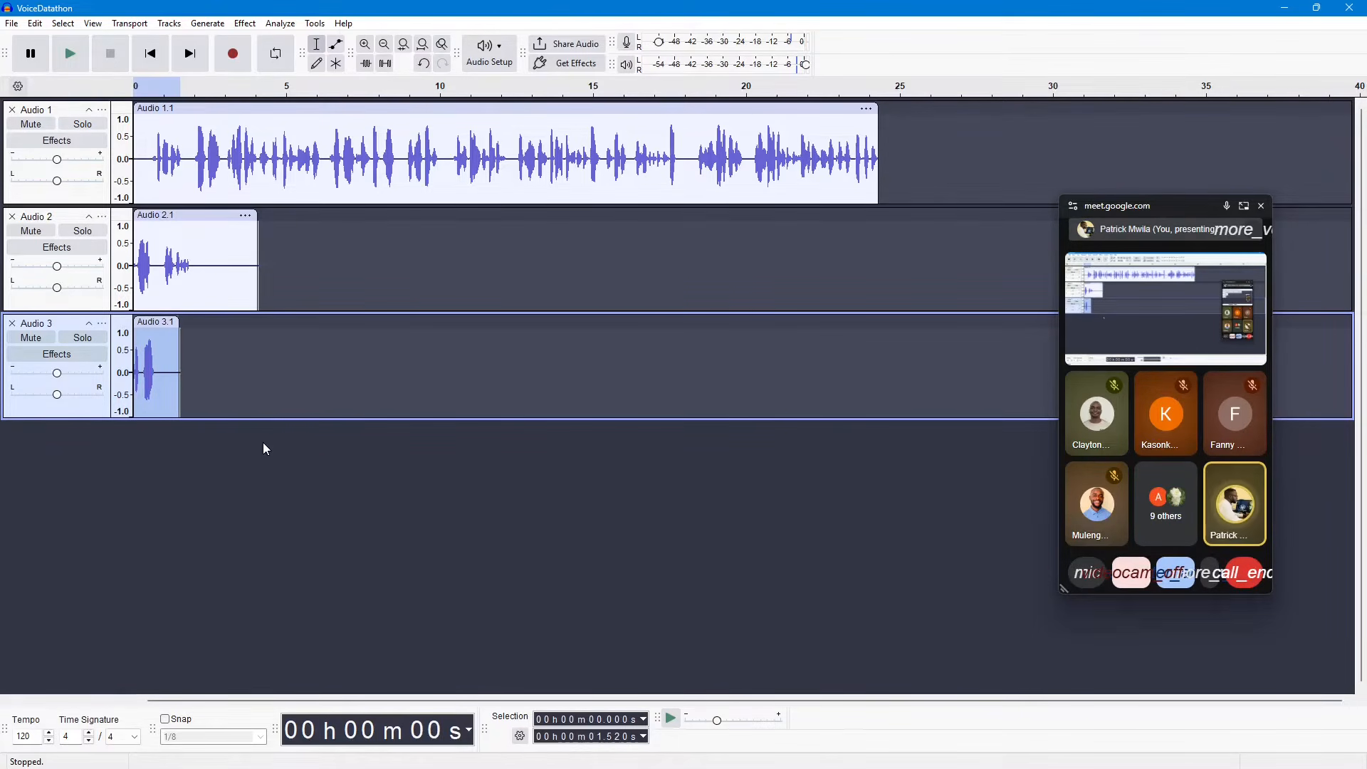
pyautogui.click(53, 114)
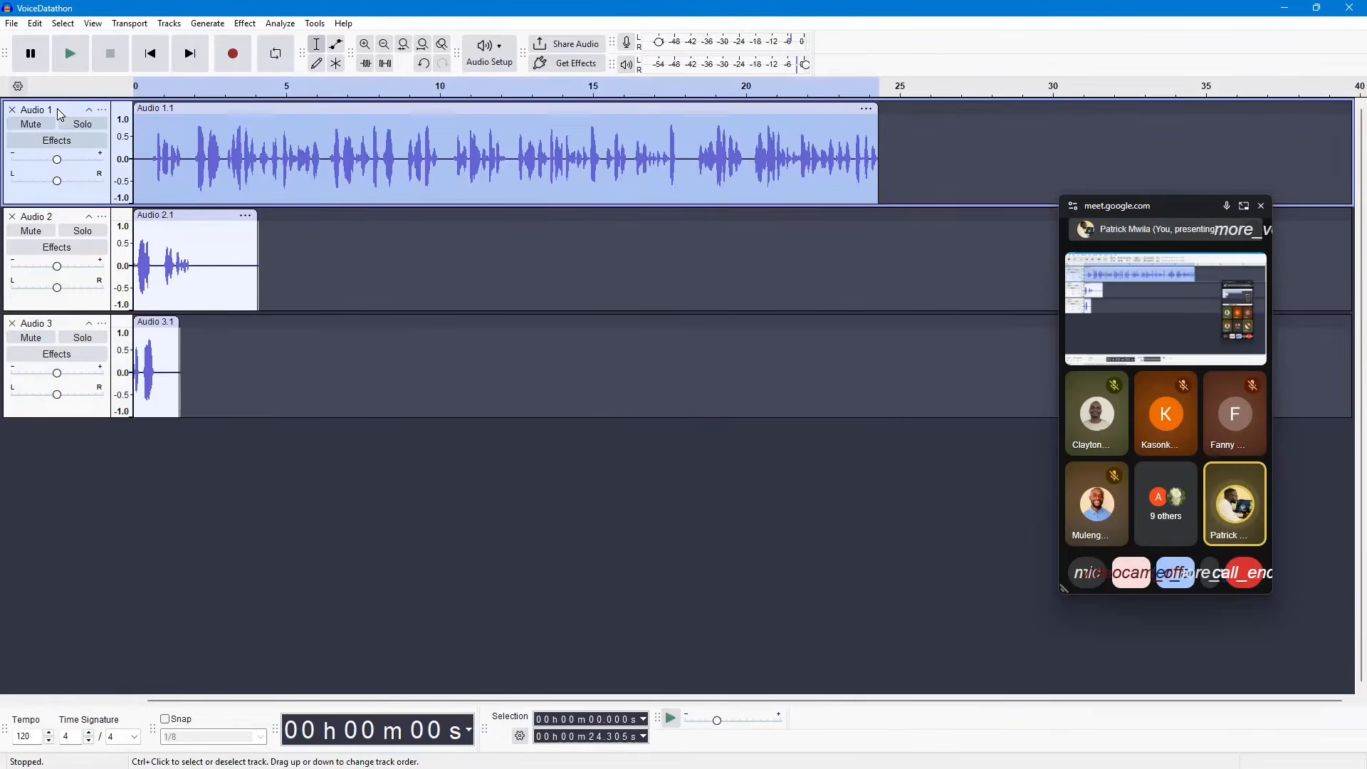
# Step: Rename the Audio 1 track as Sentence_01
pyautogui.click(62, 221)
pyautogui.click(62, 328)
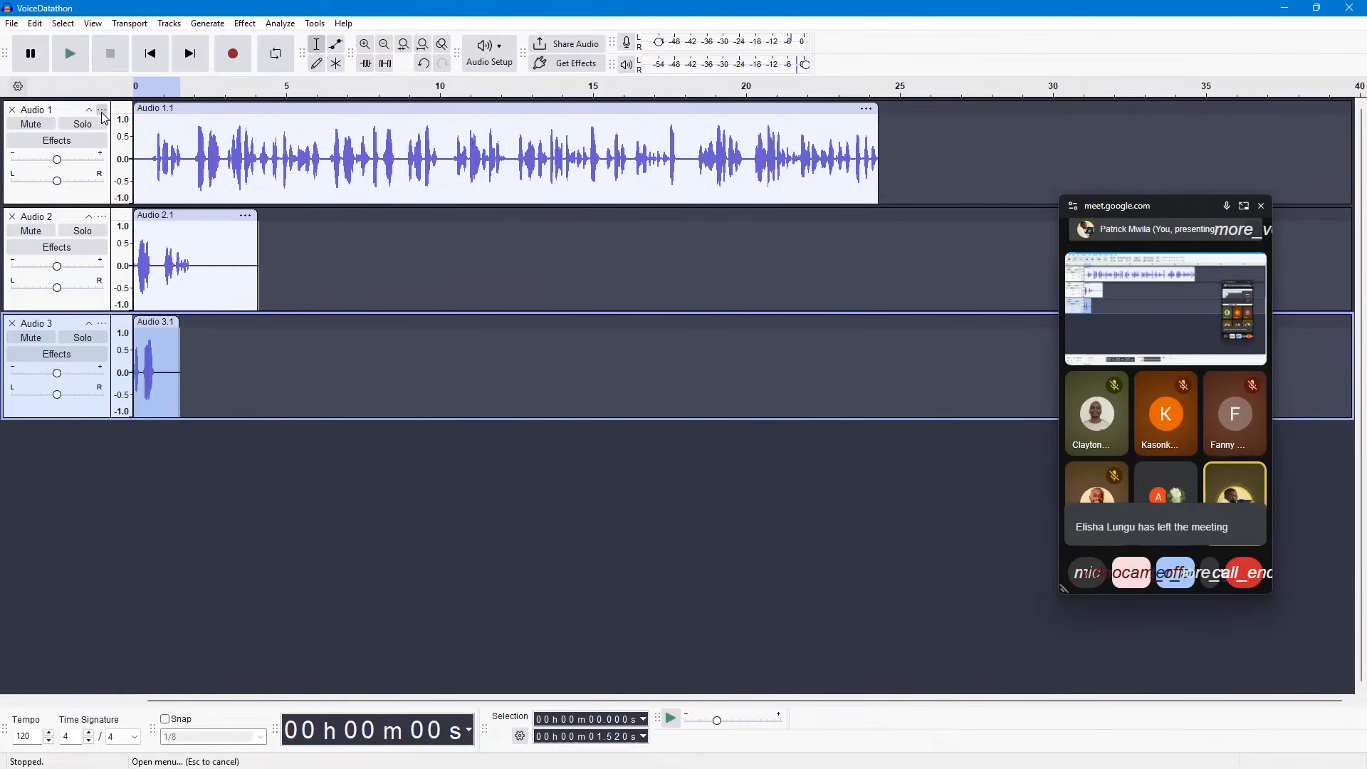
pyautogui.click(102, 112)
pyautogui.click(142, 126)
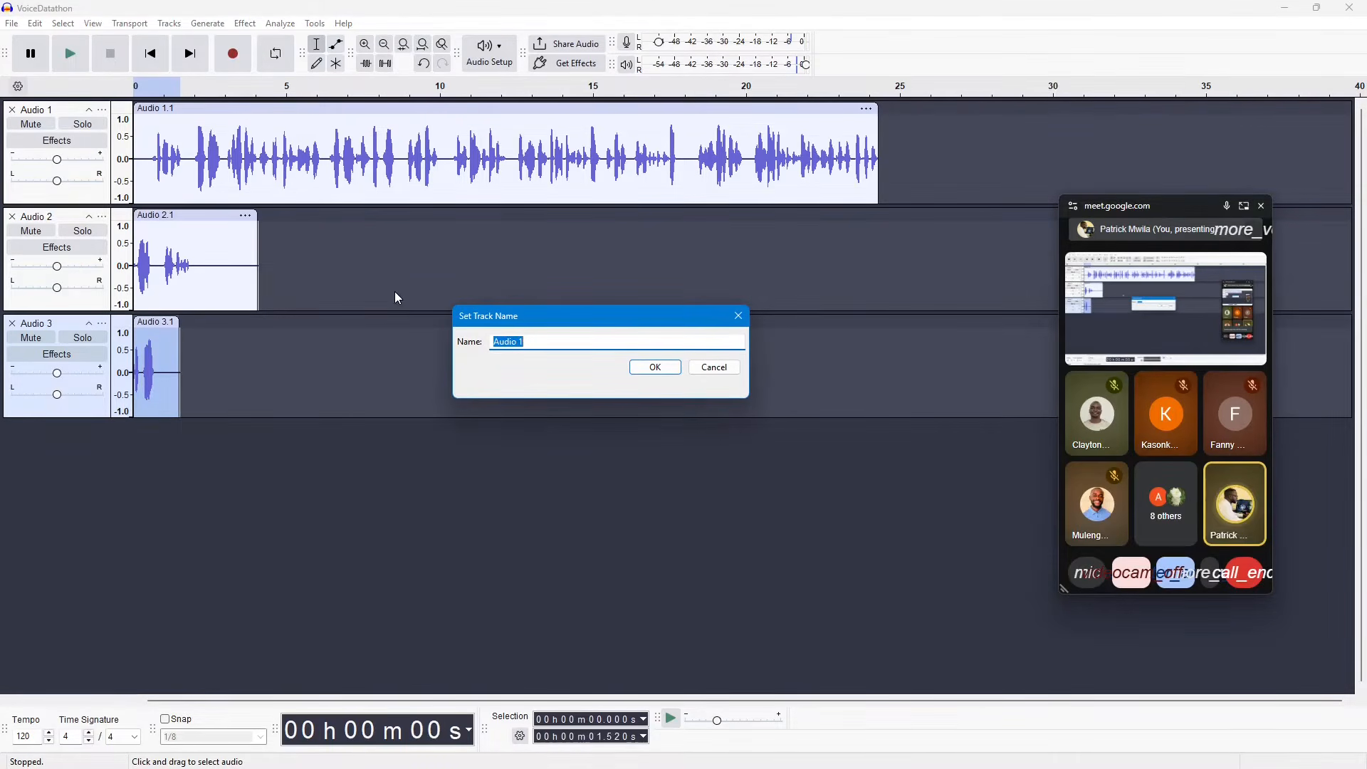
pyautogui.write('sent')
pyautogui.press('BackSpace')
pyautogui.press('BackSpace')
pyautogui.press('BackSpace')
pyautogui.press('BackSpace')
pyautogui.write('S')
pyautogui.press('BackSpace')
pyautogui.write('Sentence_01')
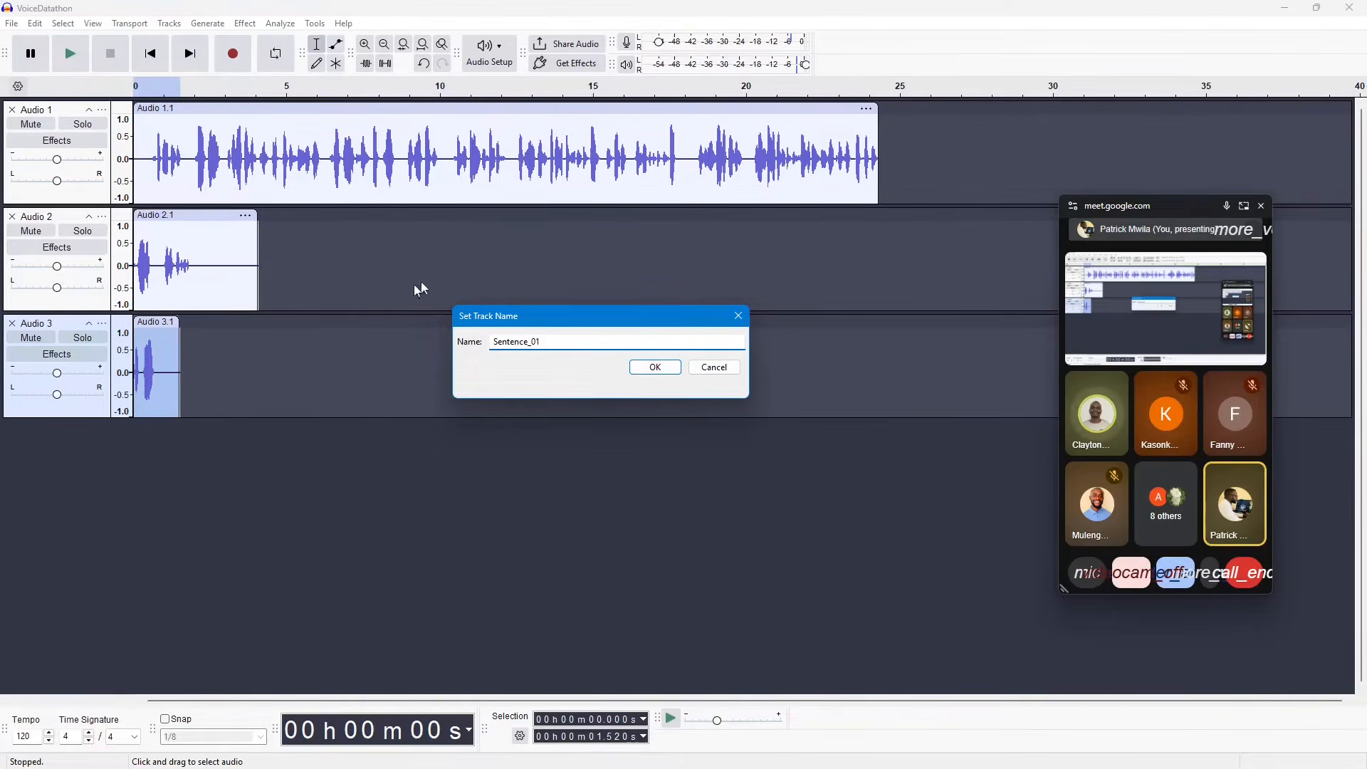
pyautogui.click(660, 368)
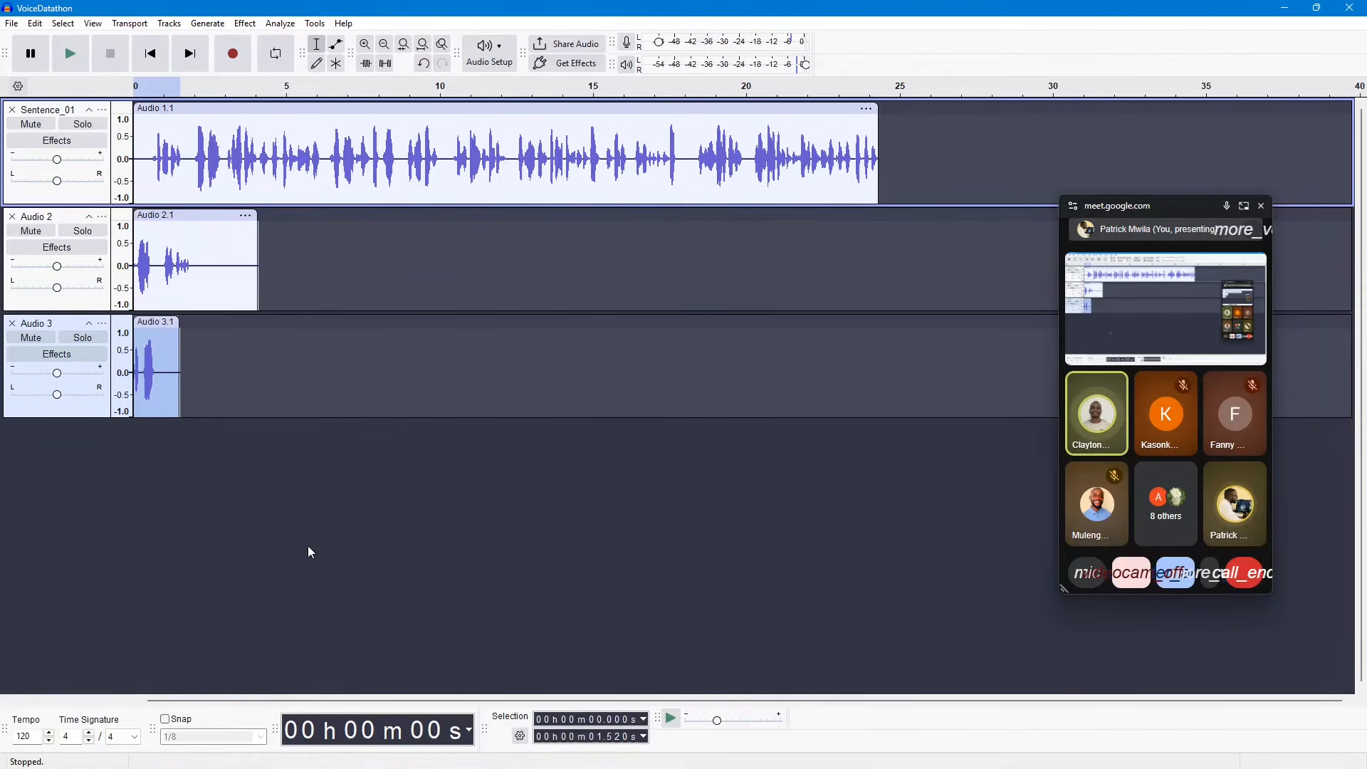
pyautogui.click(103, 111)
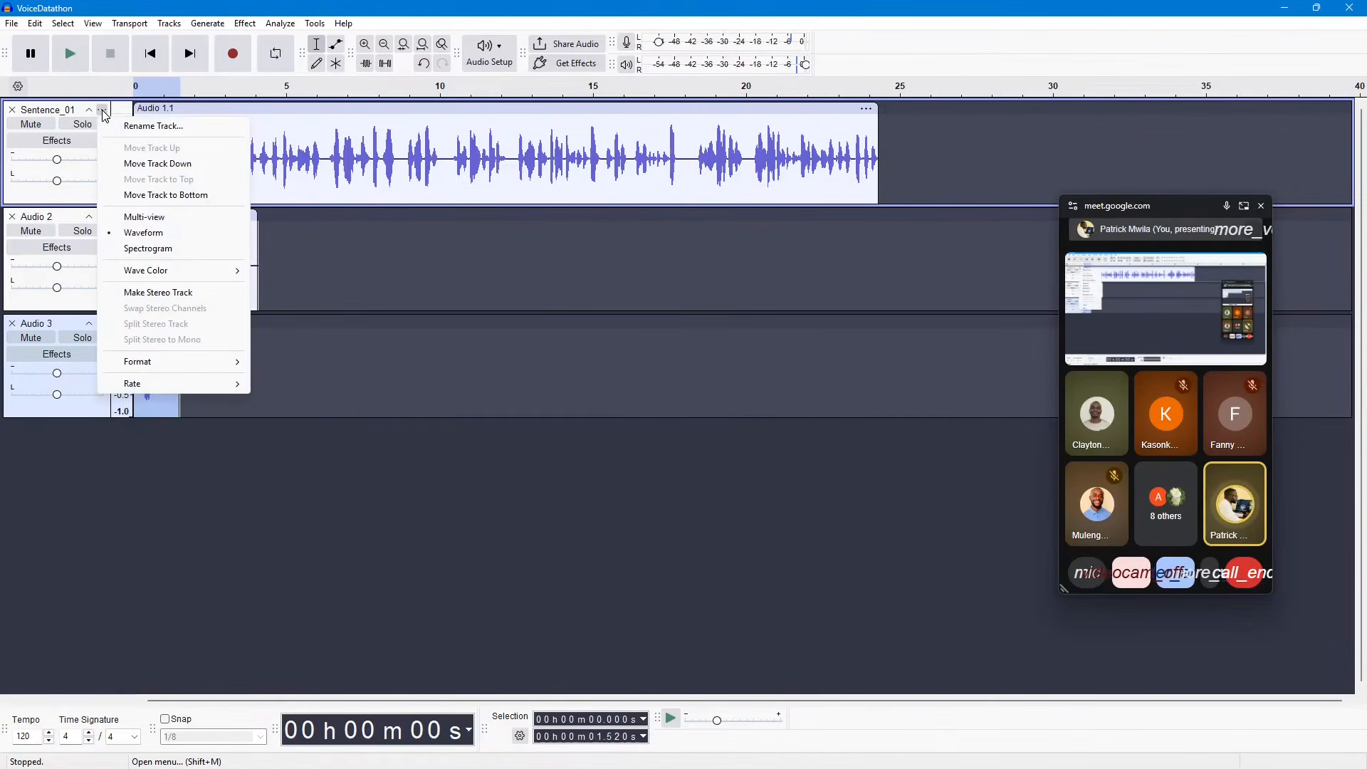
pyautogui.click(146, 126)
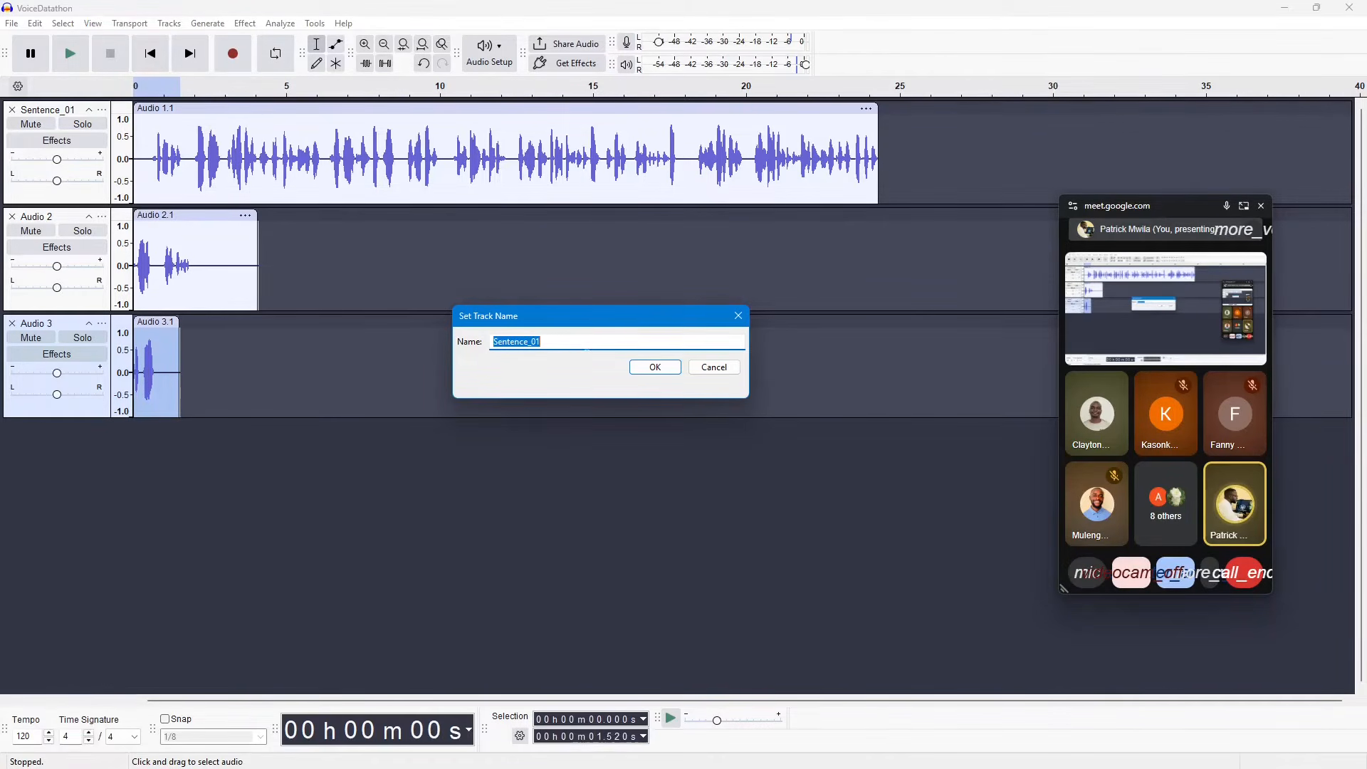
pyautogui.click(745, 321)
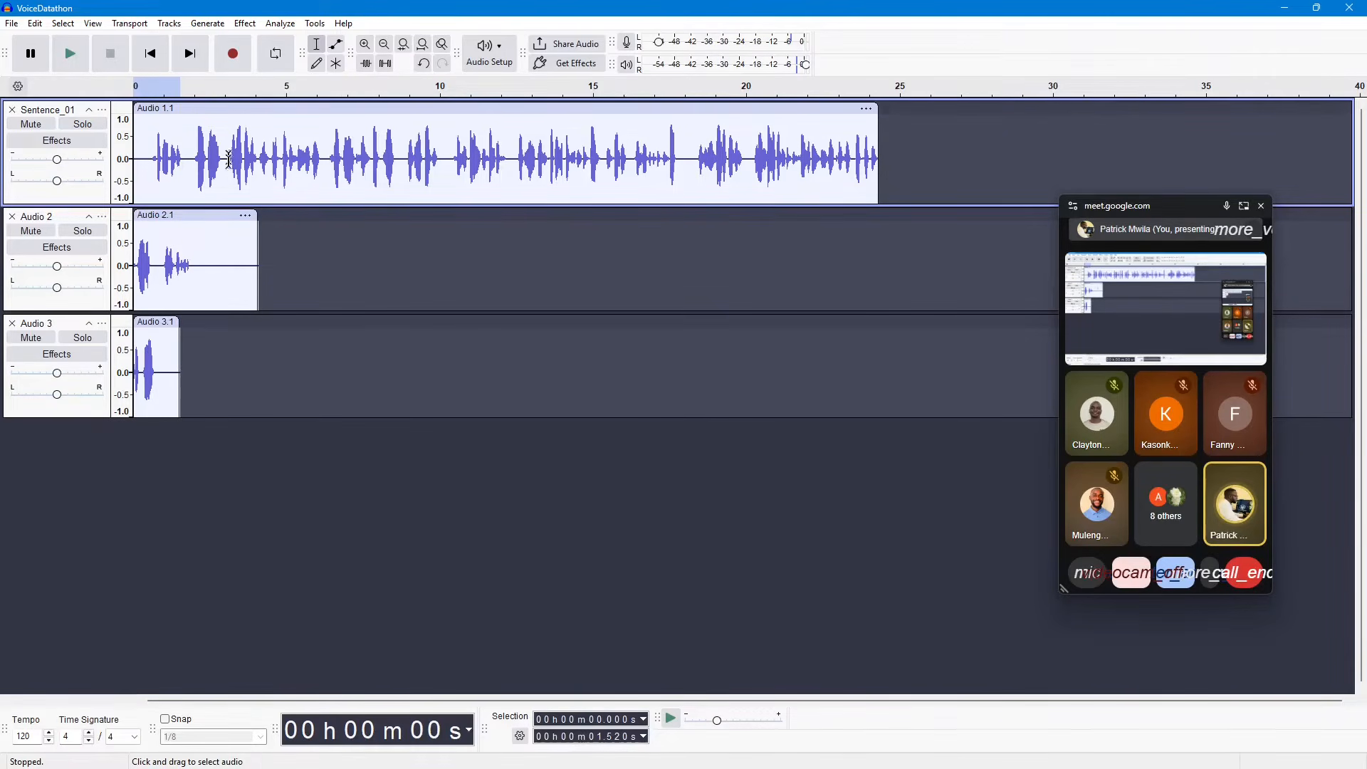
# Step: Mute the Sentence_01, Audio 2 and Audio 3 tracks
pyautogui.click(31, 126)
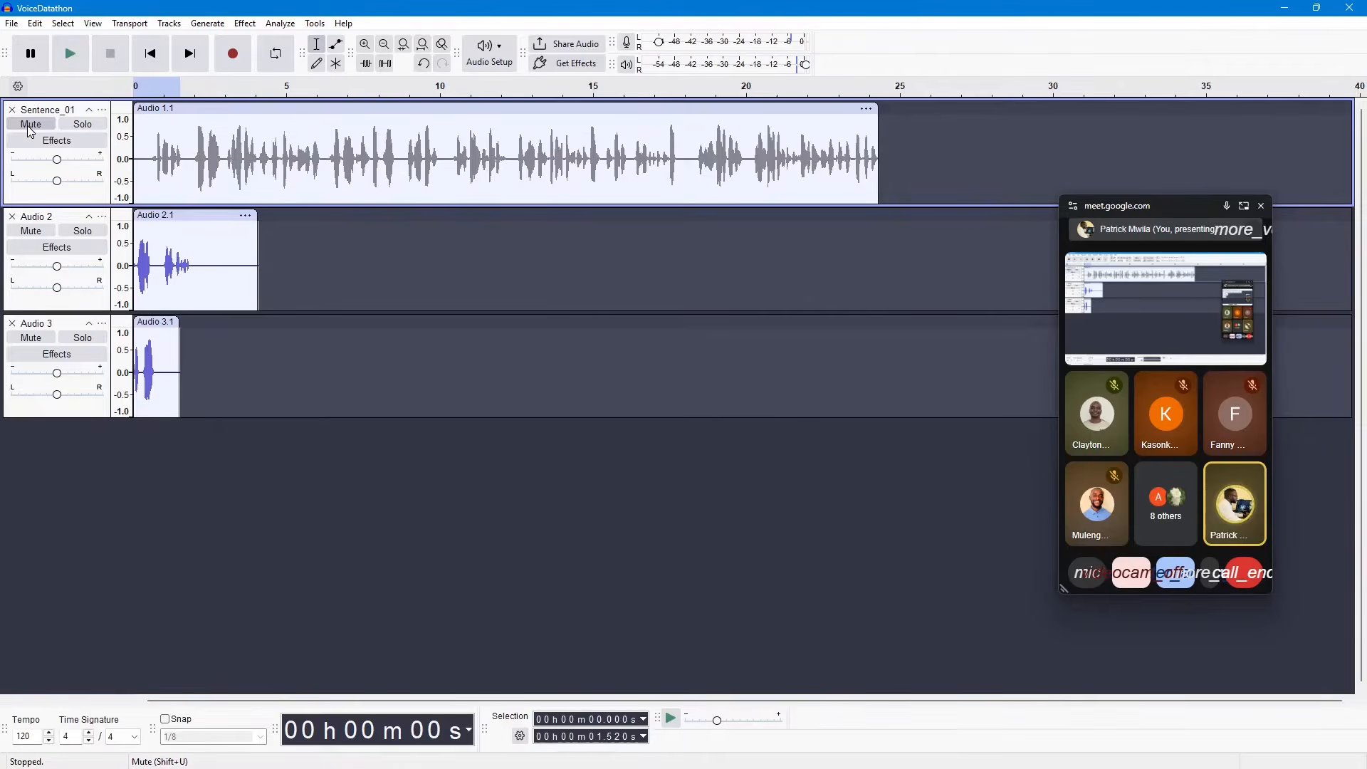
pyautogui.click(31, 230)
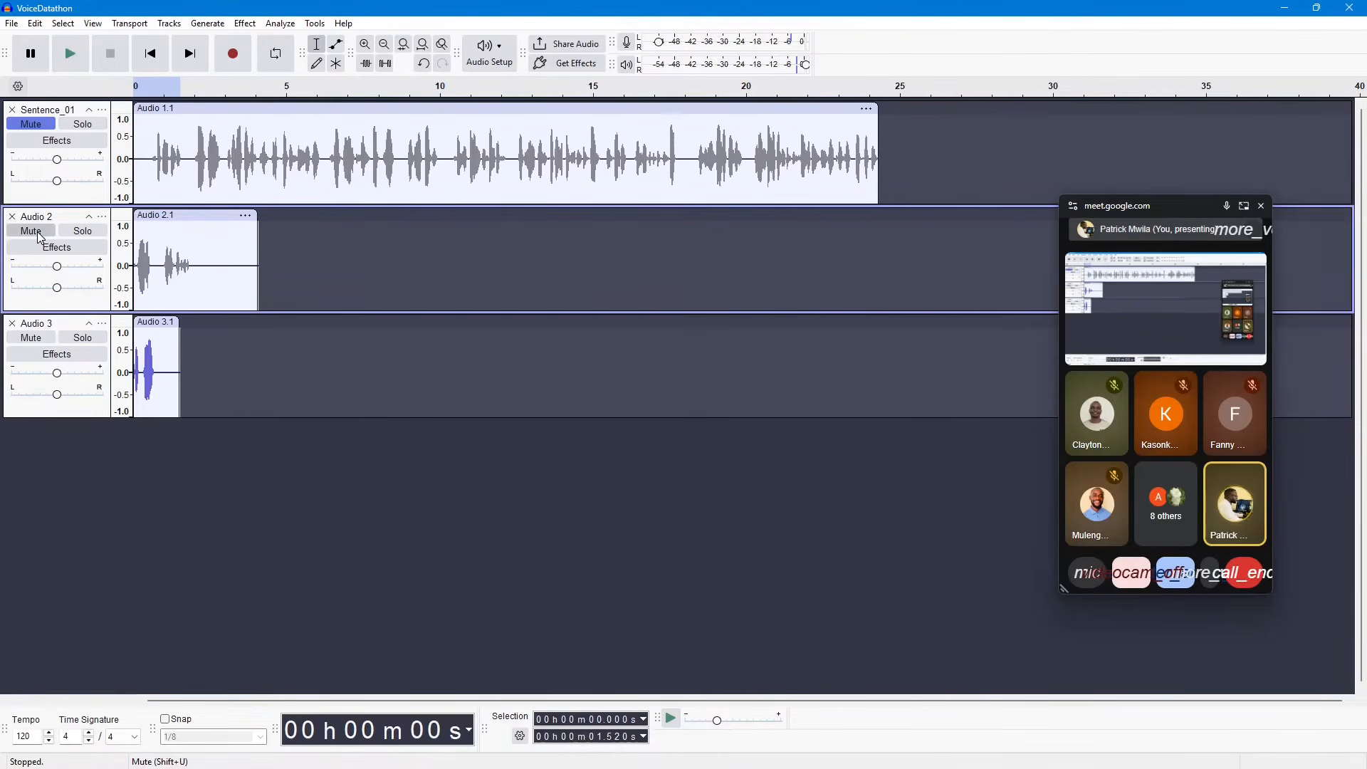
pyautogui.click(35, 336)
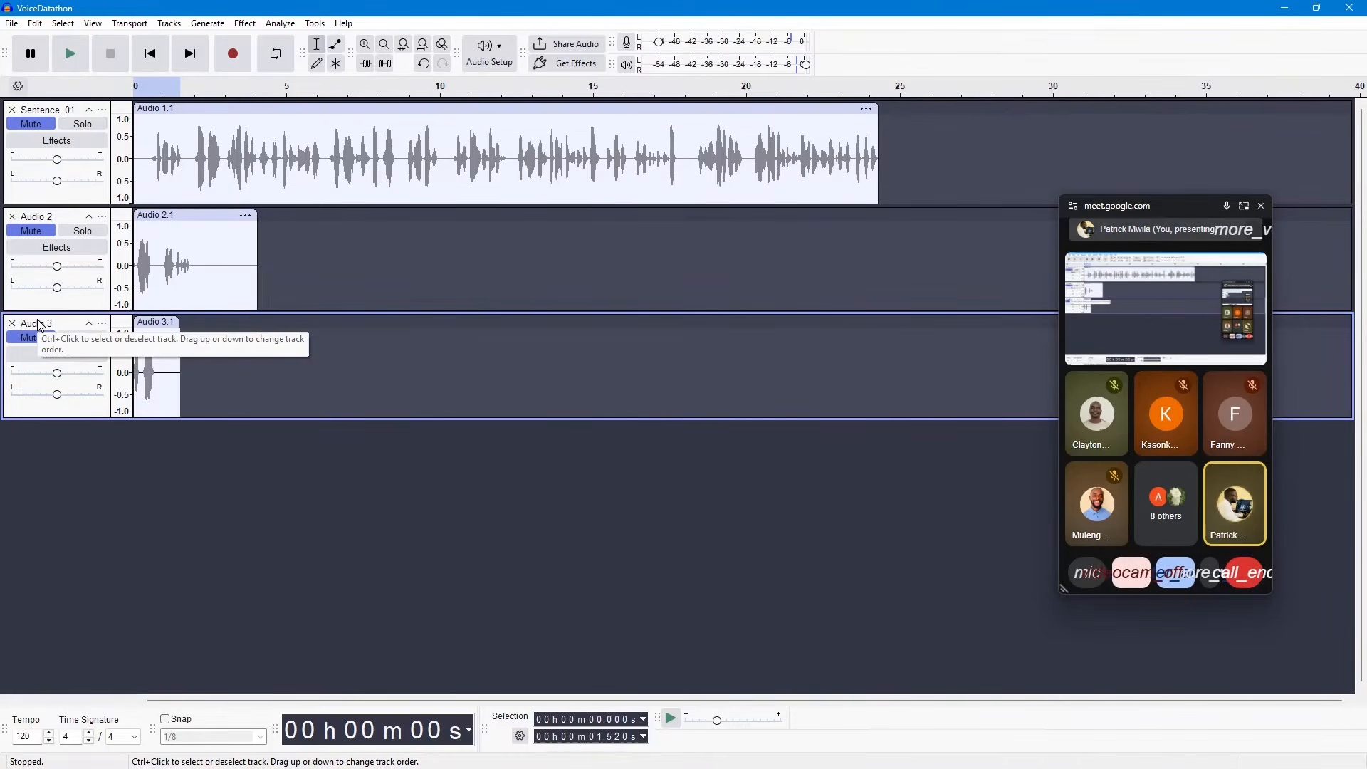
# Step: Record a test clip of about 1.5 seconds on a new track, and undo that recording
pyautogui.press('r')
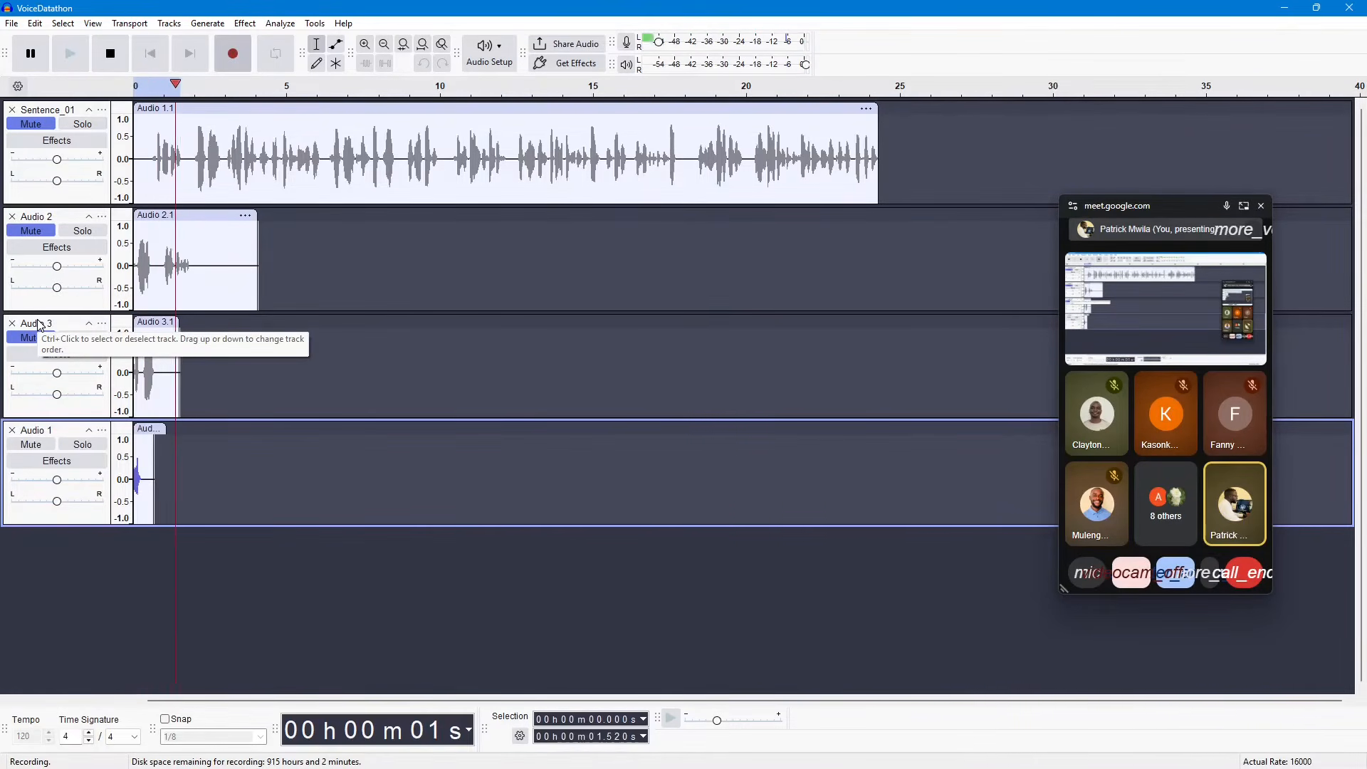
pyautogui.press('space')
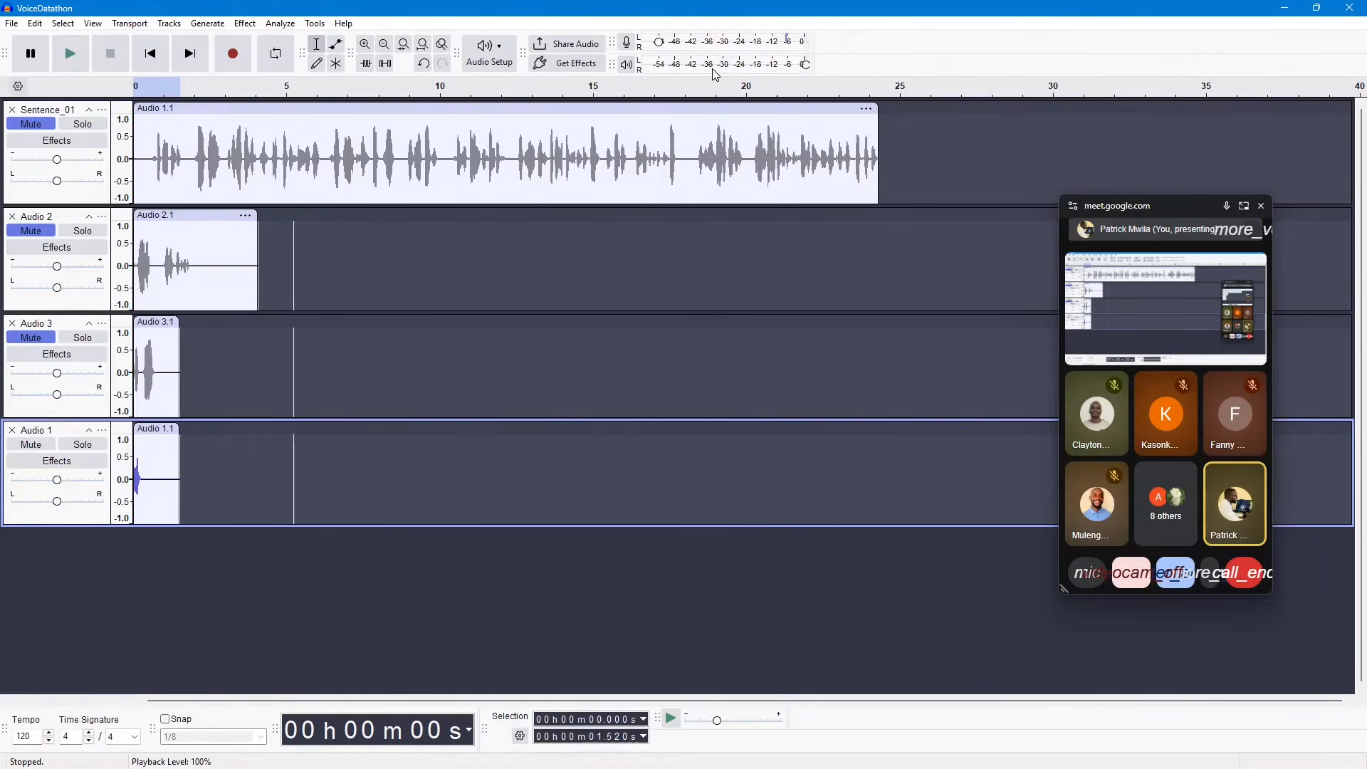
pyautogui.press('Delete')
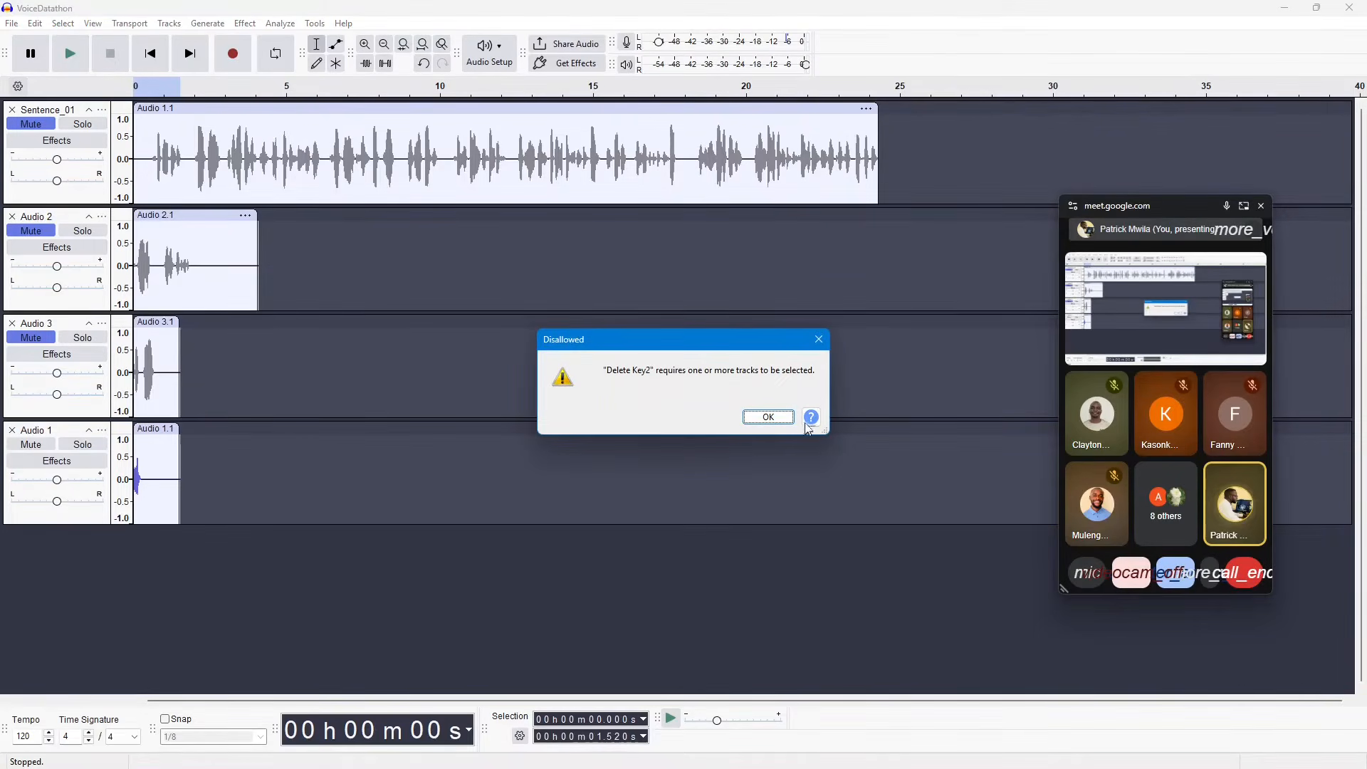
pyautogui.click(816, 338)
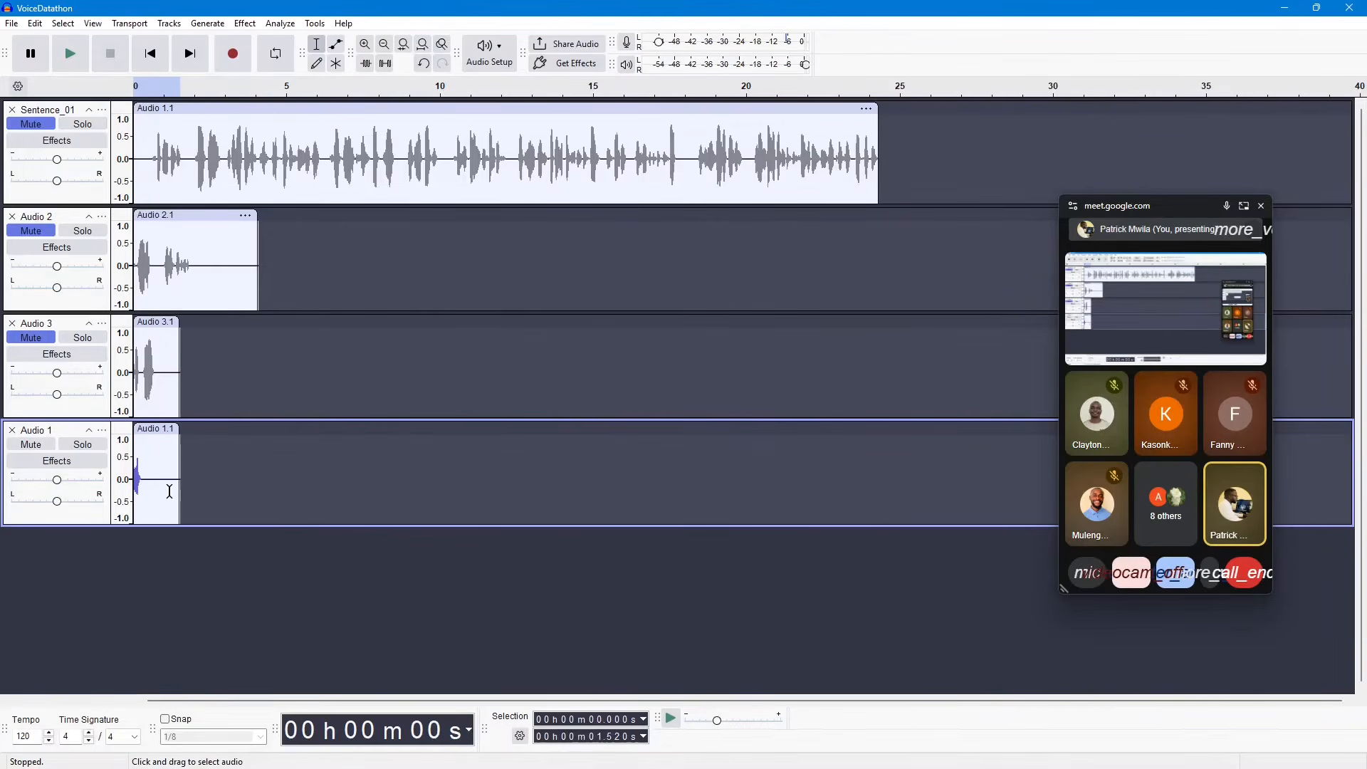
pyautogui.hotkey('ctrl', 'z')
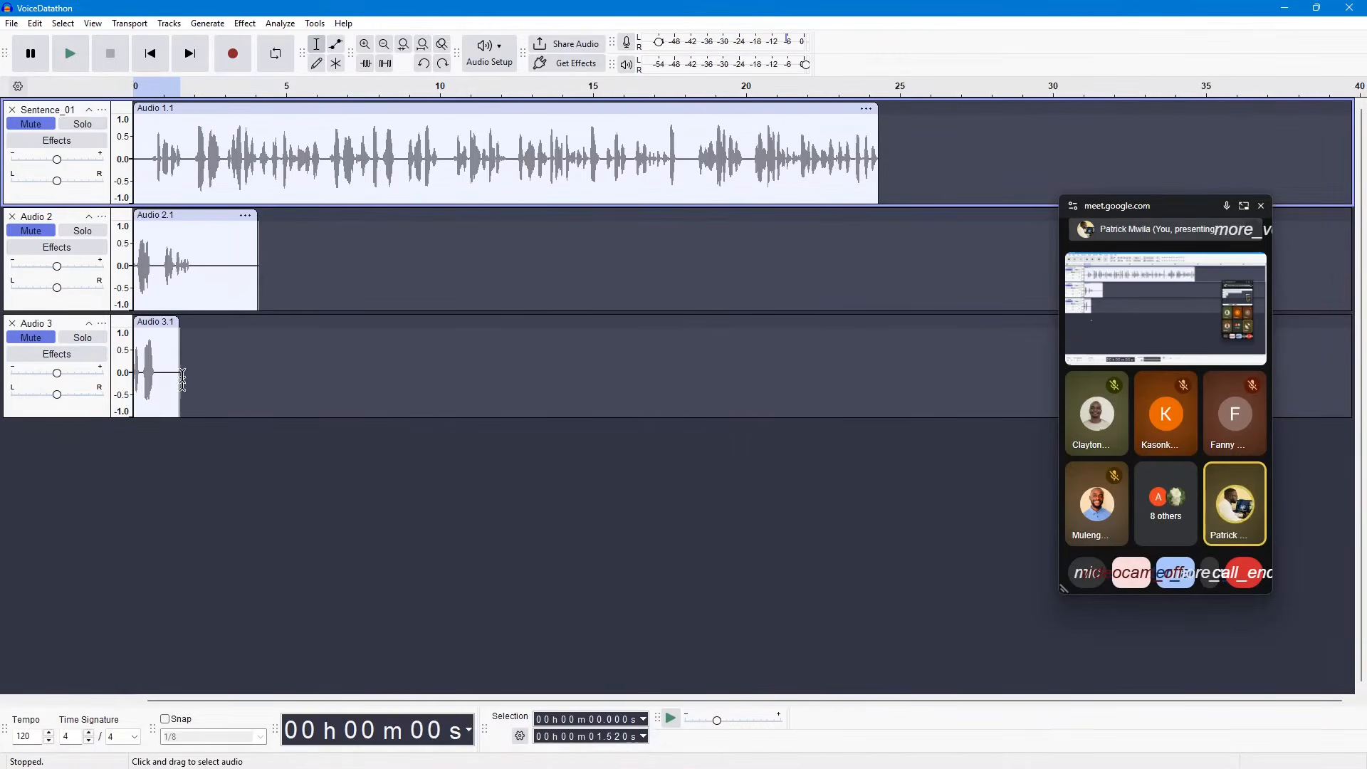
# Step: Clear the time selection and record a voice clip of about 26 seconds on a new track
pyautogui.click(324, 533)
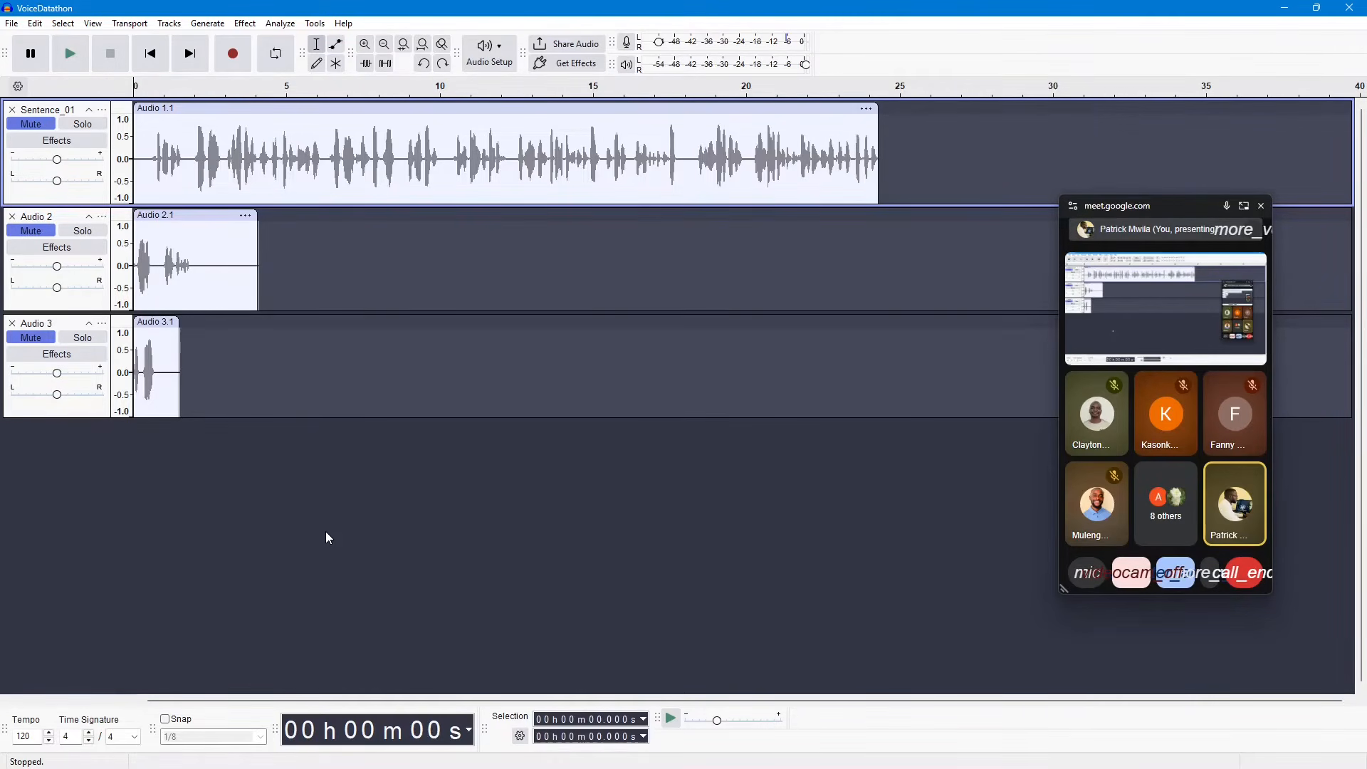
pyautogui.press('r')
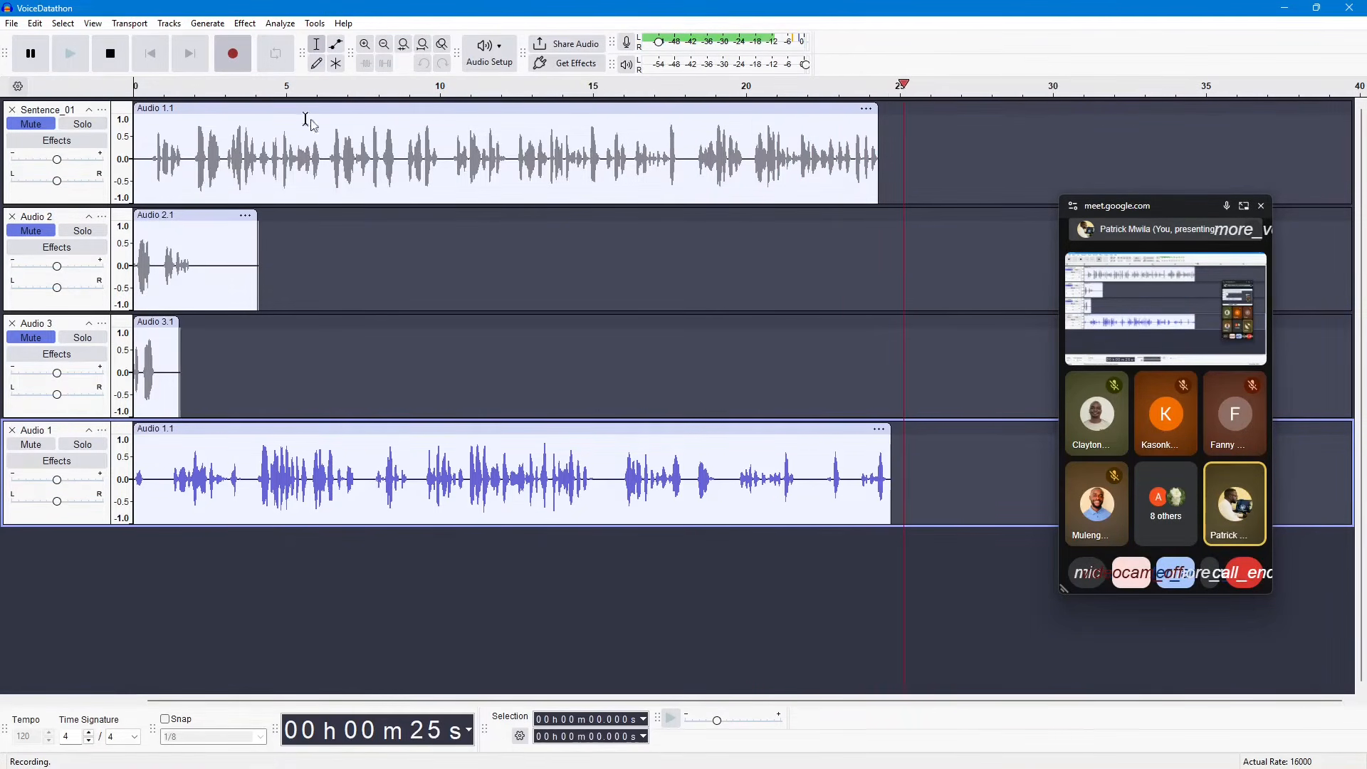
pyautogui.press('space')
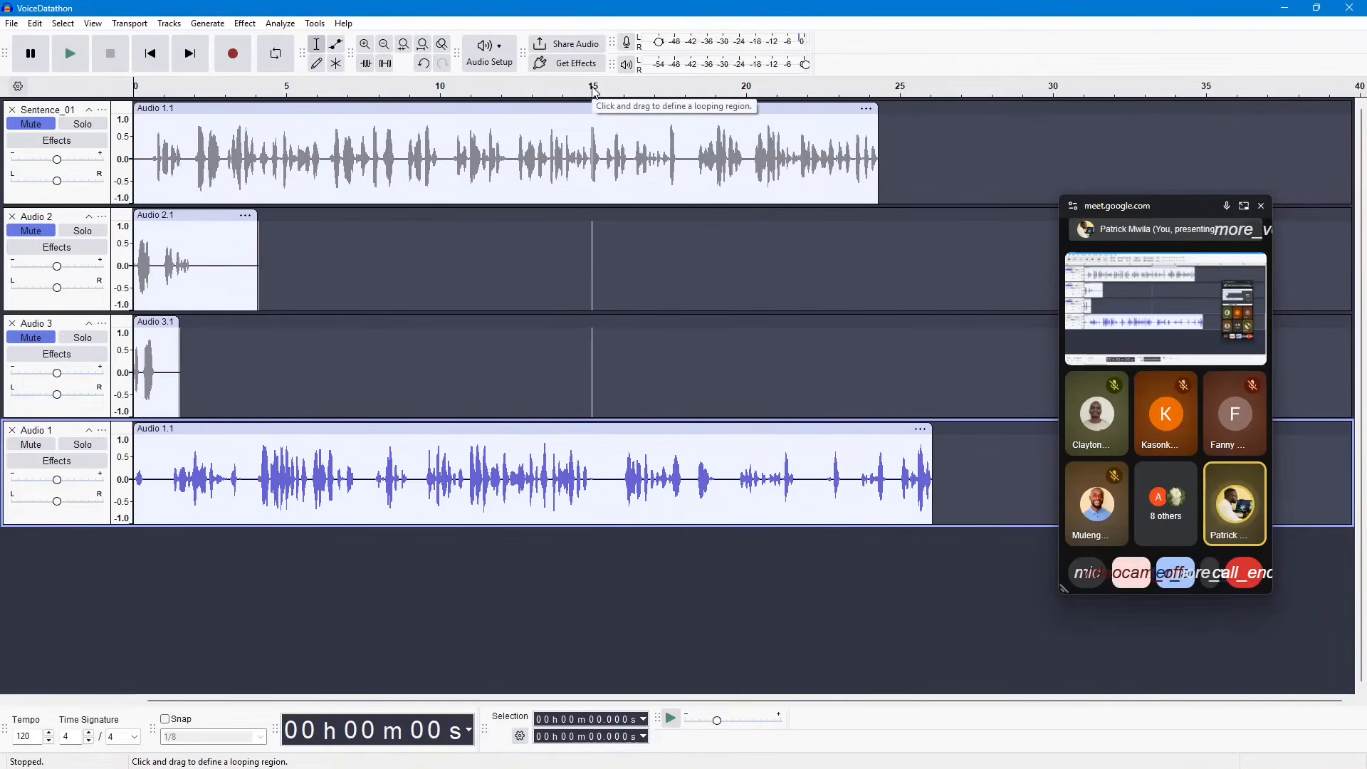
# Step: Delete about the first 15 seconds of the new Audio 1 clip, and play back the start of the remaining audio
pyautogui.click(594, 472)
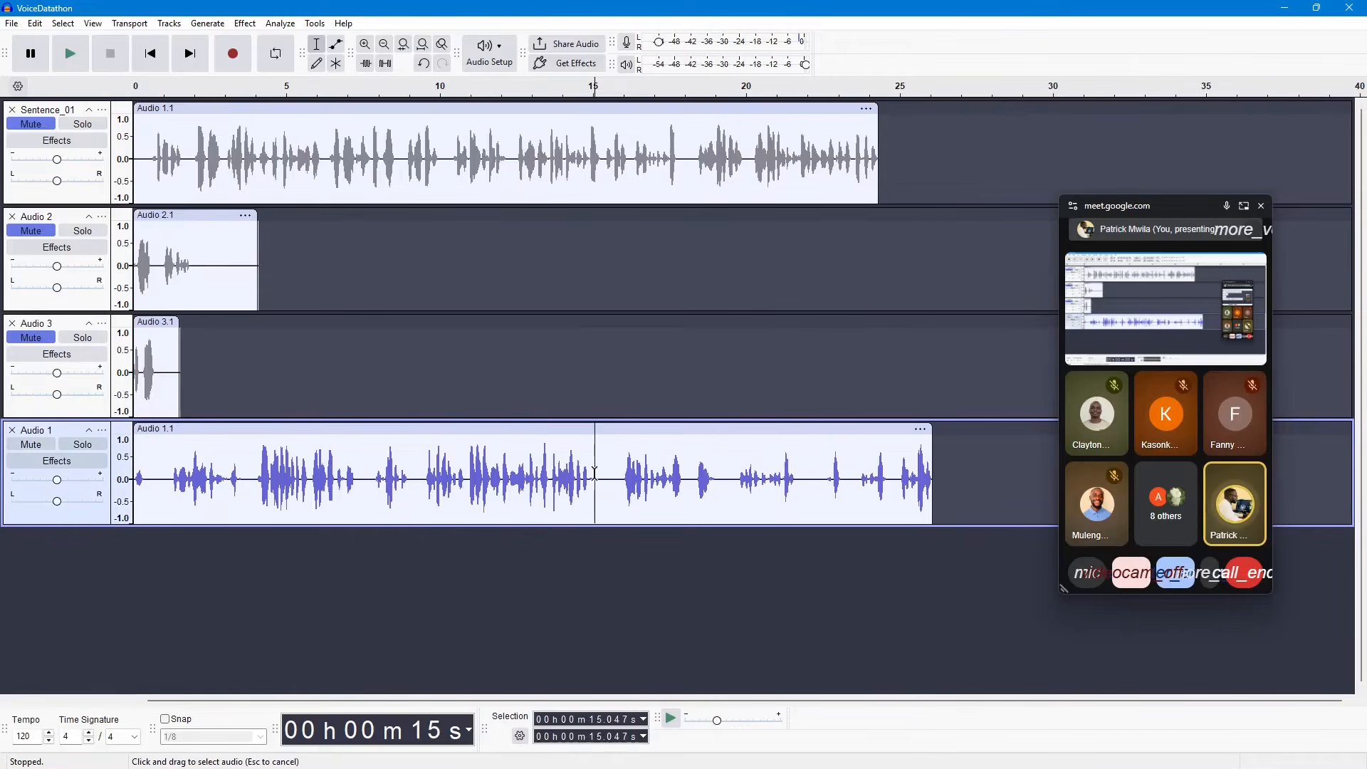
pyautogui.moveTo(594, 473); pyautogui.dragTo(134, 479)
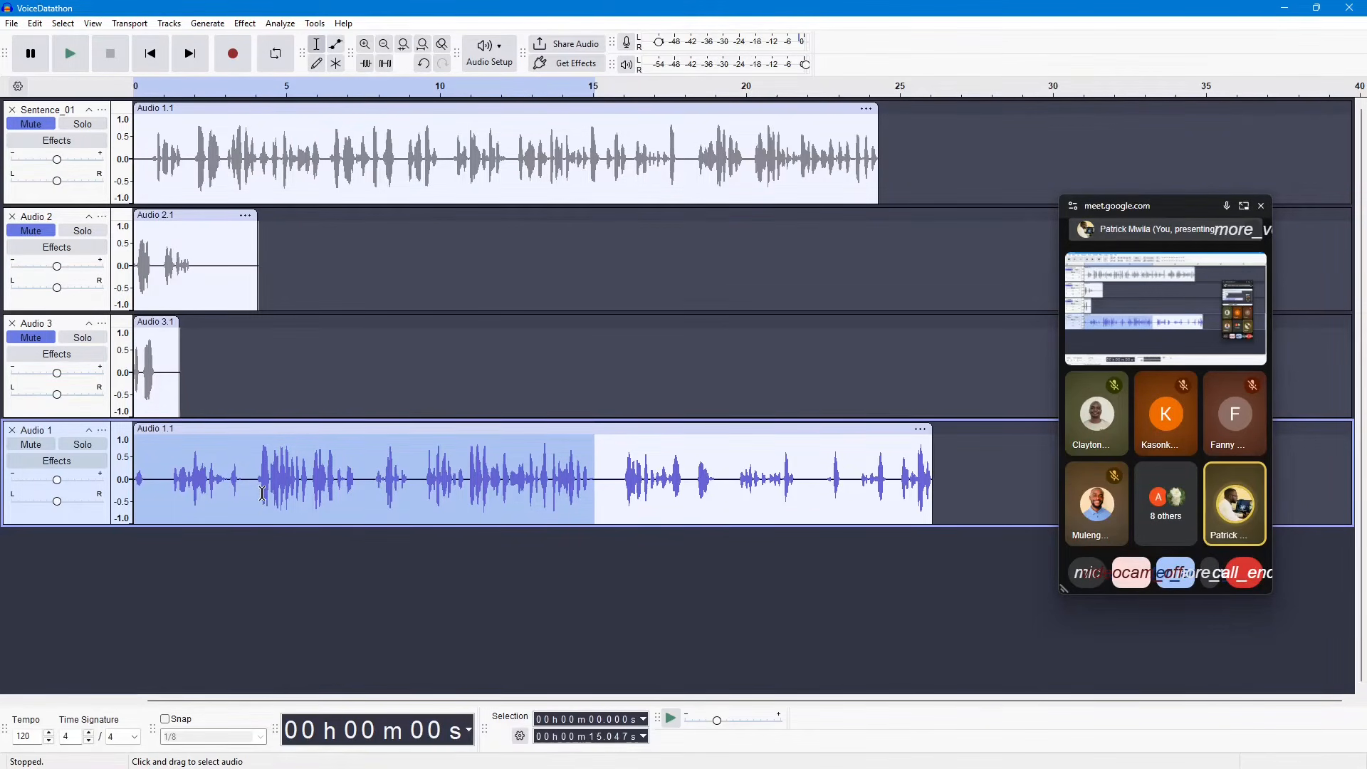
pyautogui.press('Delete')
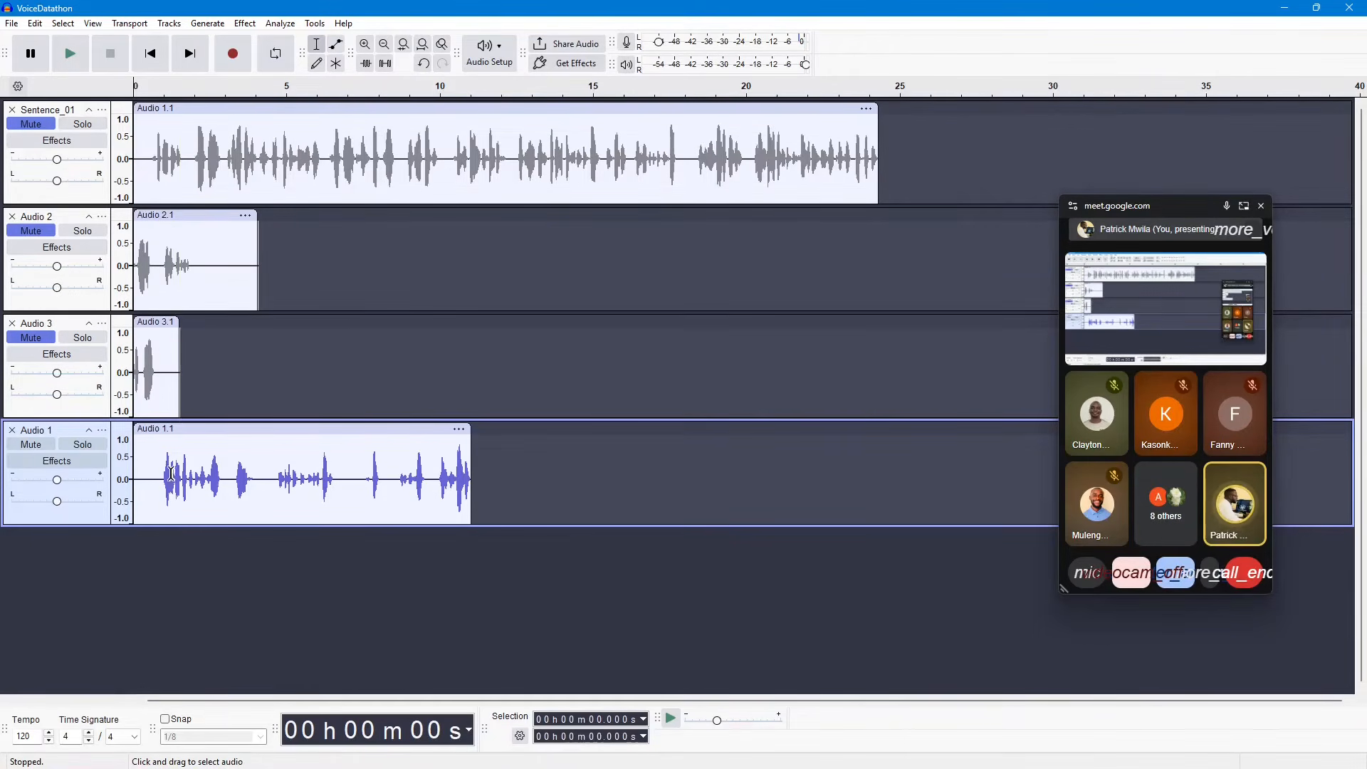
pyautogui.click(73, 61)
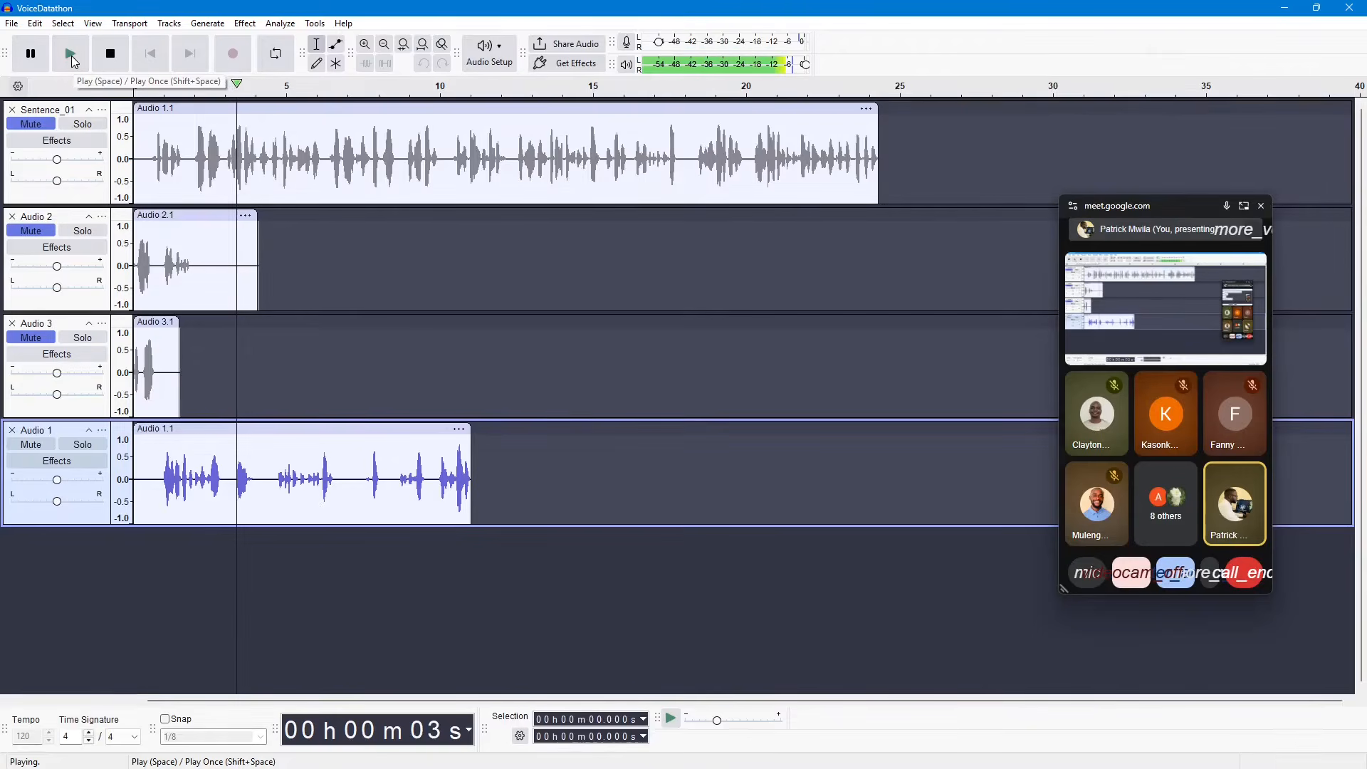
pyautogui.click(74, 61)
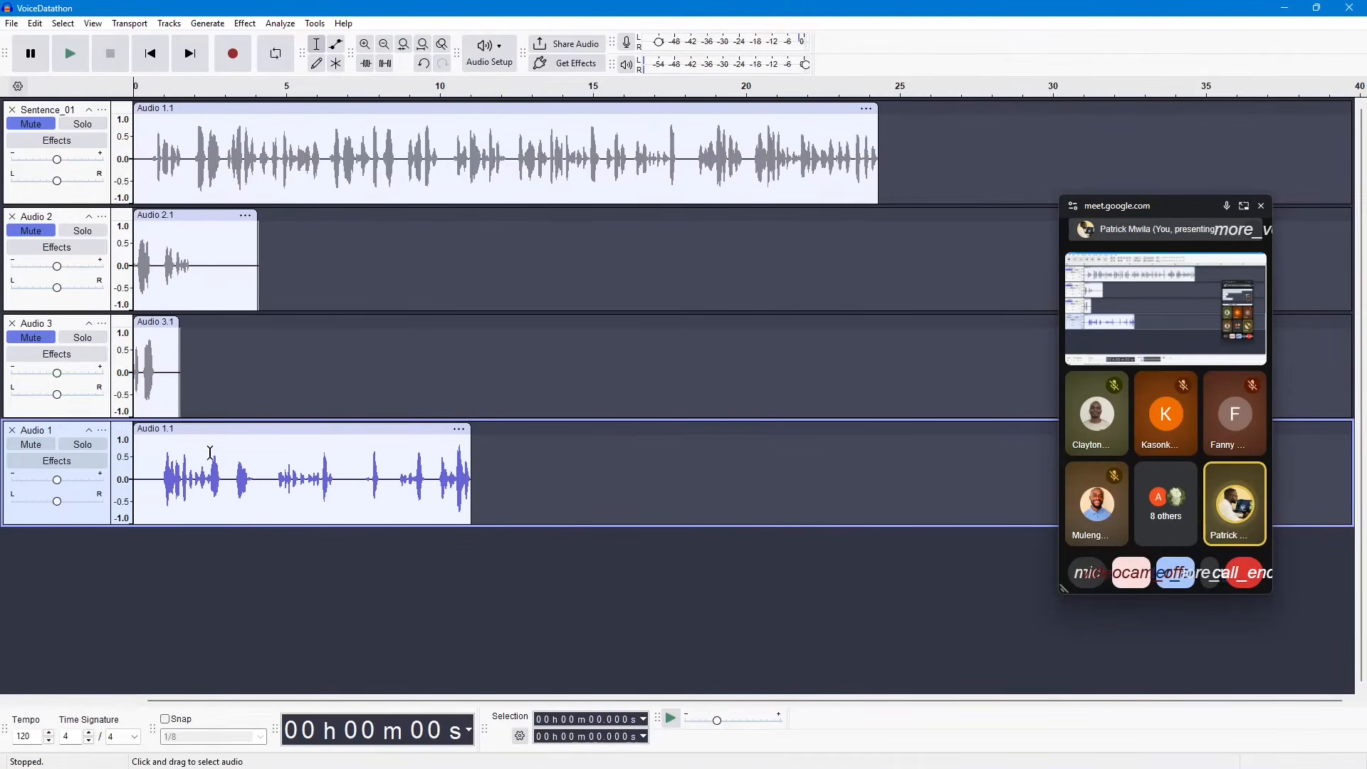
# Step: Select the first burst of speech on the new Audio 1 track, from about 1.0 to 2.8 seconds
pyautogui.click(168, 476)
pyautogui.moveTo(168, 476); pyautogui.dragTo(213, 475)
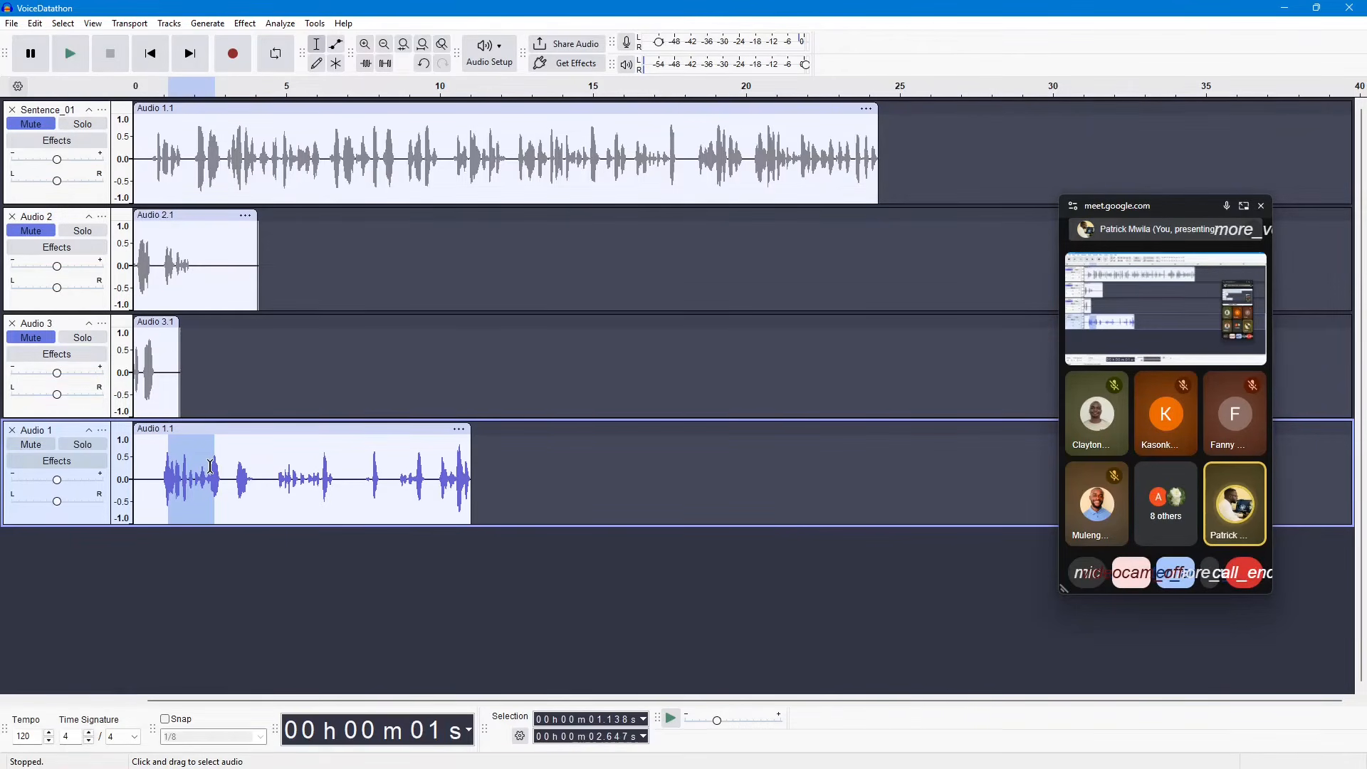
pyautogui.click(220, 571)
pyautogui.moveTo(218, 478); pyautogui.dragTo(164, 477)
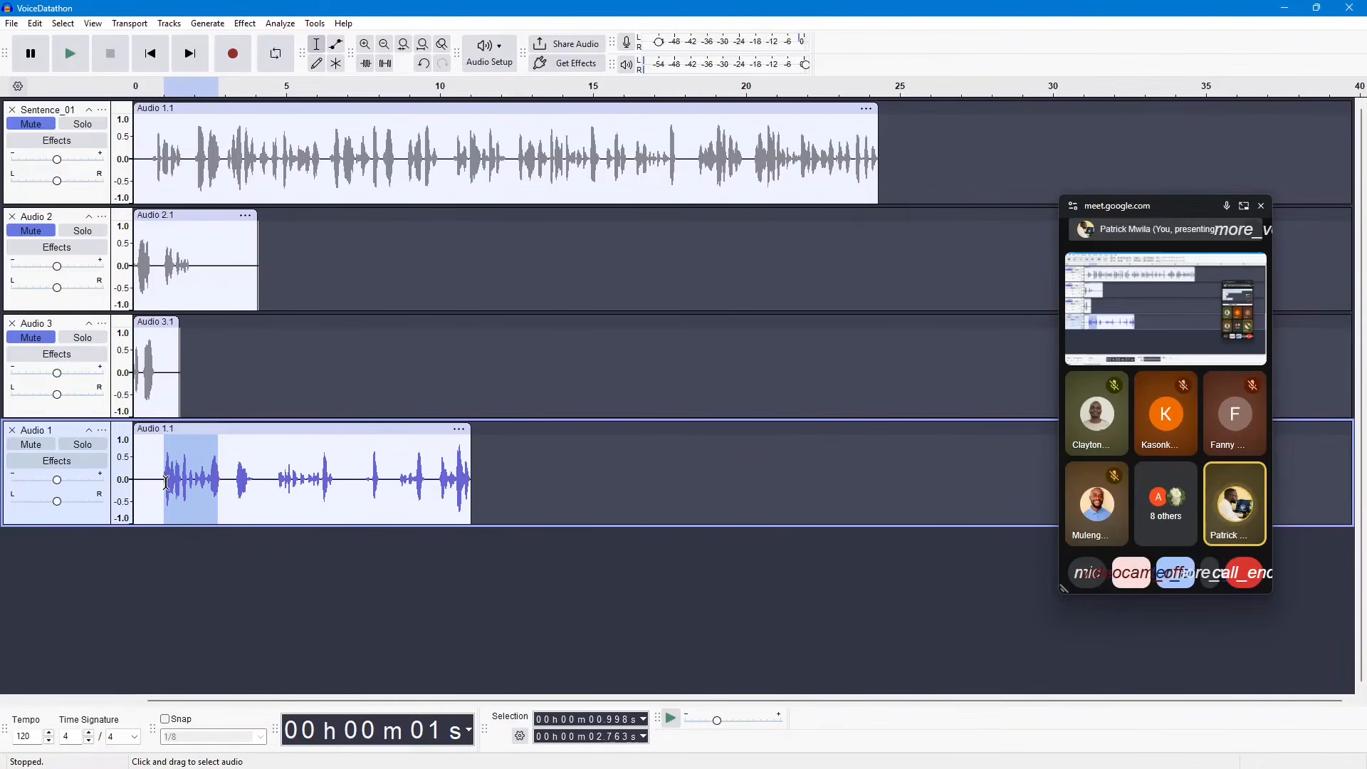
# Step: Open the Noise Reduction effect for the selected speech, set Noise to Residue, and close it without applying
pyautogui.click(245, 23)
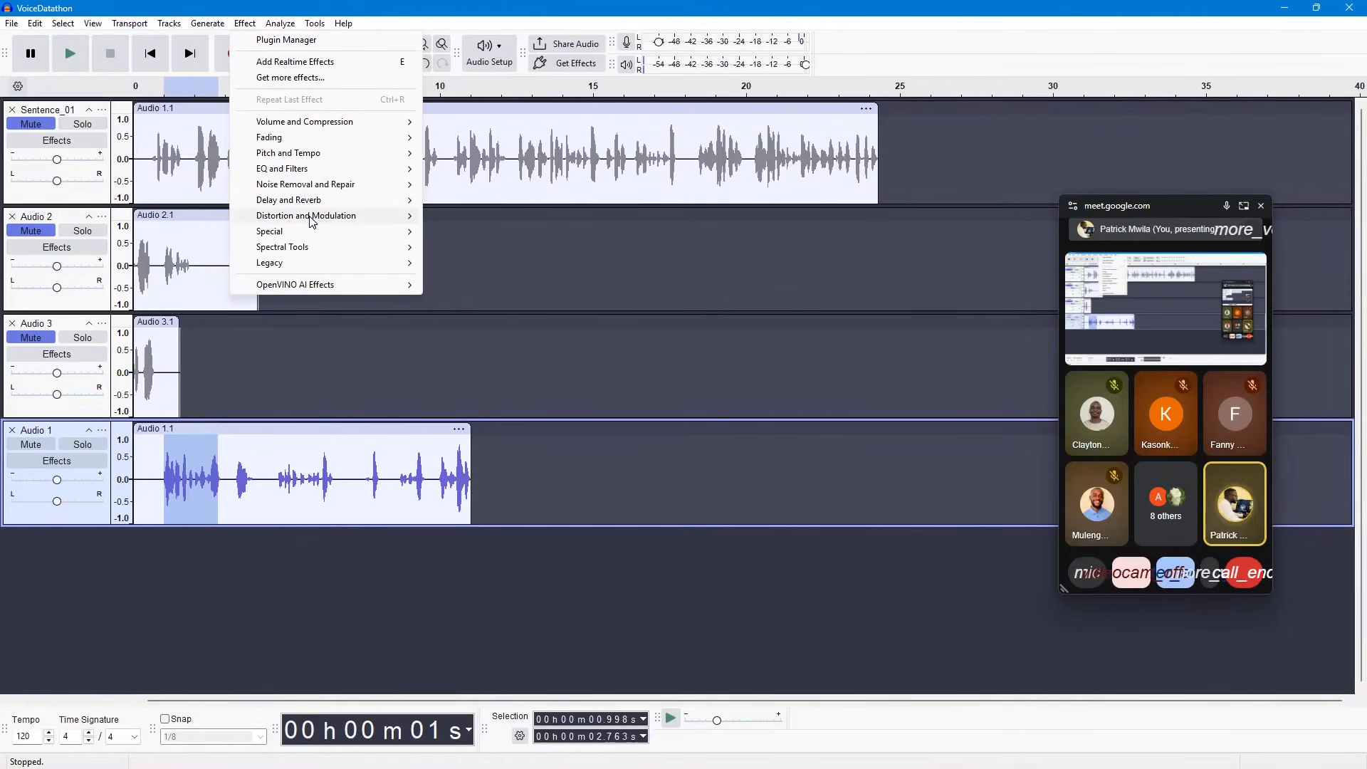
pyautogui.moveTo(311, 222)
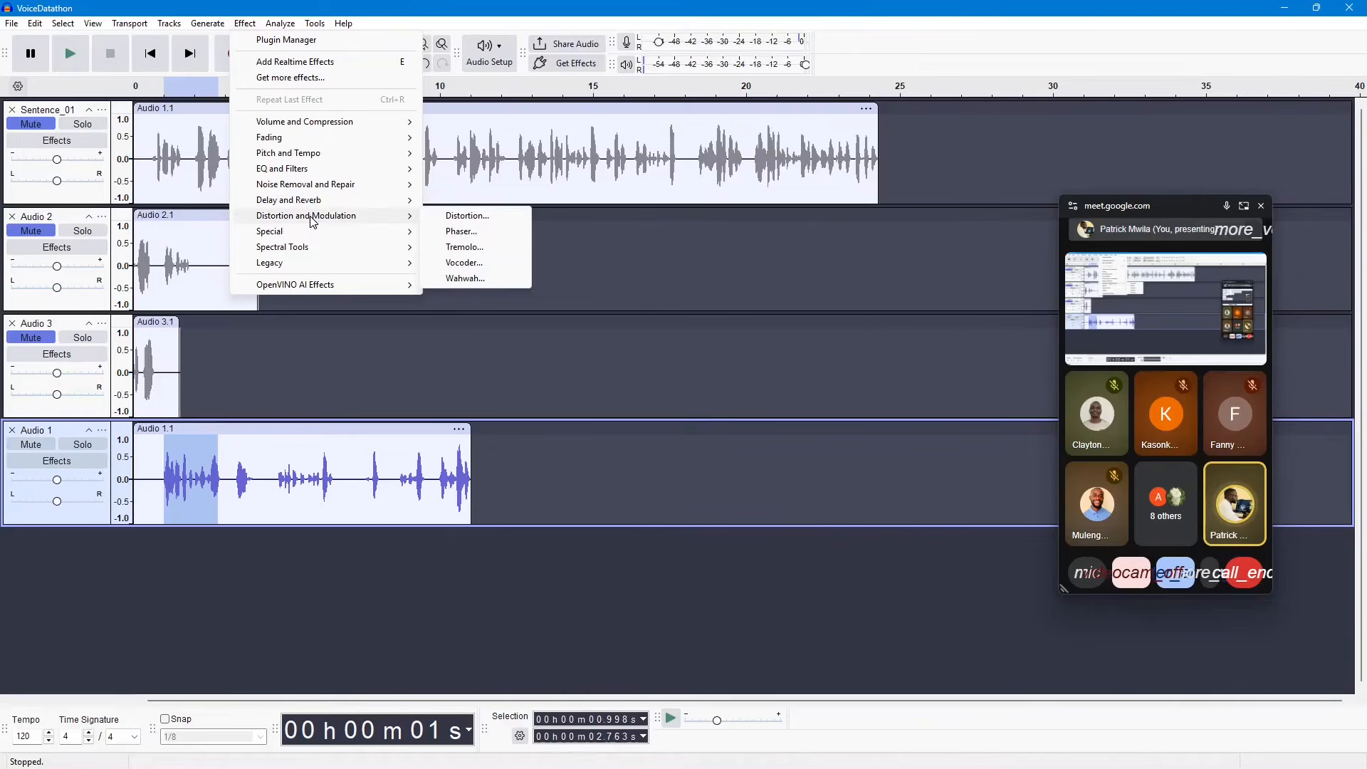
pyautogui.moveTo(319, 191)
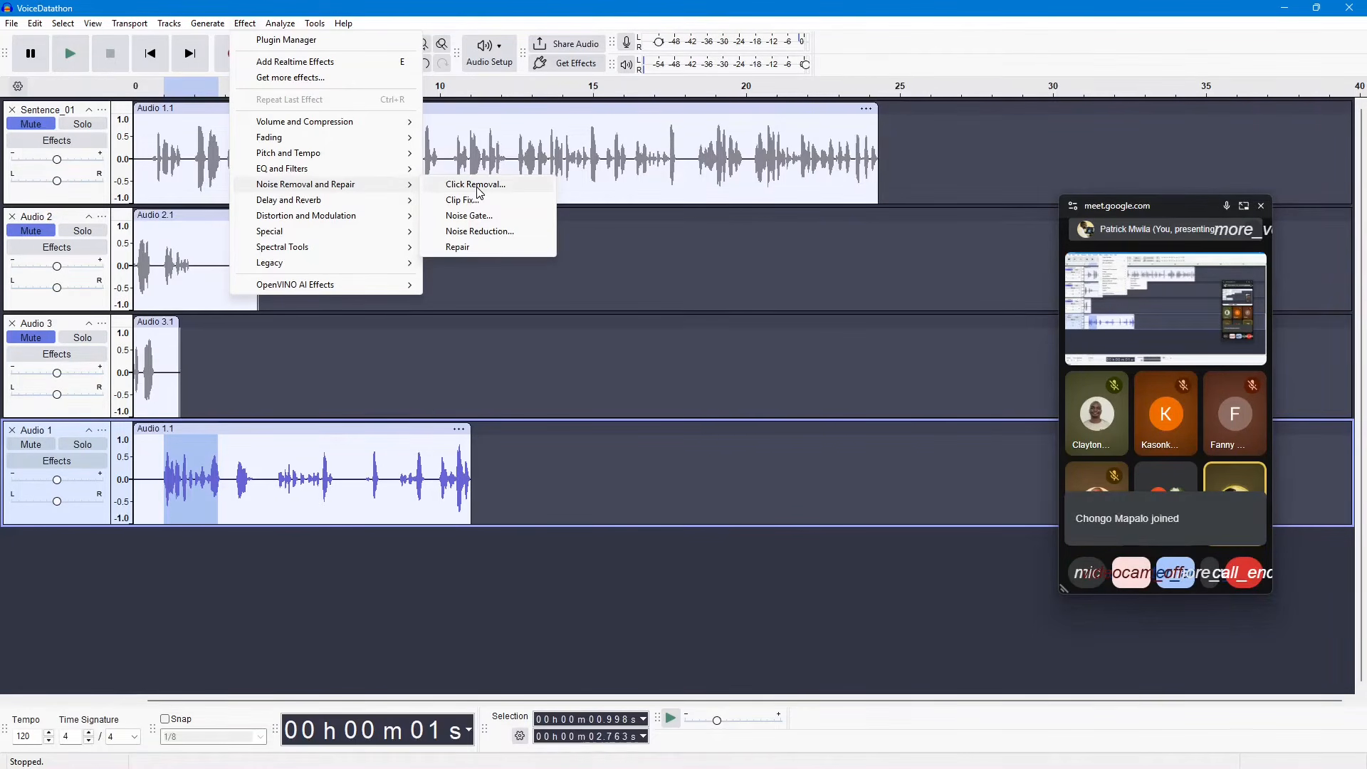
pyautogui.click(480, 232)
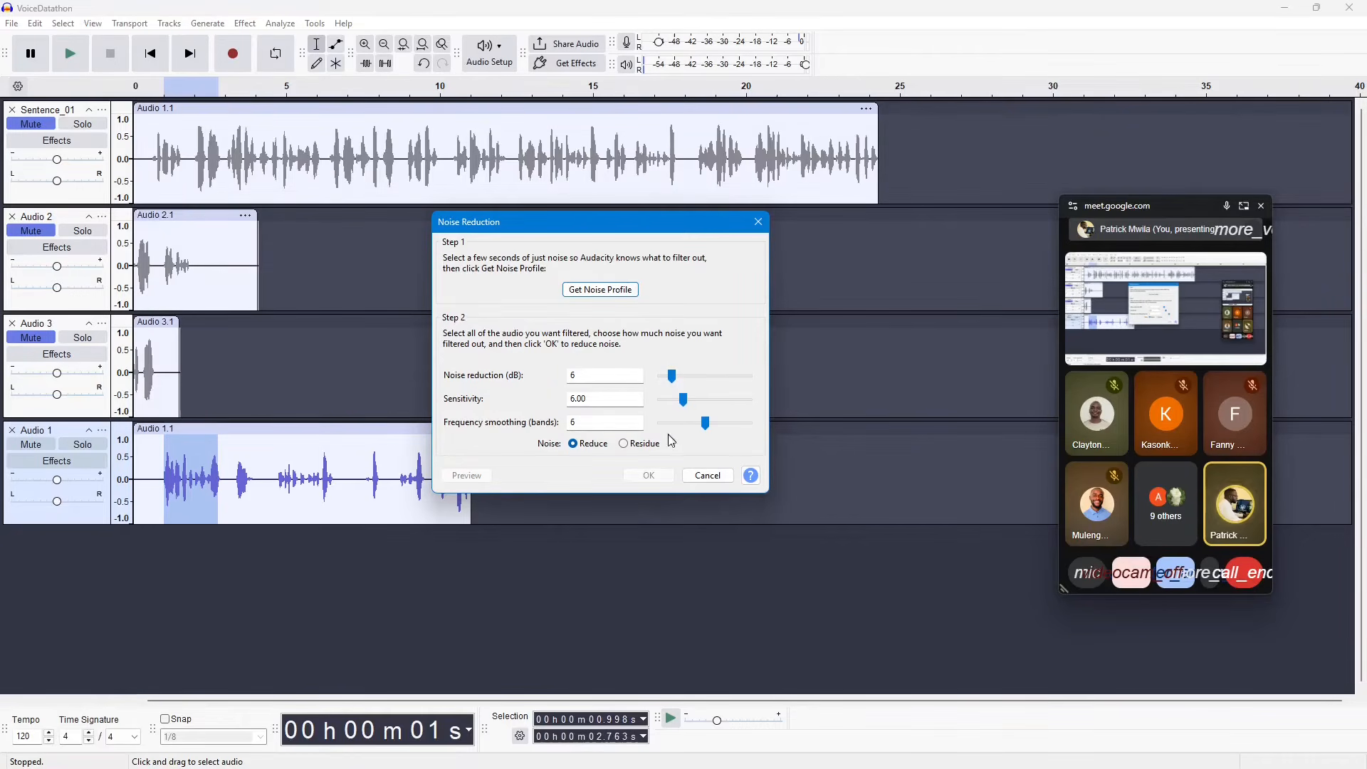
pyautogui.click(626, 446)
pyautogui.click(574, 444)
pyautogui.click(624, 443)
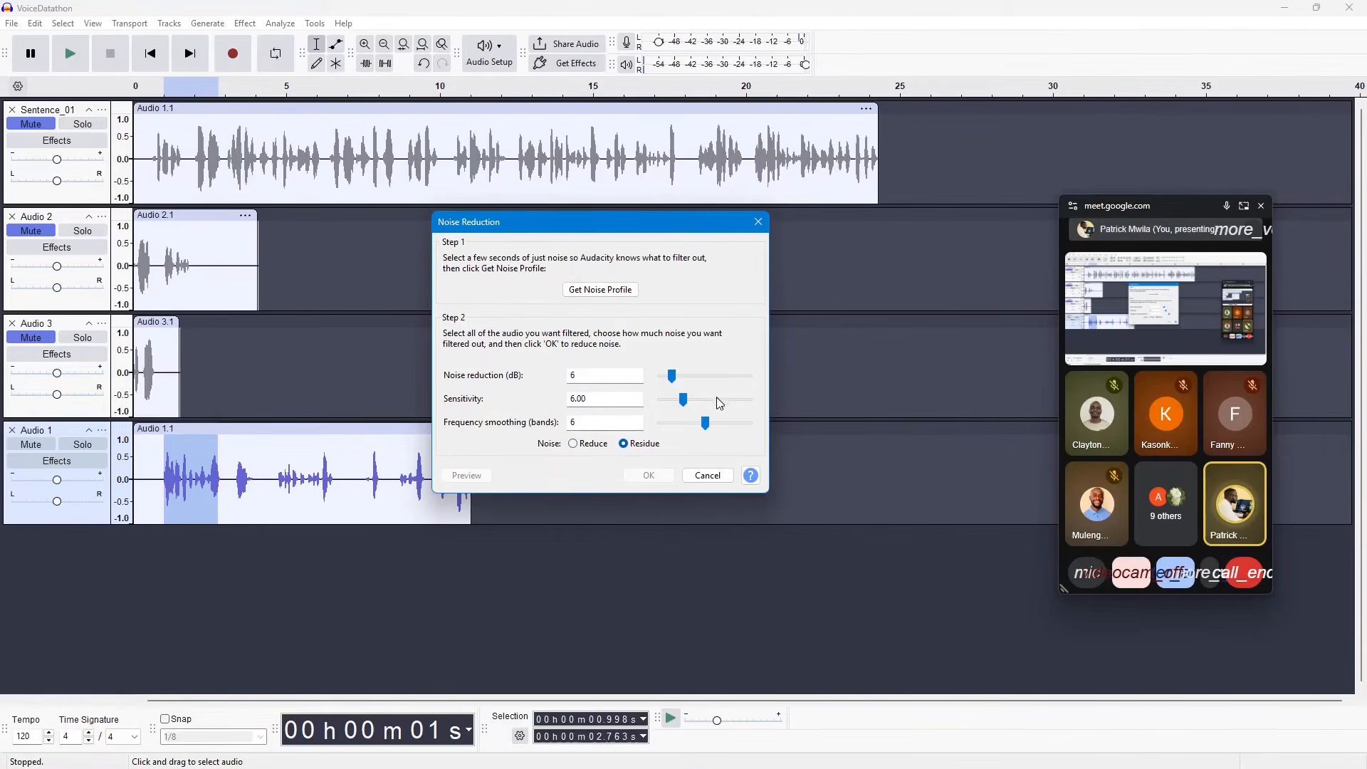
pyautogui.click(759, 223)
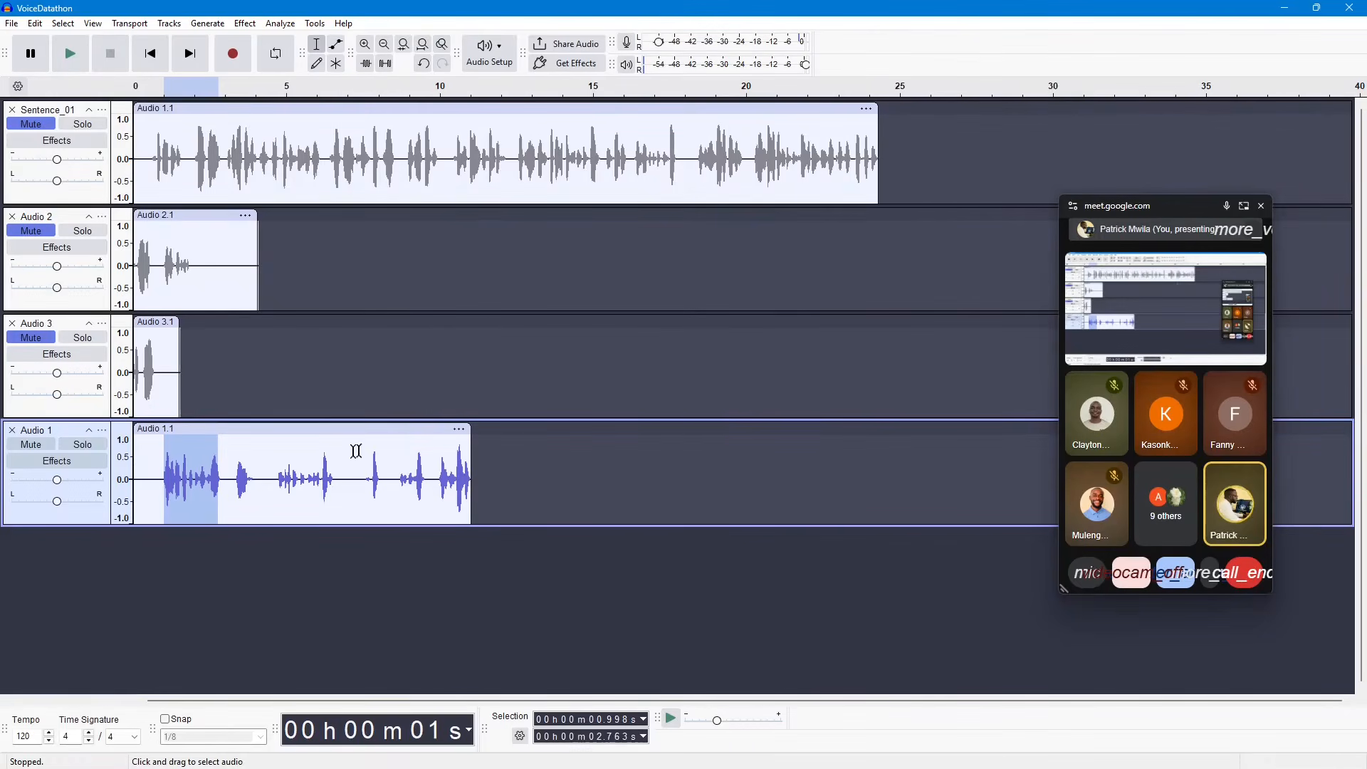
# Step: Try different selections on the new Audio 1 clip, ending with the passage from about 0.9 to 5.6 seconds
pyautogui.click(241, 483)
pyautogui.moveTo(223, 477); pyautogui.dragTo(183, 476)
pyautogui.click(380, 479)
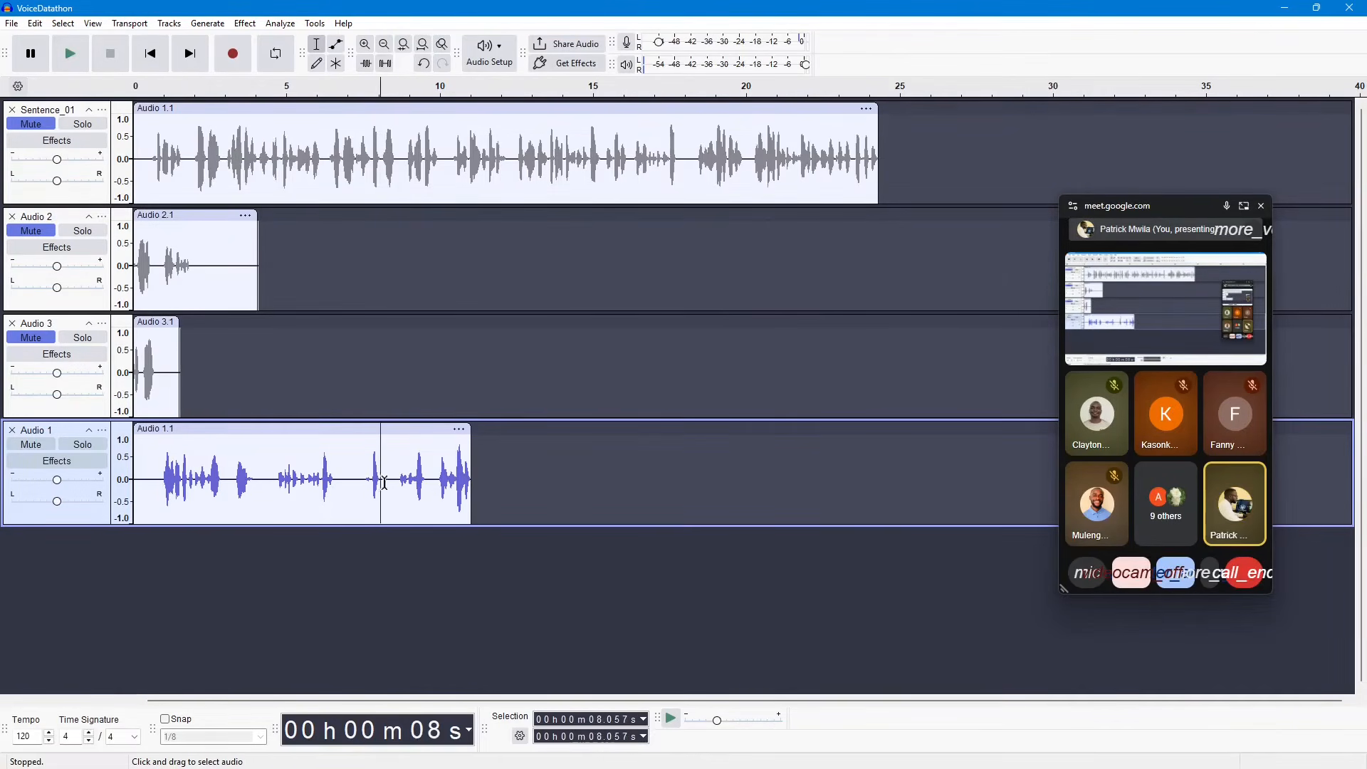
pyautogui.moveTo(162, 462); pyautogui.dragTo(304, 470)
pyautogui.click(299, 576)
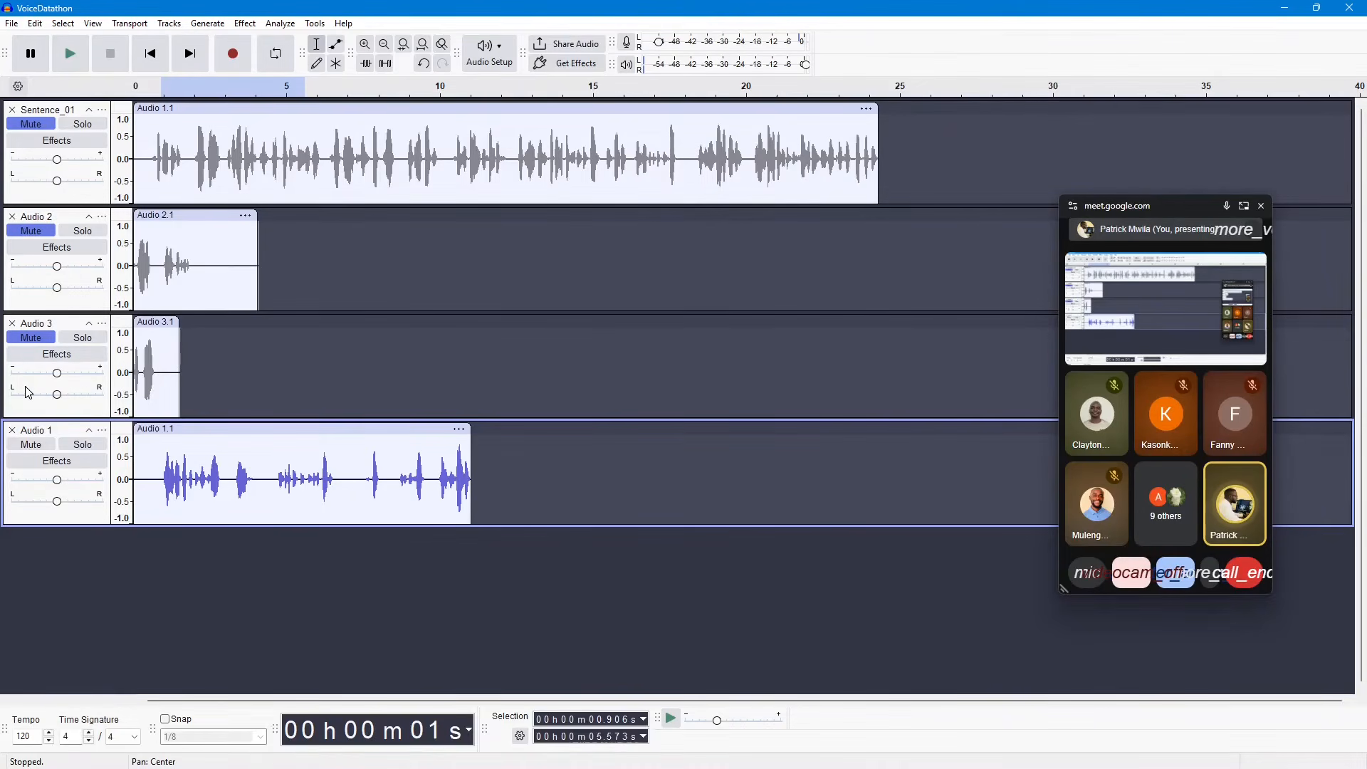
# Step: Unmute the Audio 3, Audio 2 and Sentence_01 tracks, selecting the whole Sentence_01 track
pyautogui.click(32, 338)
pyautogui.click(30, 230)
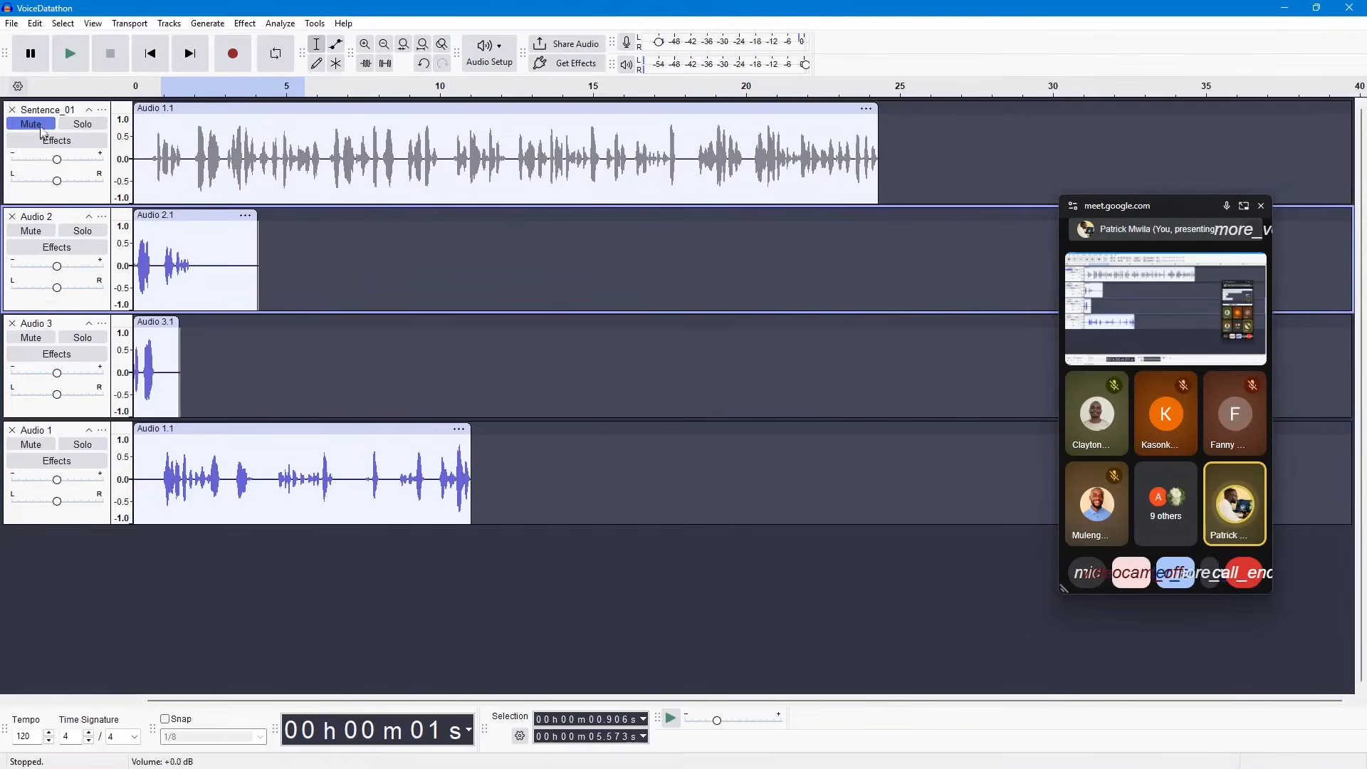
pyautogui.click(40, 115)
pyautogui.click(40, 127)
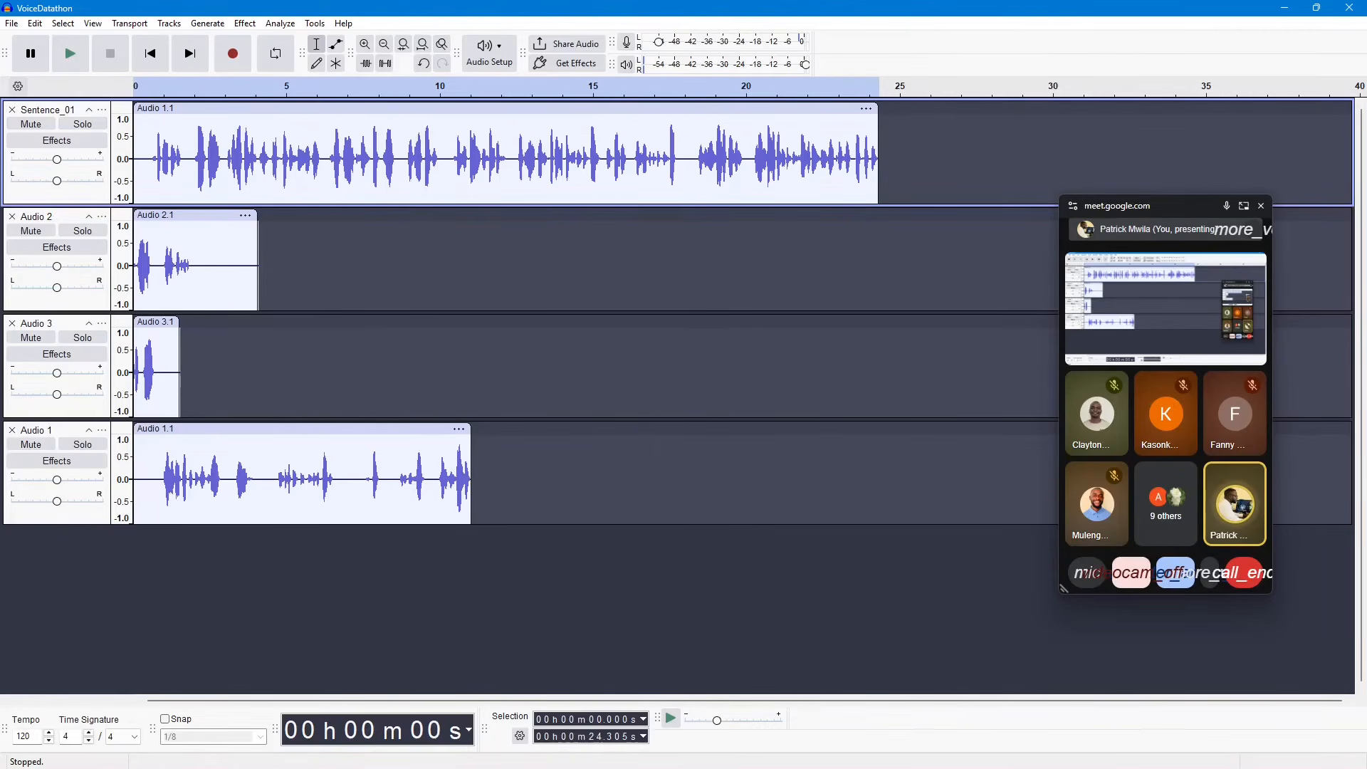
# Step: Select the whole Sentence_01 track, open the audio export settings and check the available encodings, keeping Signed 16-bit PCM
pyautogui.click(38, 116)
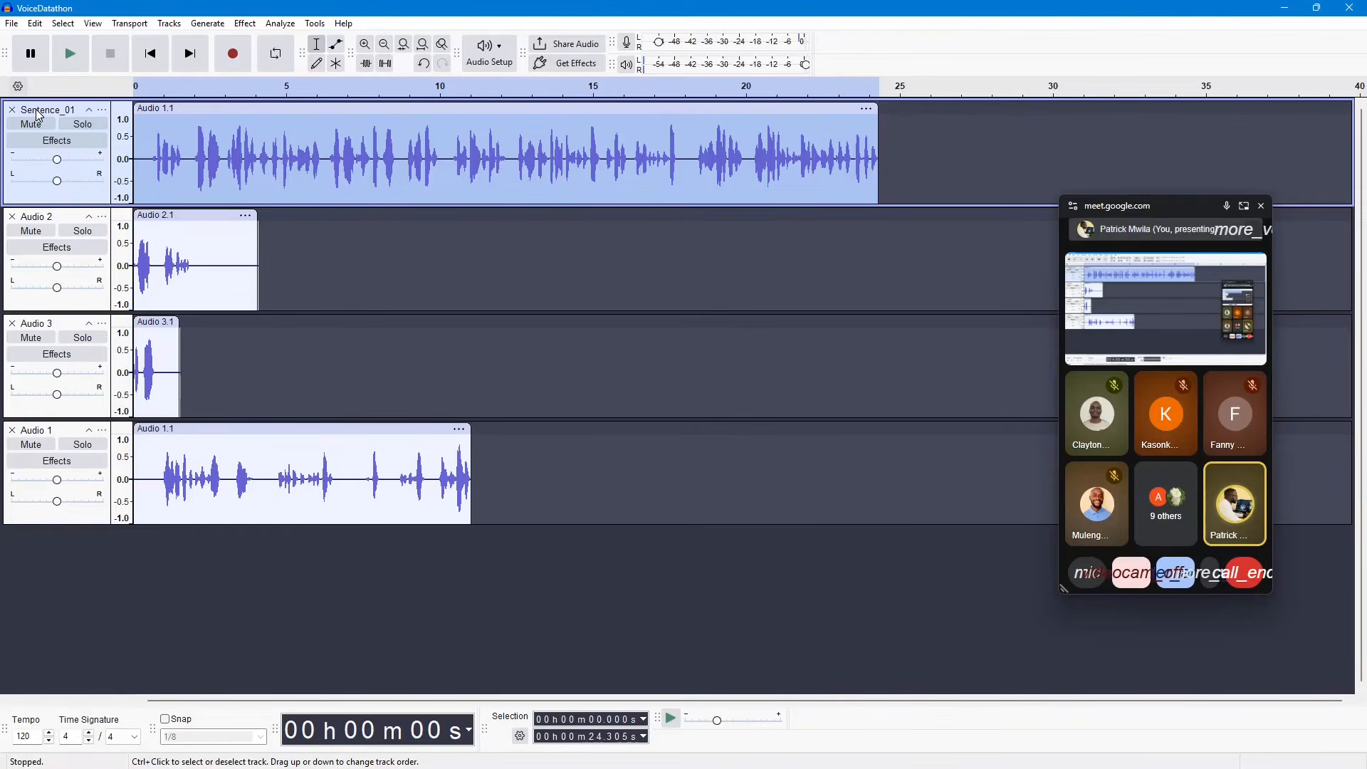
pyautogui.click(12, 23)
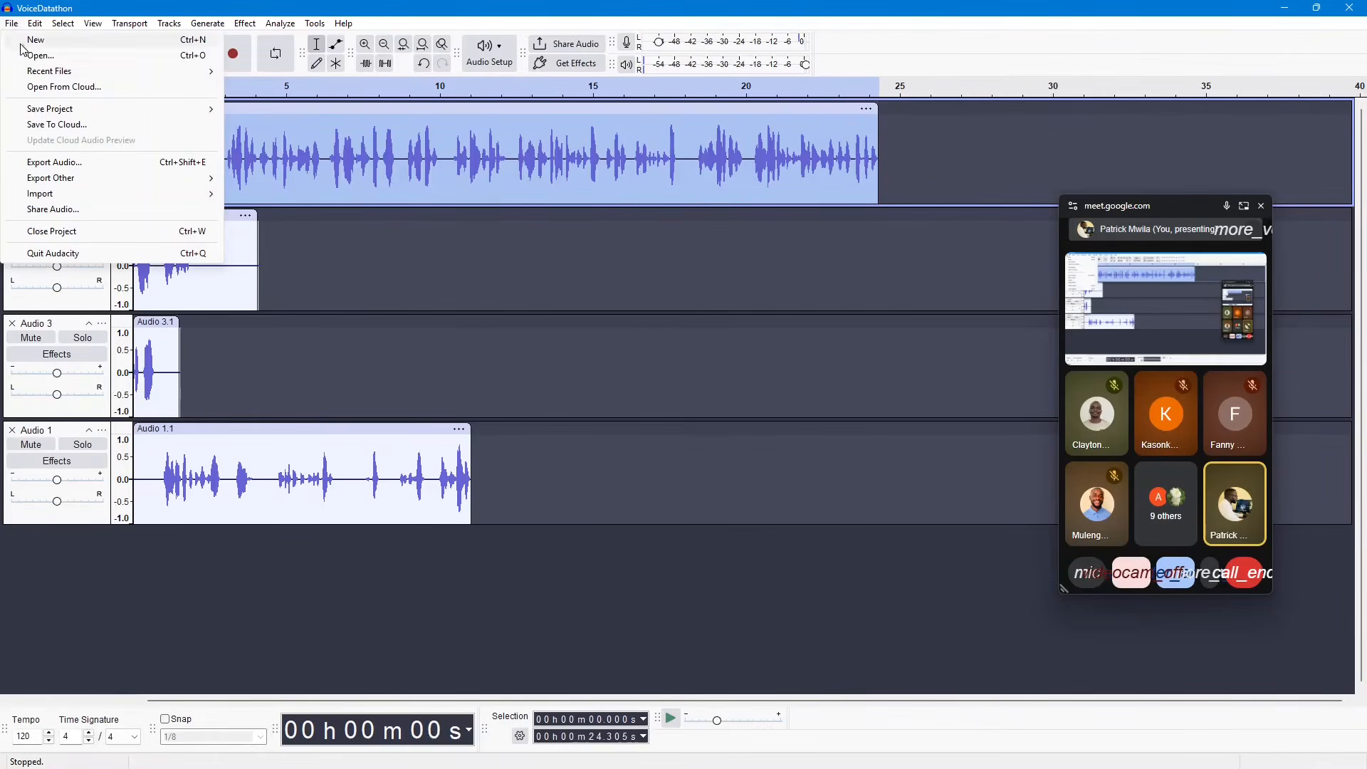
pyautogui.moveTo(57, 179)
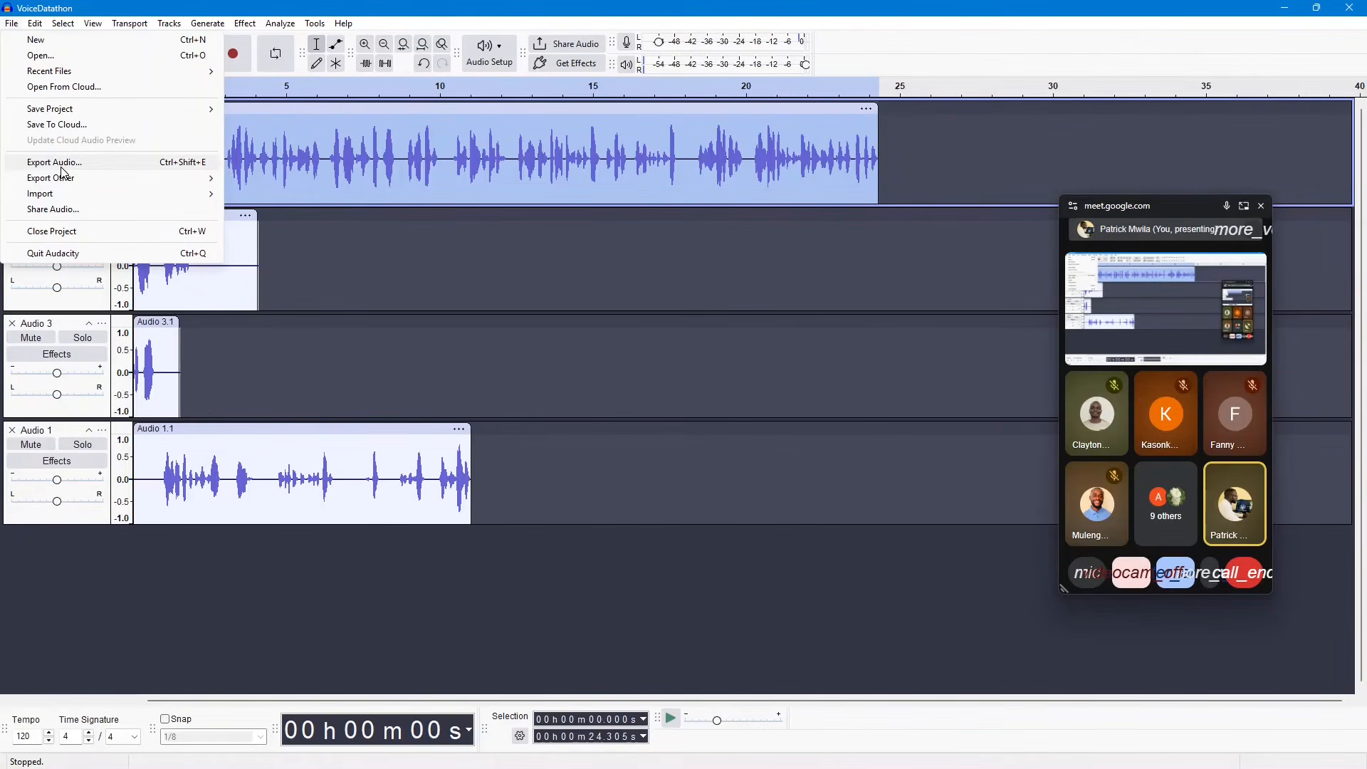
pyautogui.click(62, 168)
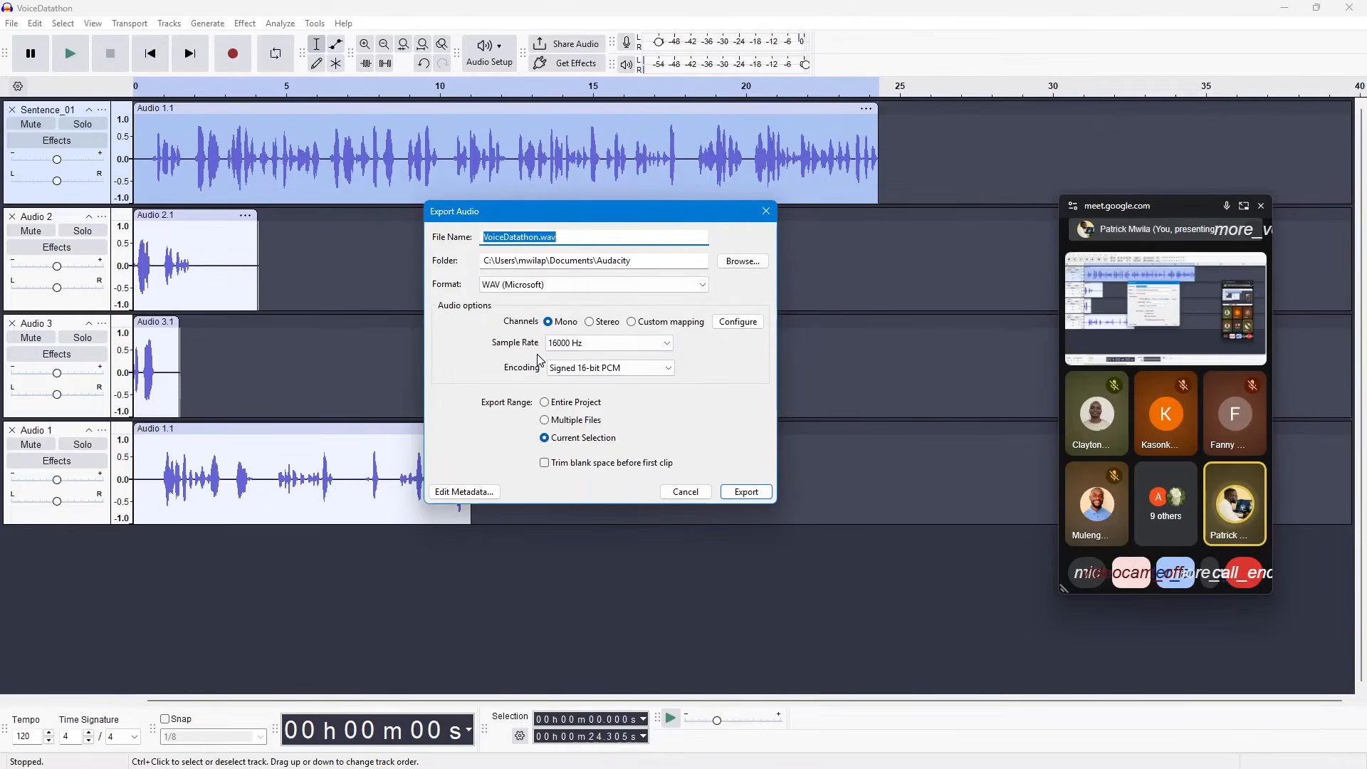
pyautogui.click(555, 369)
pyautogui.click(727, 370)
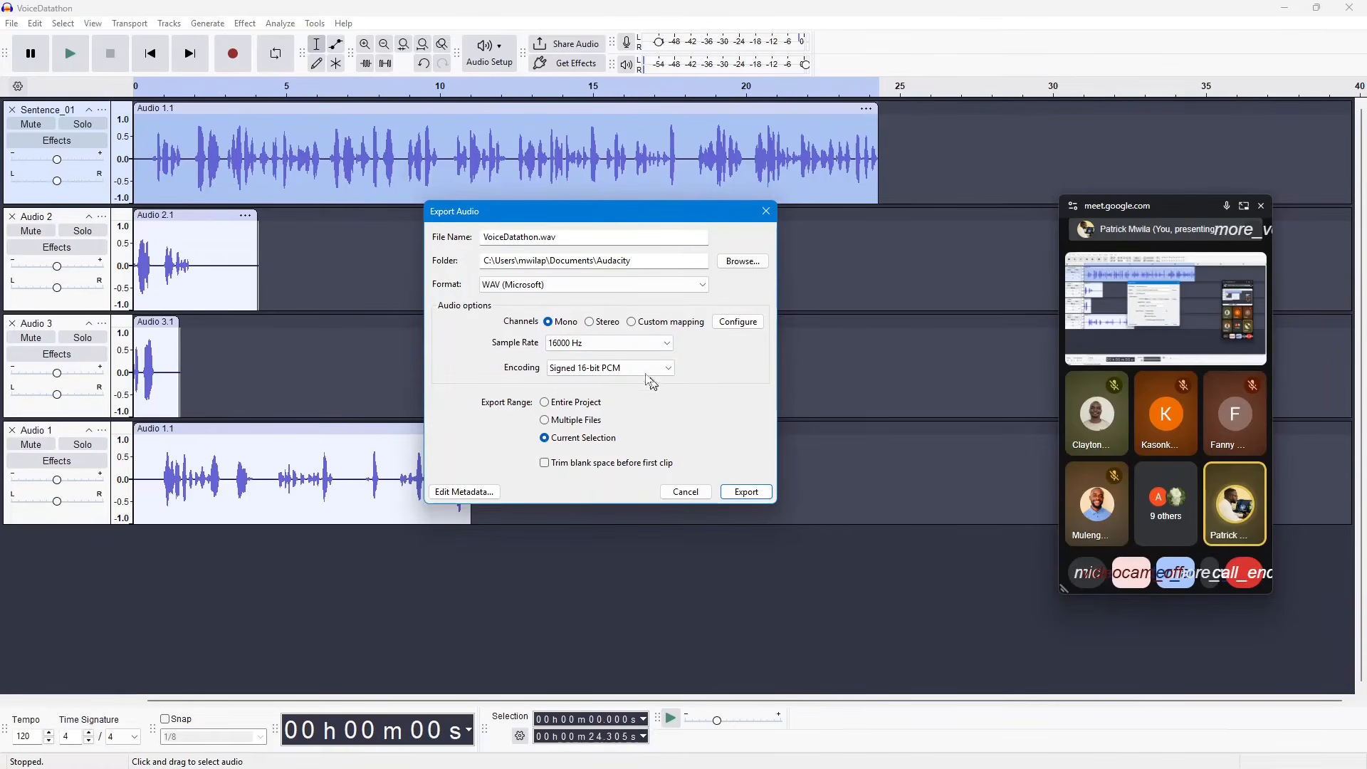
# Step: Try stereo and 44100 Hz as export options, and return them to mono and 16000 Hz
pyautogui.click(612, 329)
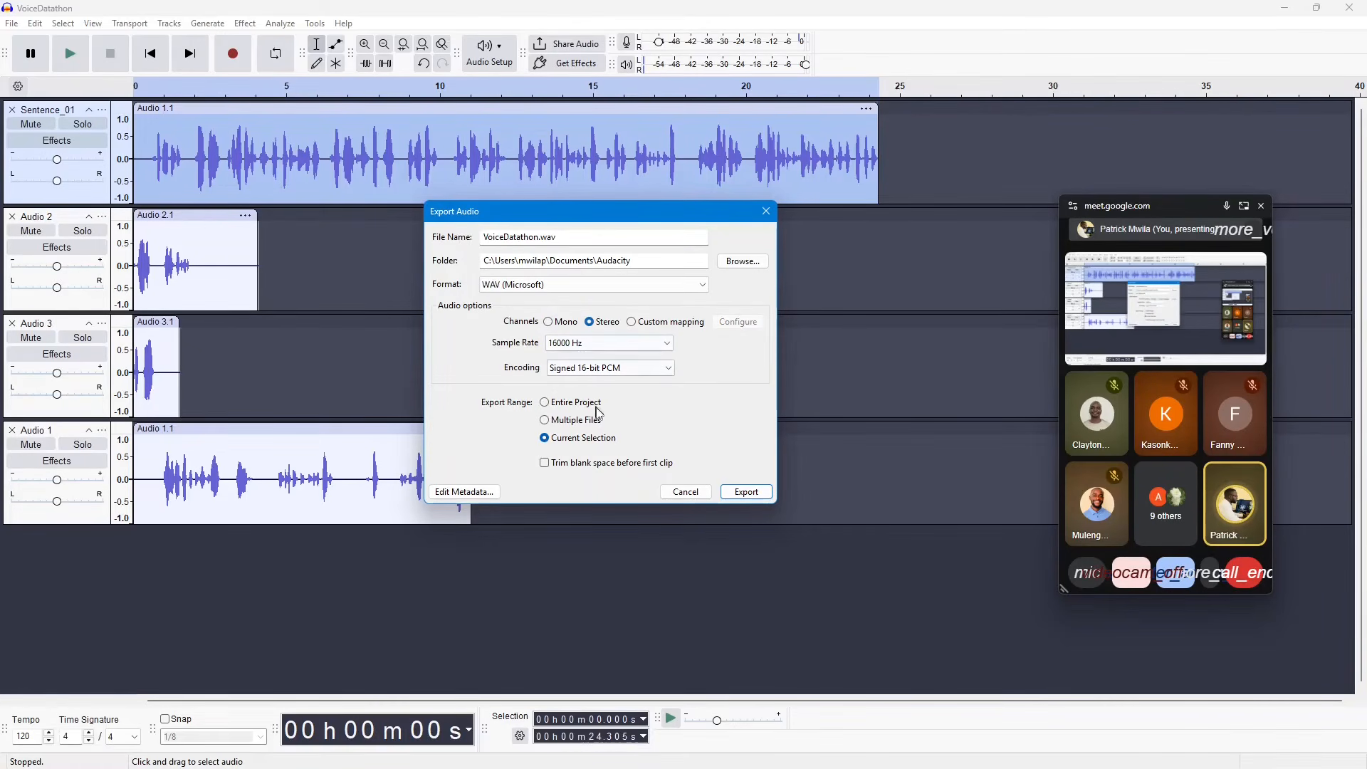
pyautogui.click(658, 344)
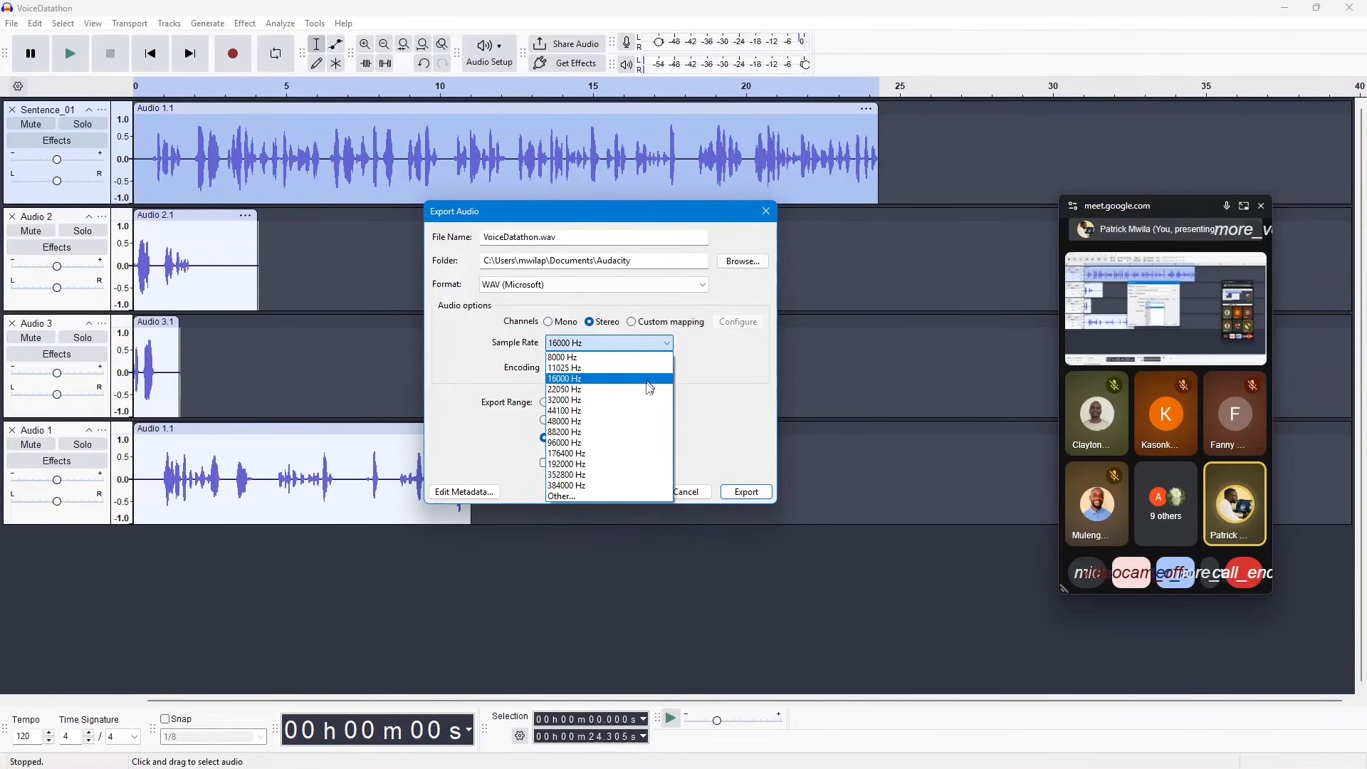
pyautogui.click(617, 410)
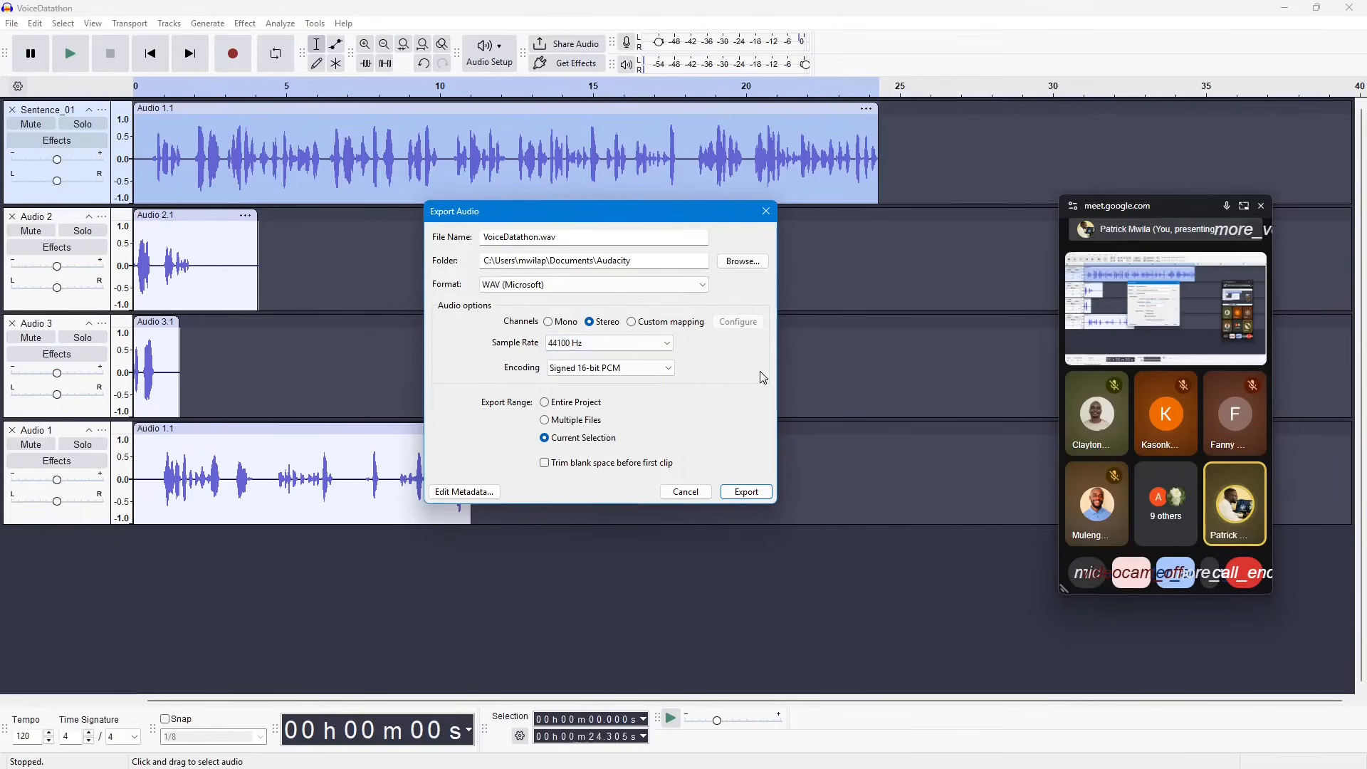
pyautogui.click(665, 345)
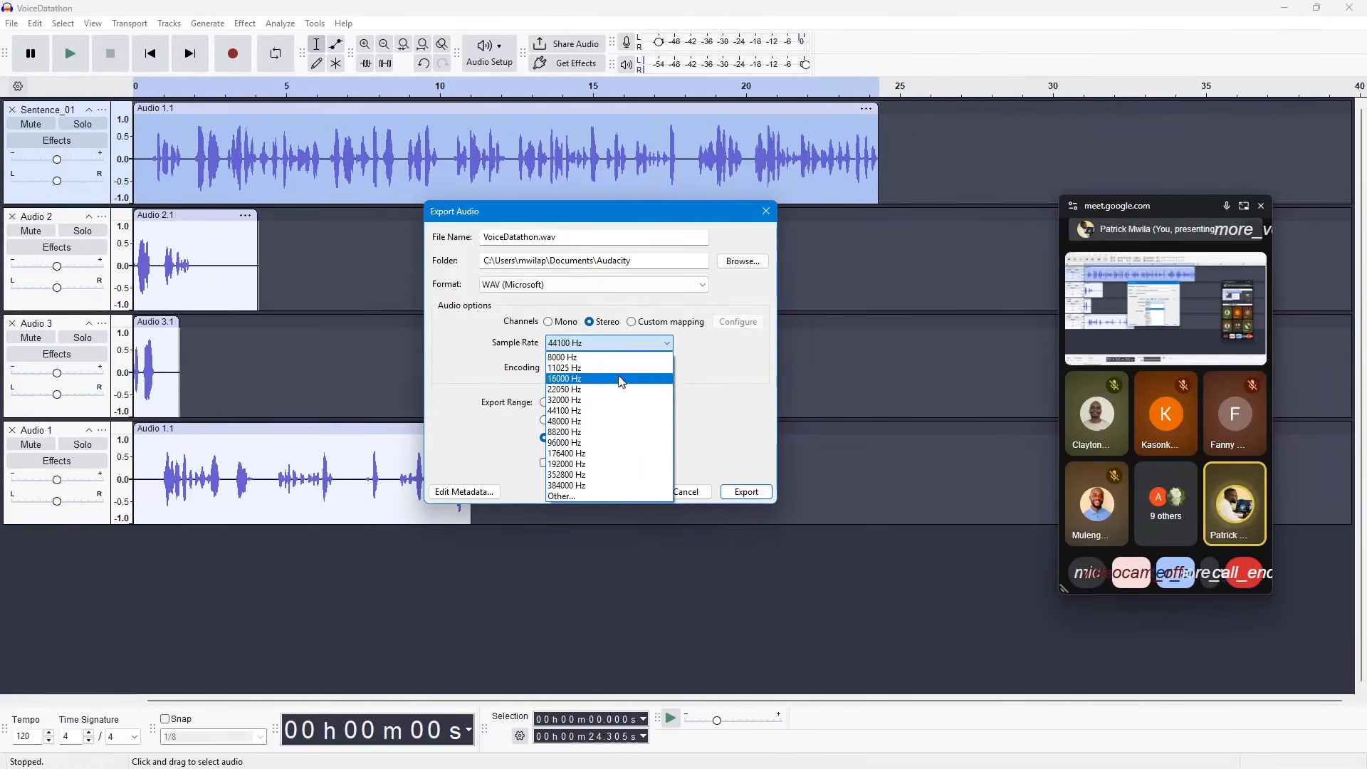
pyautogui.click(616, 381)
pyautogui.click(667, 368)
pyautogui.click(723, 357)
pyautogui.click(549, 322)
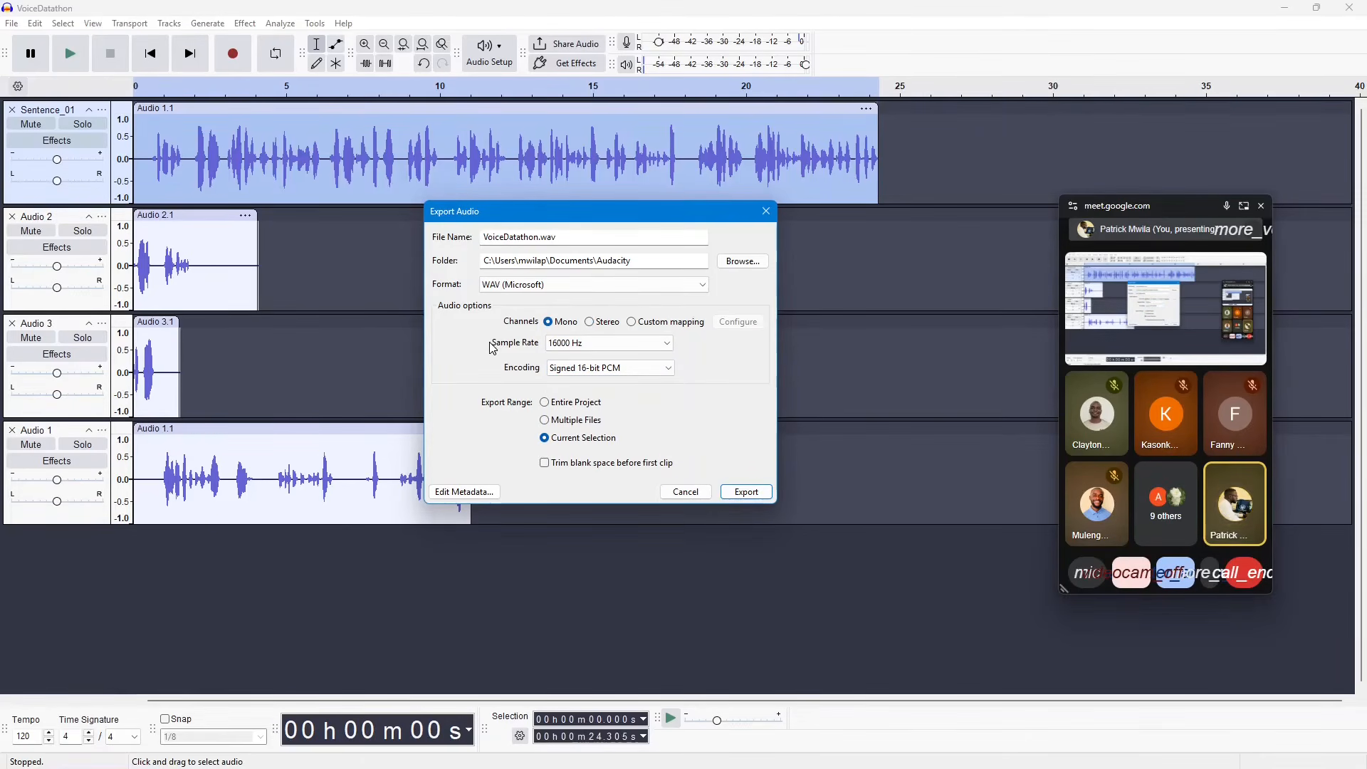
# Step: Set the export file name to VoiceDatathon1.wav
pyautogui.click(570, 238)
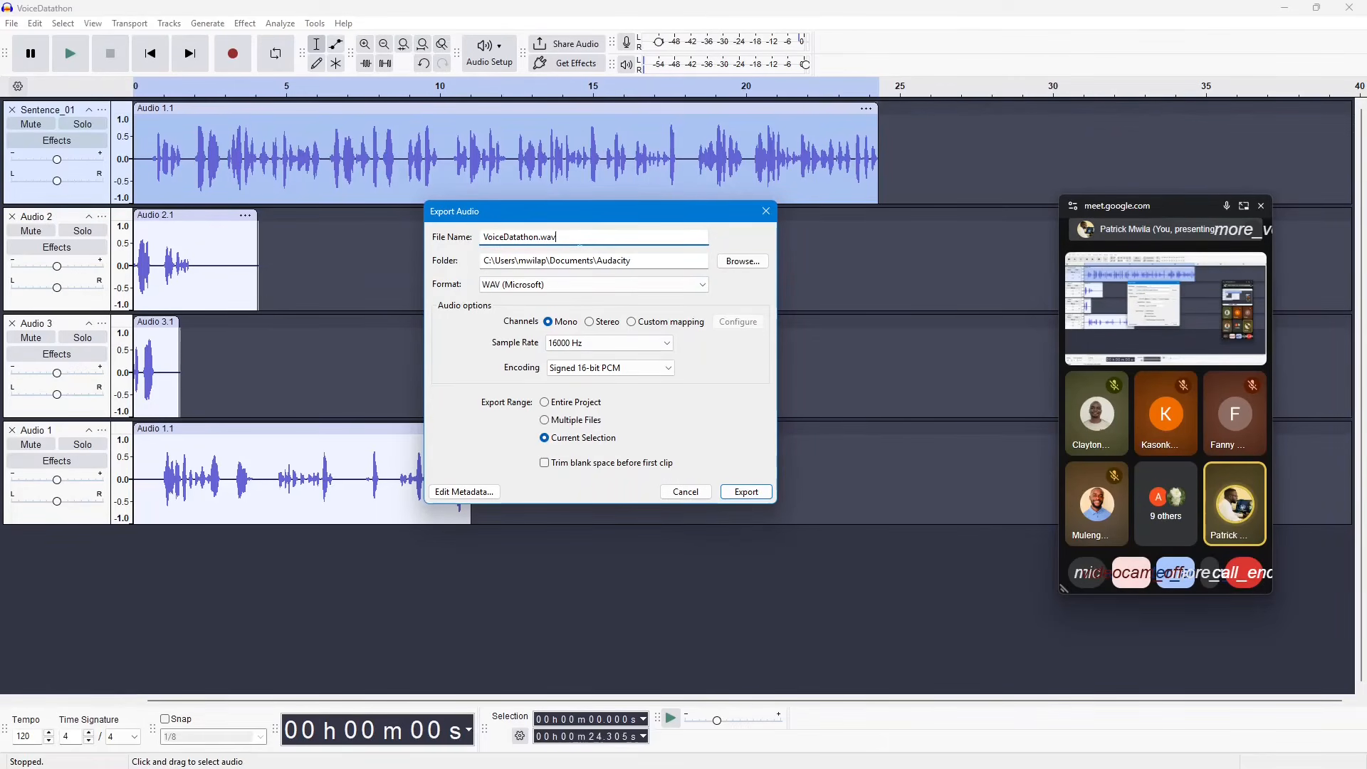
pyautogui.moveTo(579, 240); pyautogui.dragTo(479, 235)
pyautogui.click(578, 239)
pyautogui.click(539, 238)
pyautogui.write('1')
# Step: Browse for the export location and create a folder named lozi_sentences inside Documents\Audacity
pyautogui.click(670, 262)
pyautogui.click(740, 263)
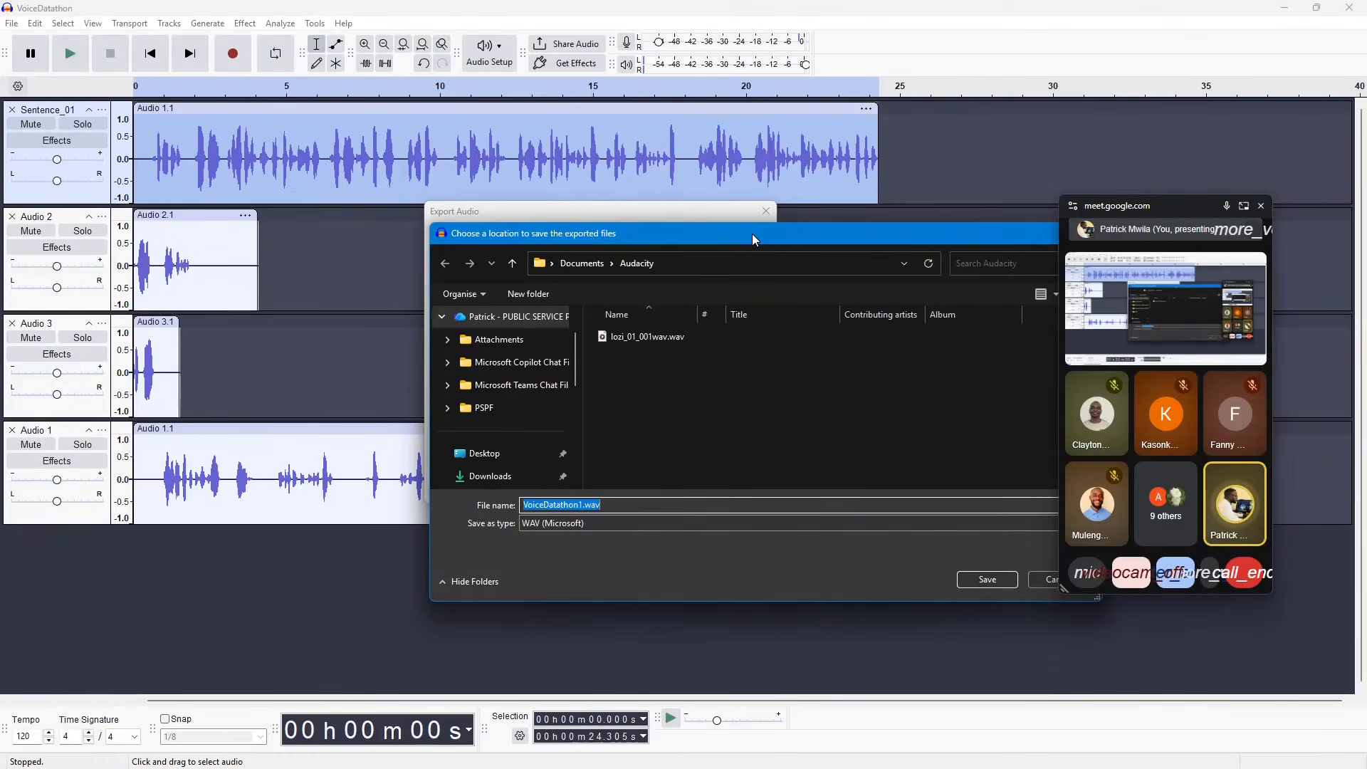
pyautogui.click(516, 292)
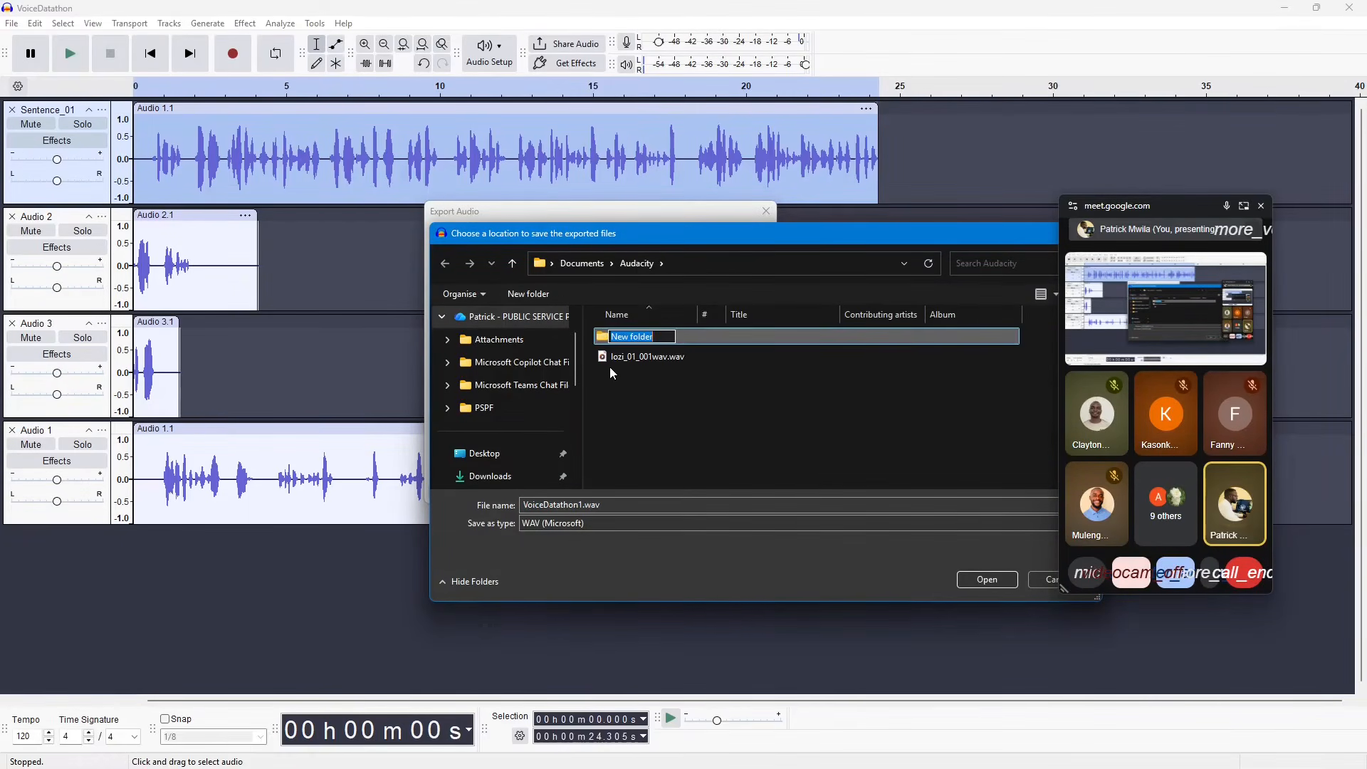
pyautogui.write('sen')
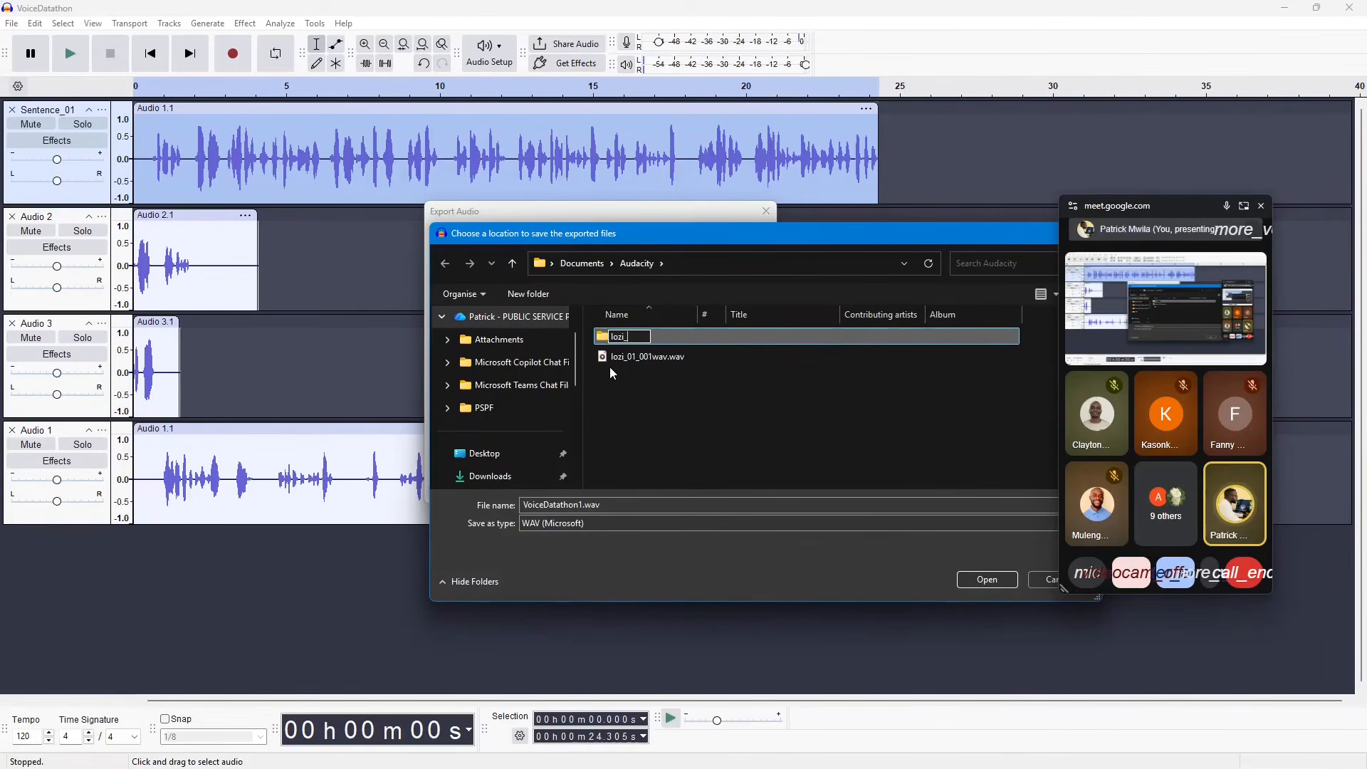
pyautogui.write('_sentense')
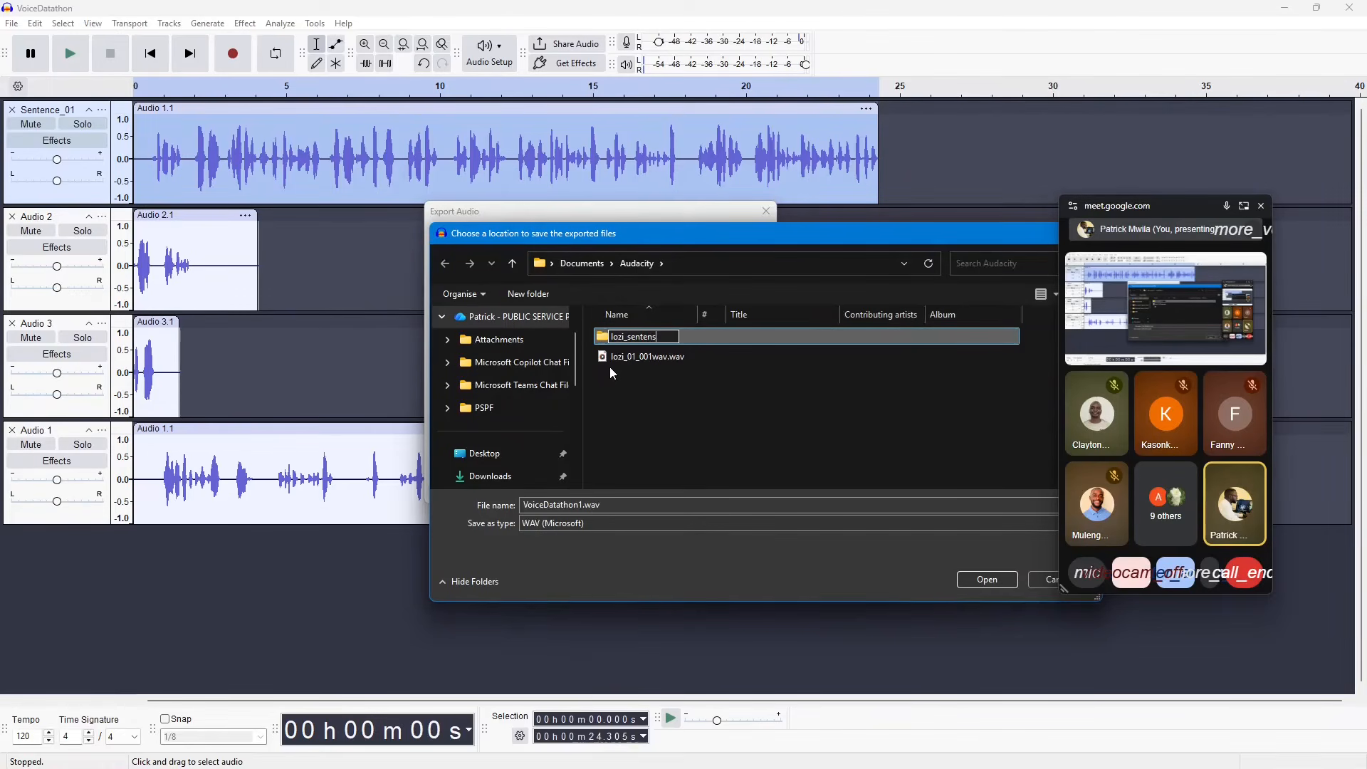
pyautogui.press('BackSpace')
pyautogui.press('BackSpace')
pyautogui.write('ces')
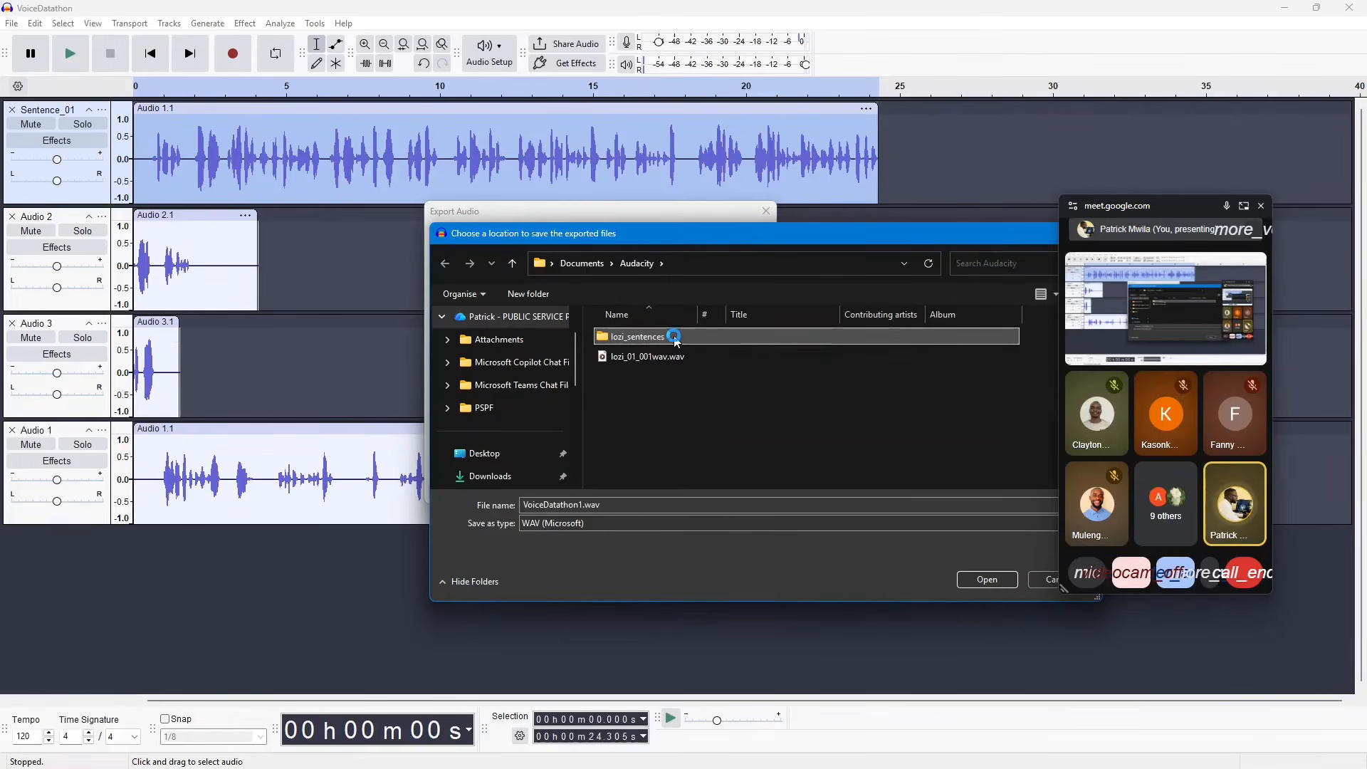
# Step: Choose the lozi_sentences folder as the export location and export the current selection as a WAV file
pyautogui.doubleClick(677, 342)
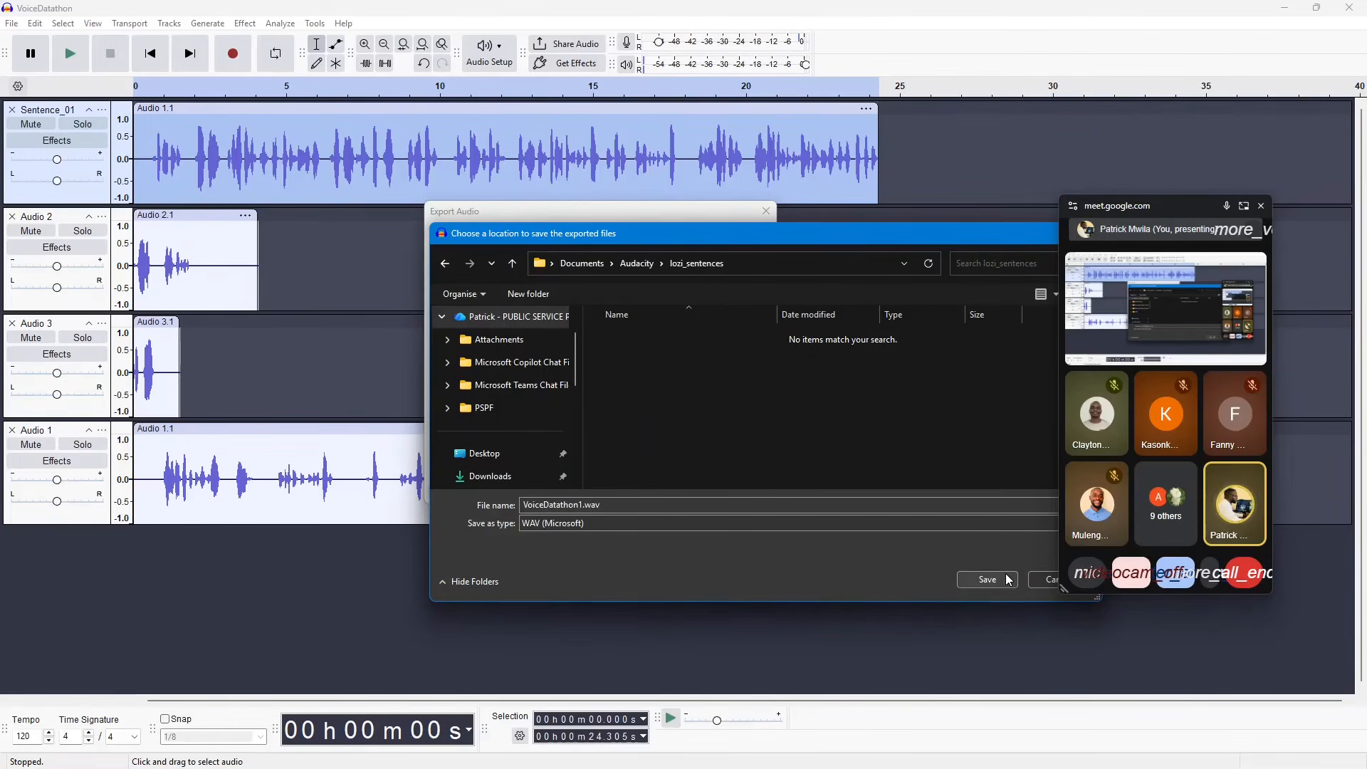
pyautogui.click(988, 580)
pyautogui.moveTo(695, 259); pyautogui.dragTo(487, 261)
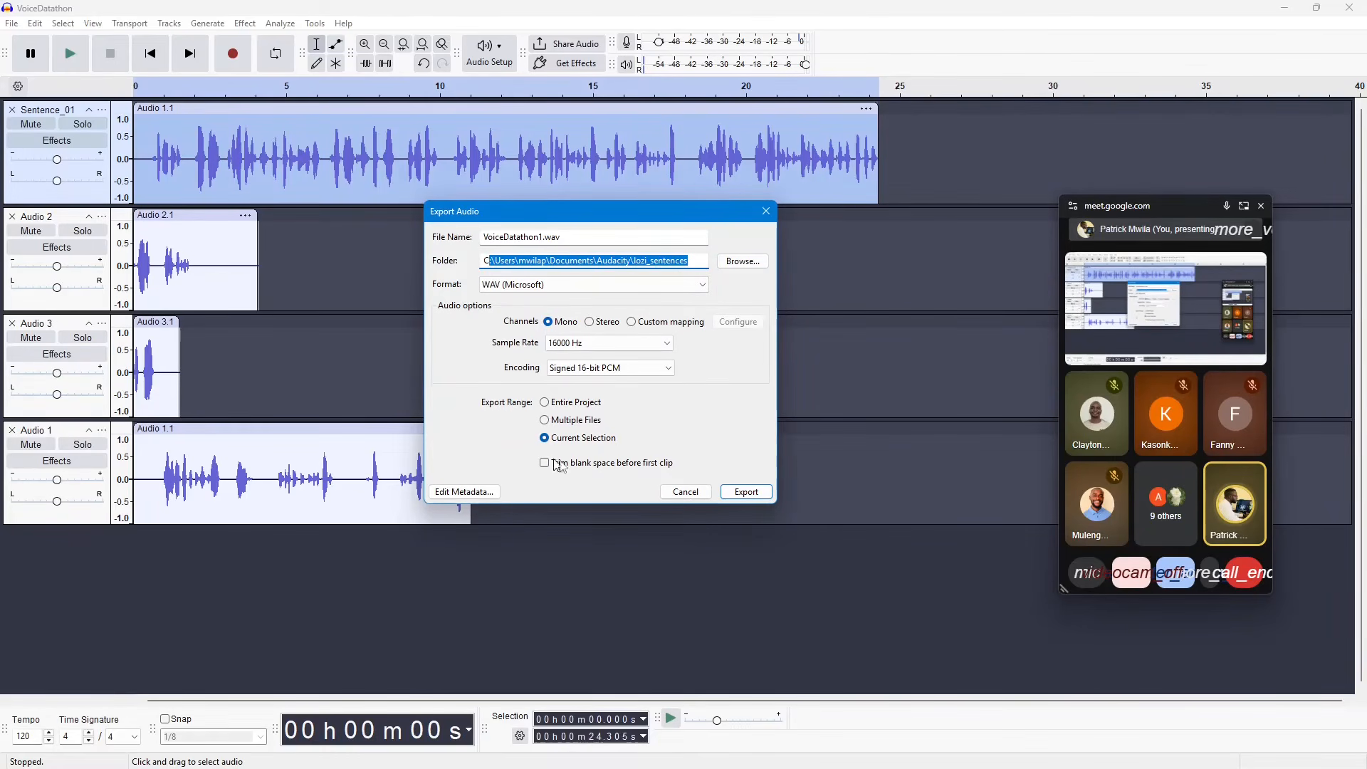
pyautogui.click(742, 491)
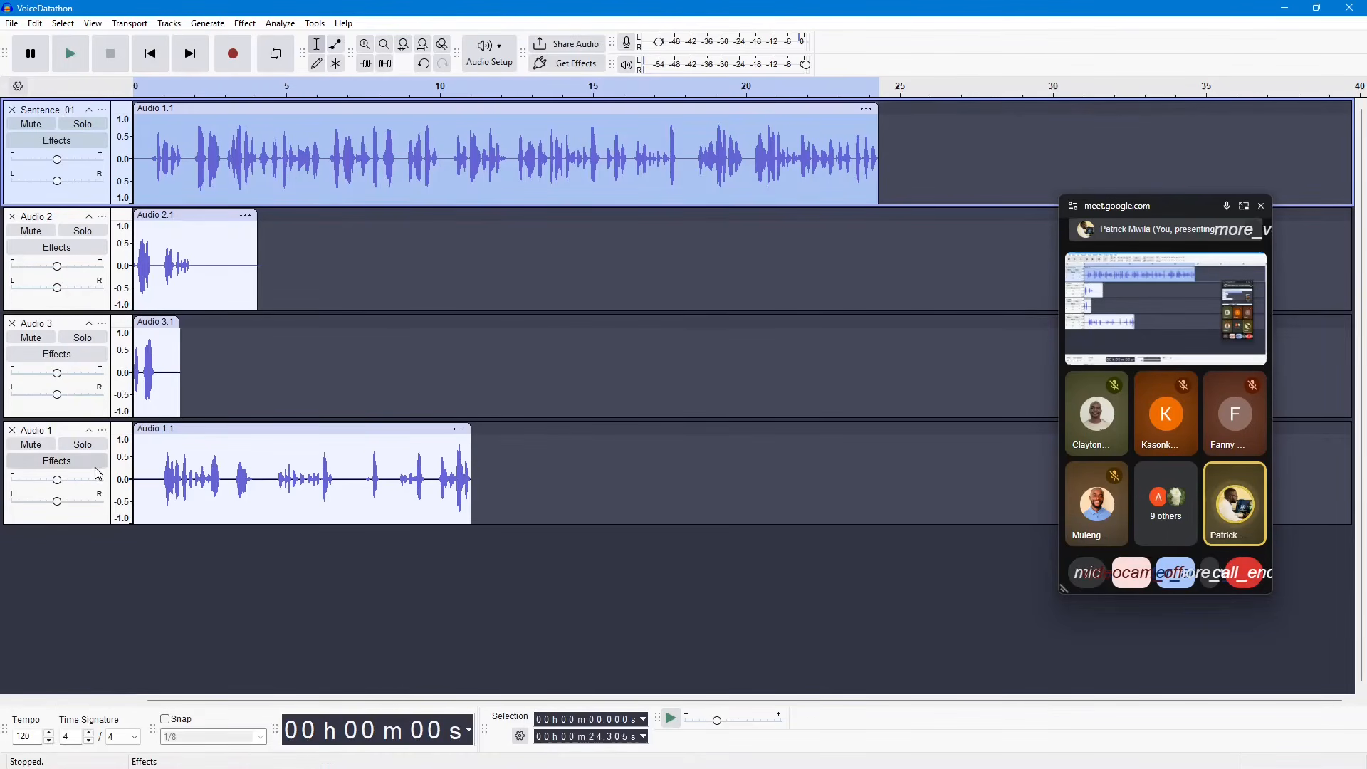
# Step: Switch to File Explorer and open the lozi_sentences folder inside Documents\Audacity
pyautogui.moveTo(484, 755)
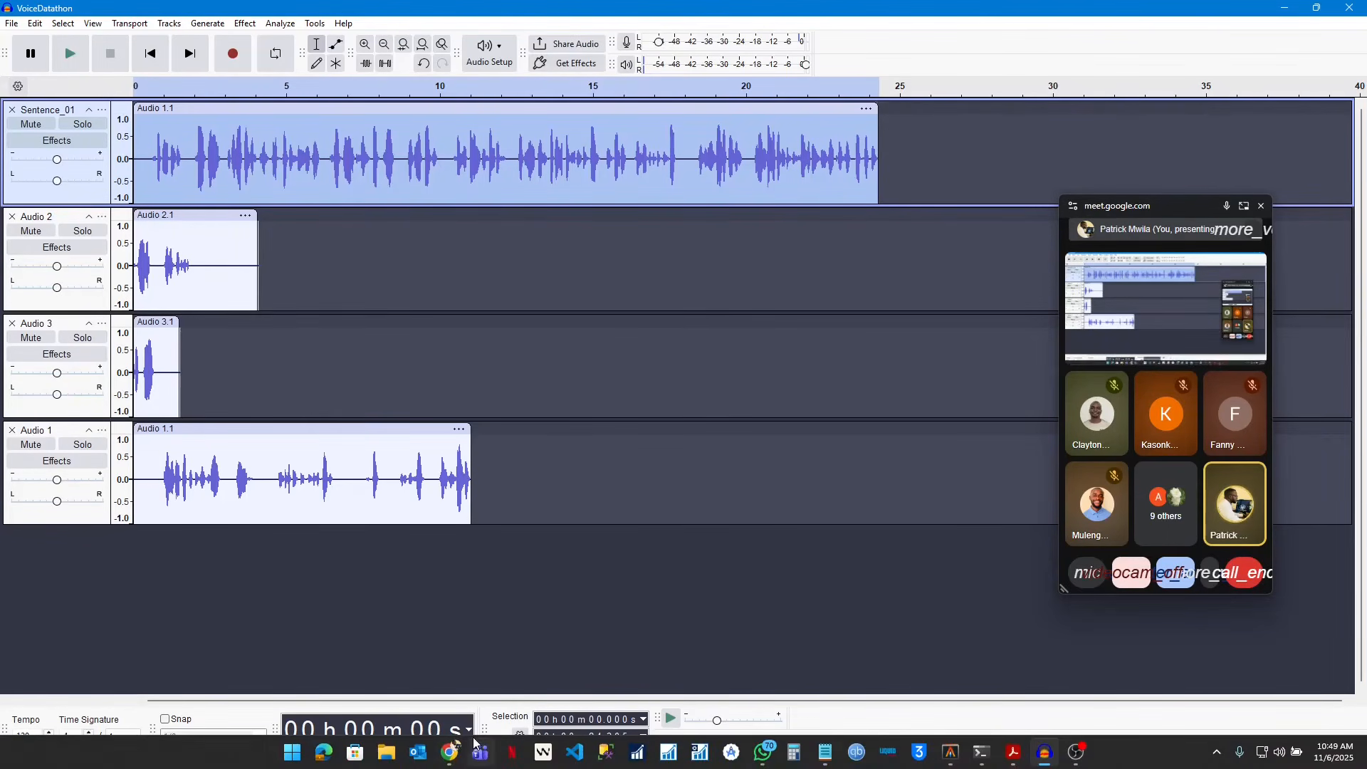
pyautogui.click(393, 755)
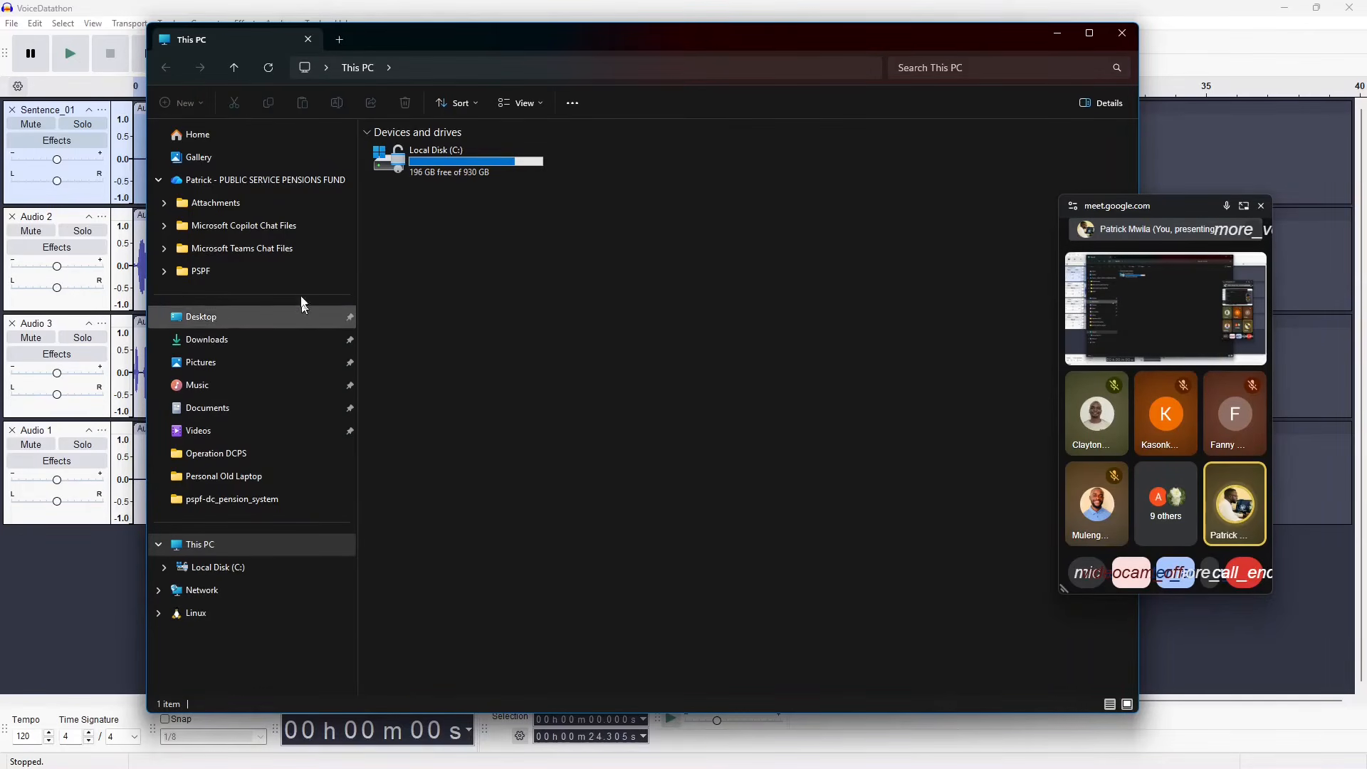
pyautogui.click(249, 413)
pyautogui.click(415, 151)
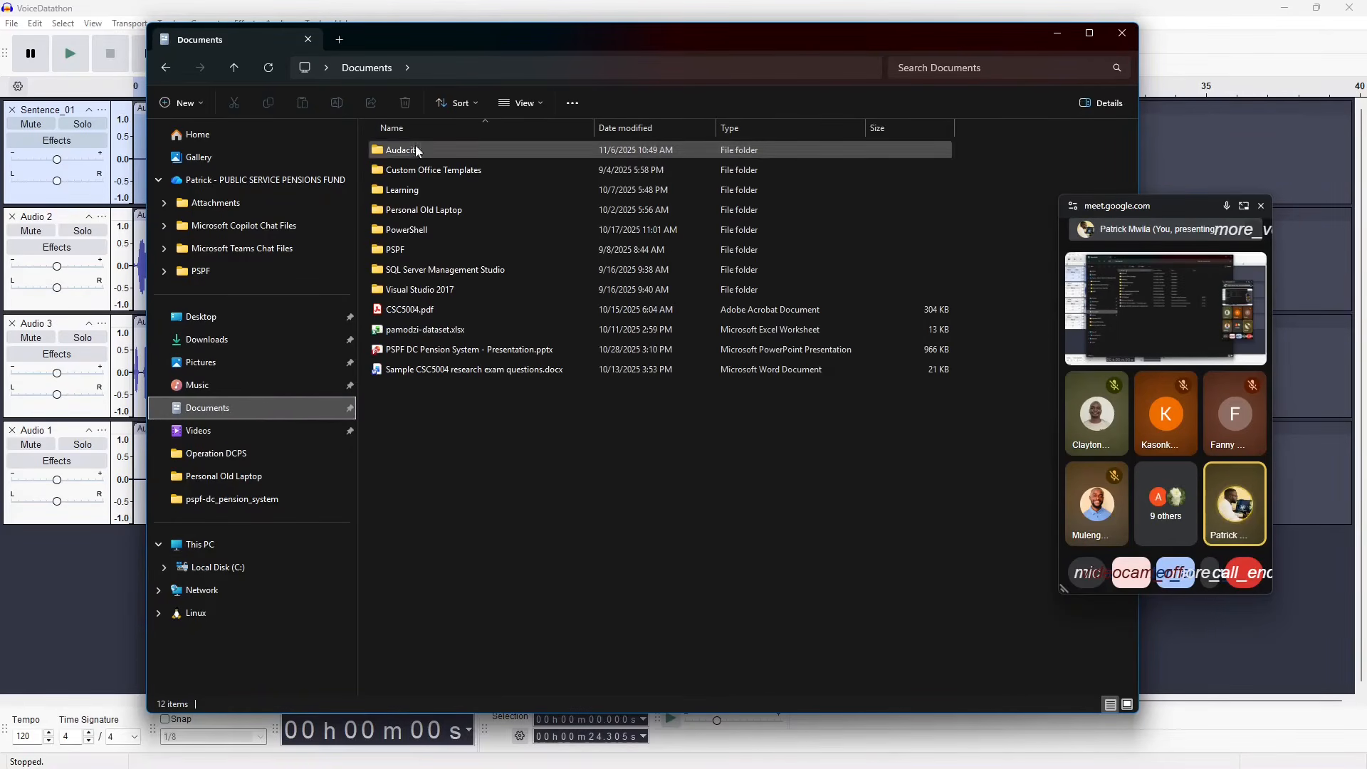
pyautogui.doubleClick(418, 151)
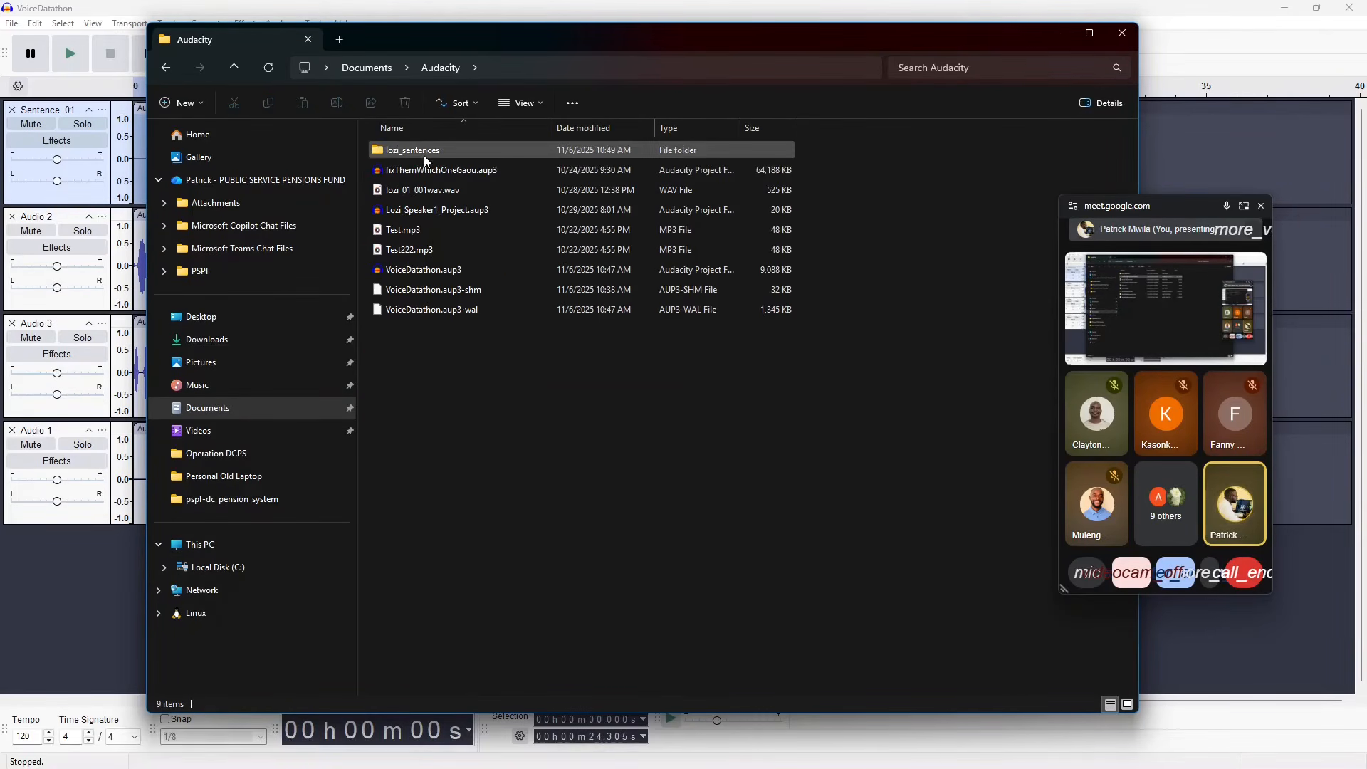
pyautogui.doubleClick(425, 153)
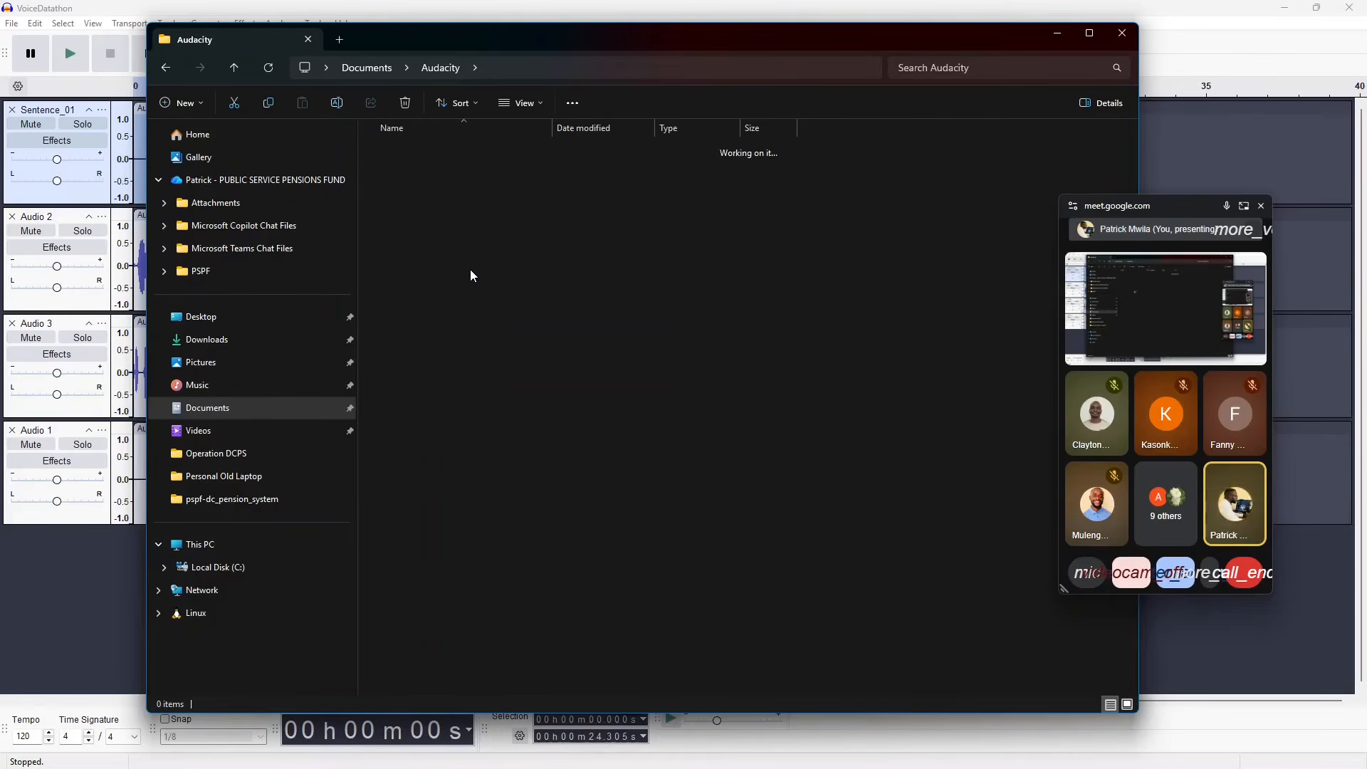
# Step: Play VoiceDatathon1.wav in VLC media player to check the export, and close the player and File Explorer
pyautogui.click(436, 156)
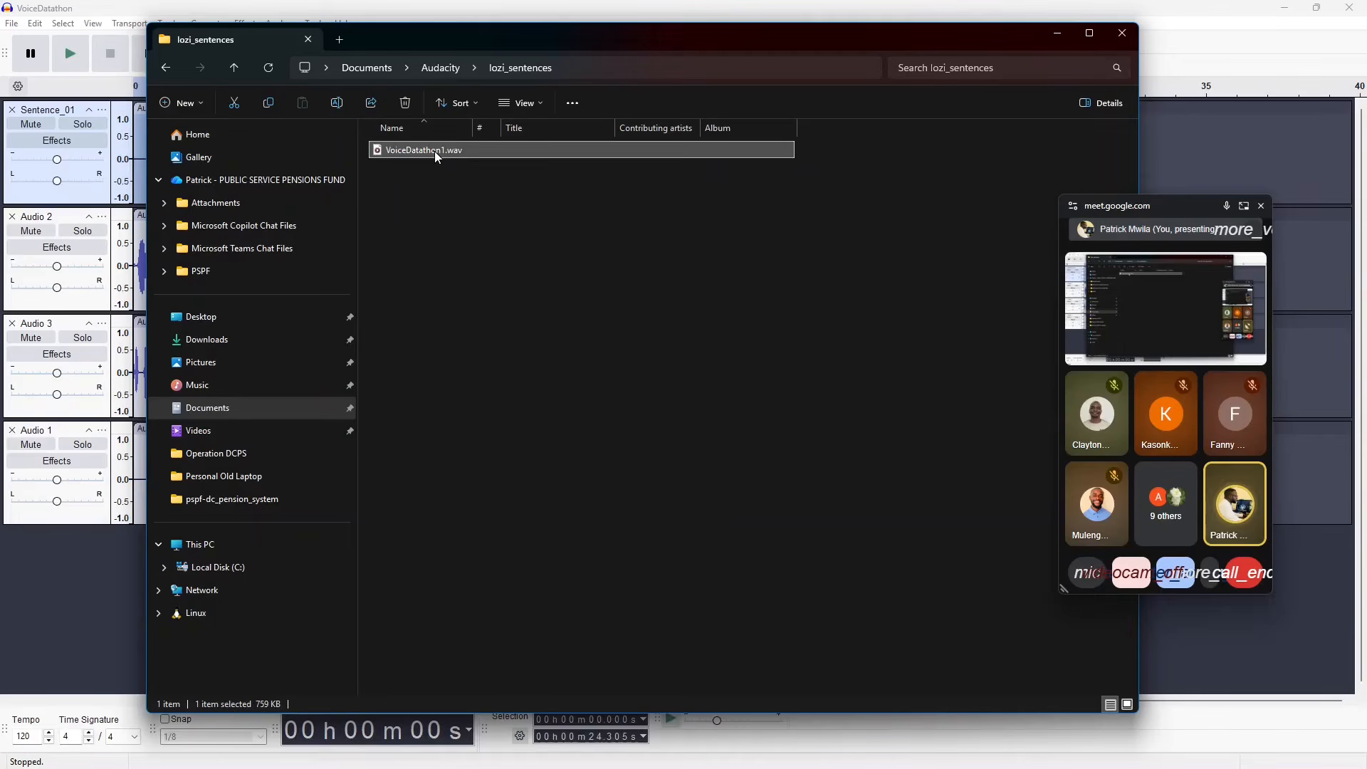
pyautogui.rightClick(435, 153)
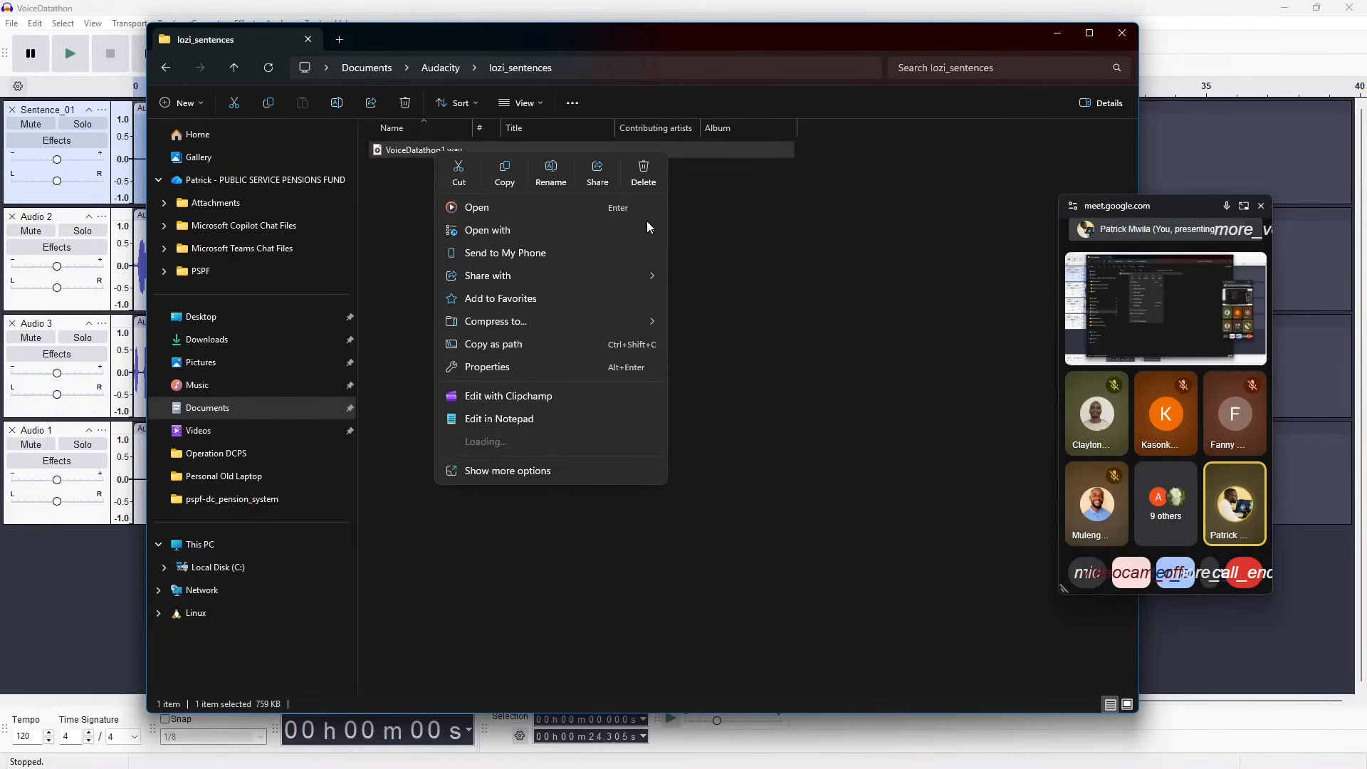
pyautogui.moveTo(646, 231)
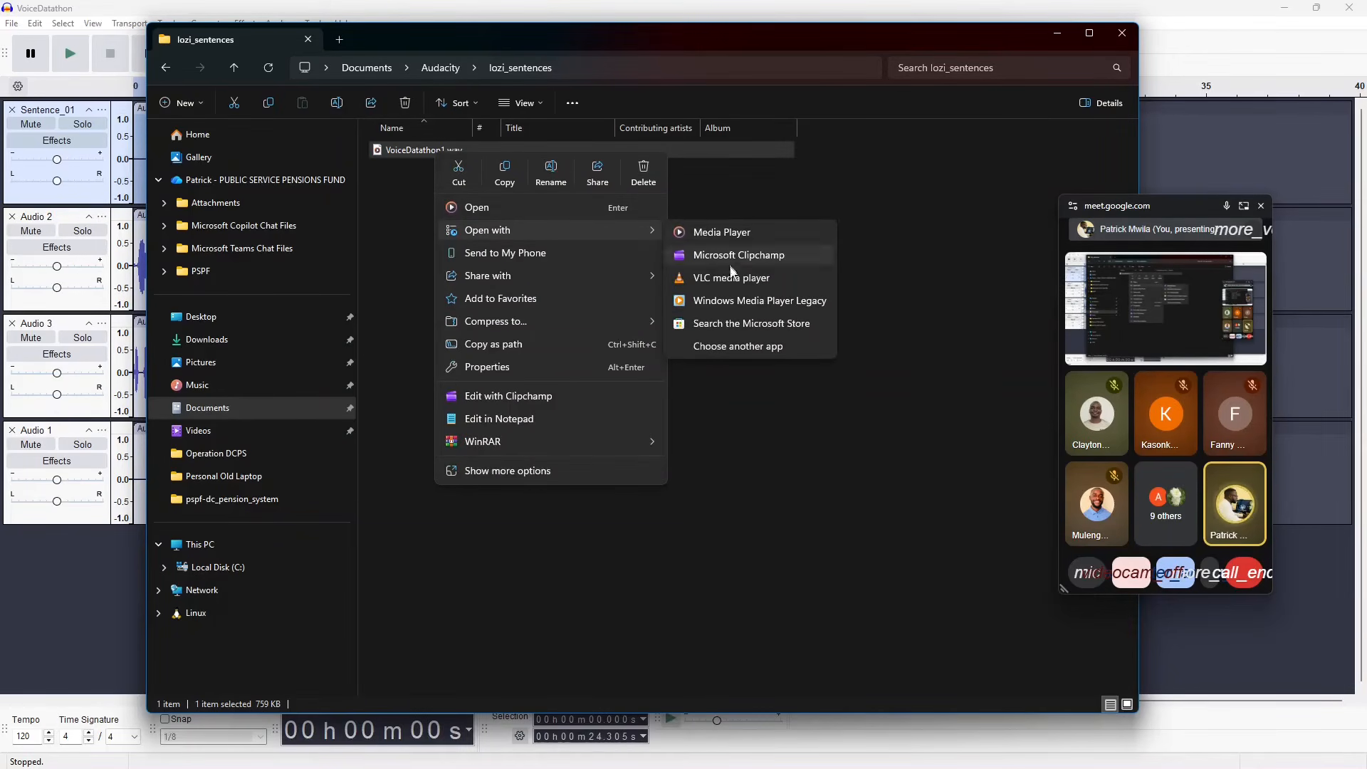
pyautogui.click(732, 282)
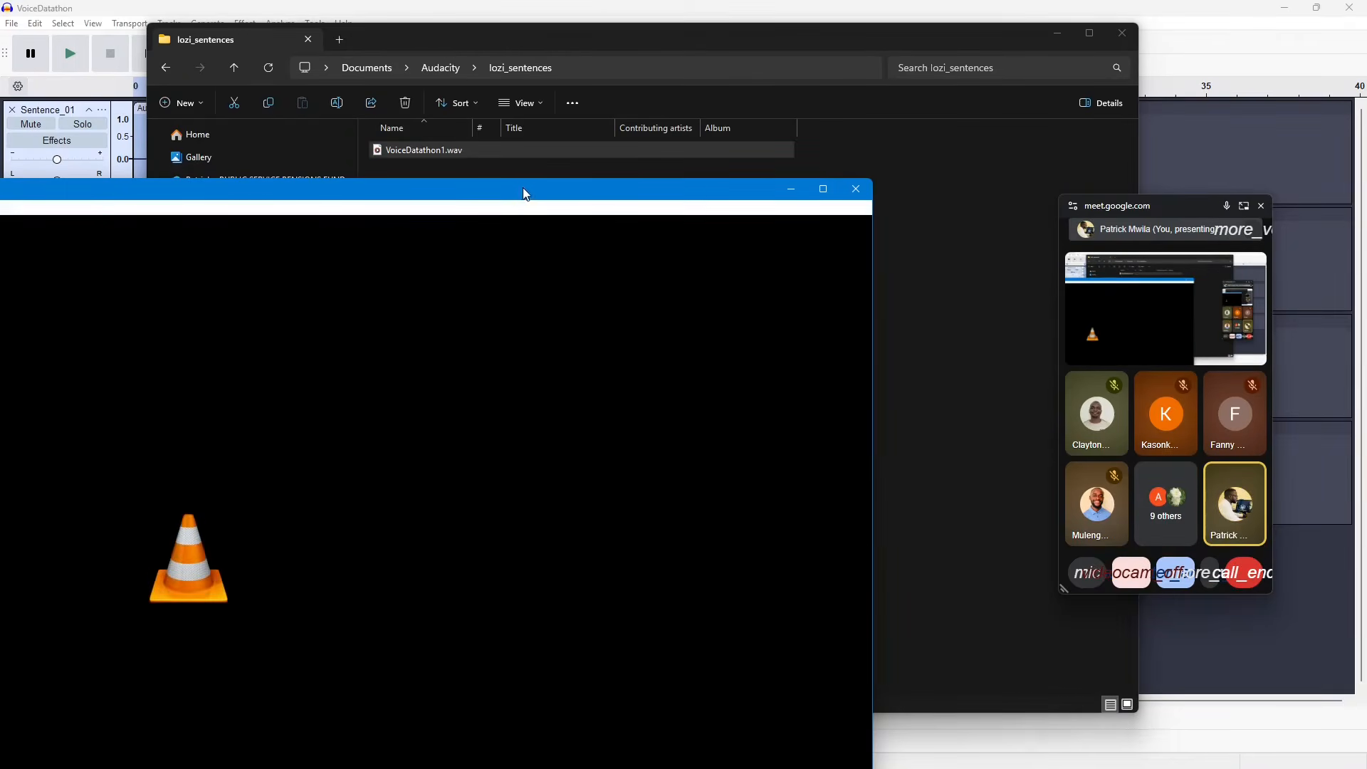
pyautogui.moveTo(525, 194); pyautogui.dragTo(905, 79)
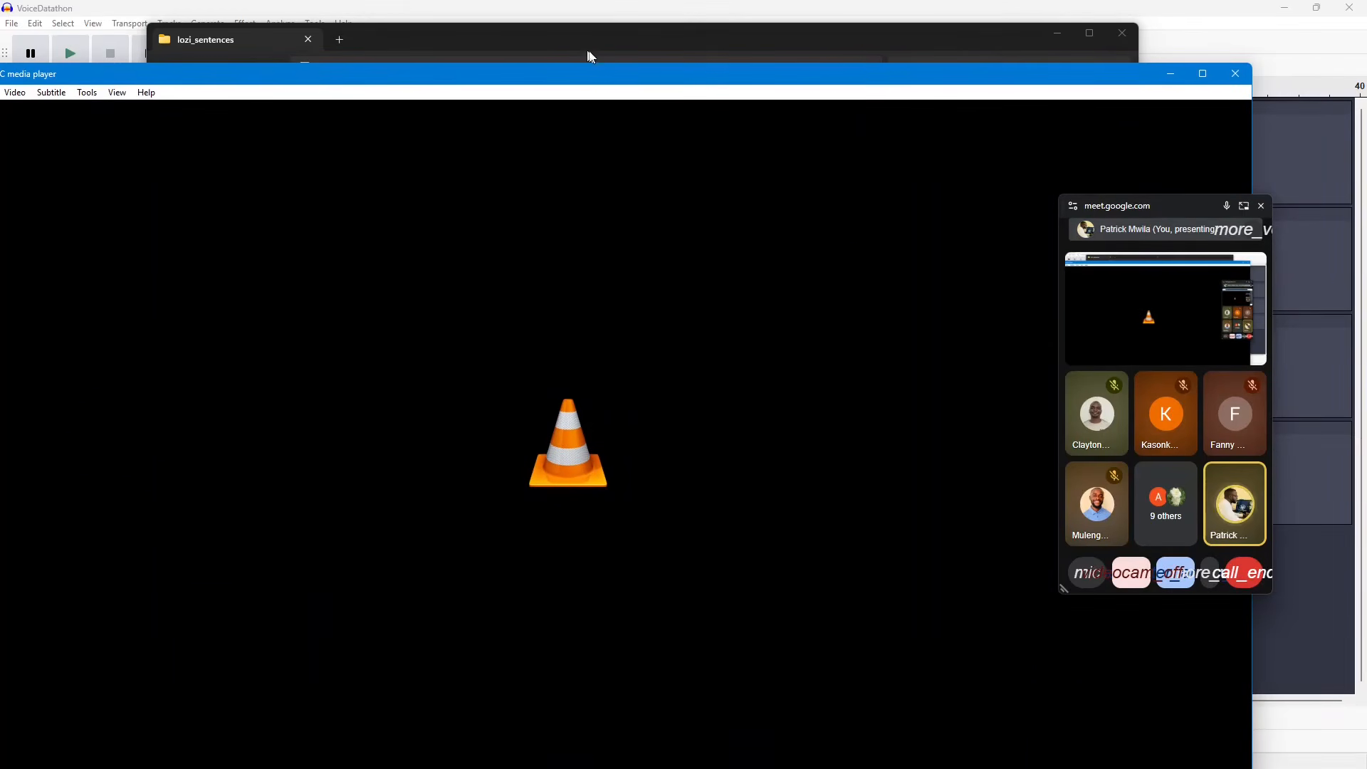
pyautogui.moveTo(641, 84); pyautogui.dragTo(866, 38)
pyautogui.moveTo(112, 21); pyautogui.dragTo(597, 345)
pyautogui.moveTo(748, 354); pyautogui.dragTo(429, 176)
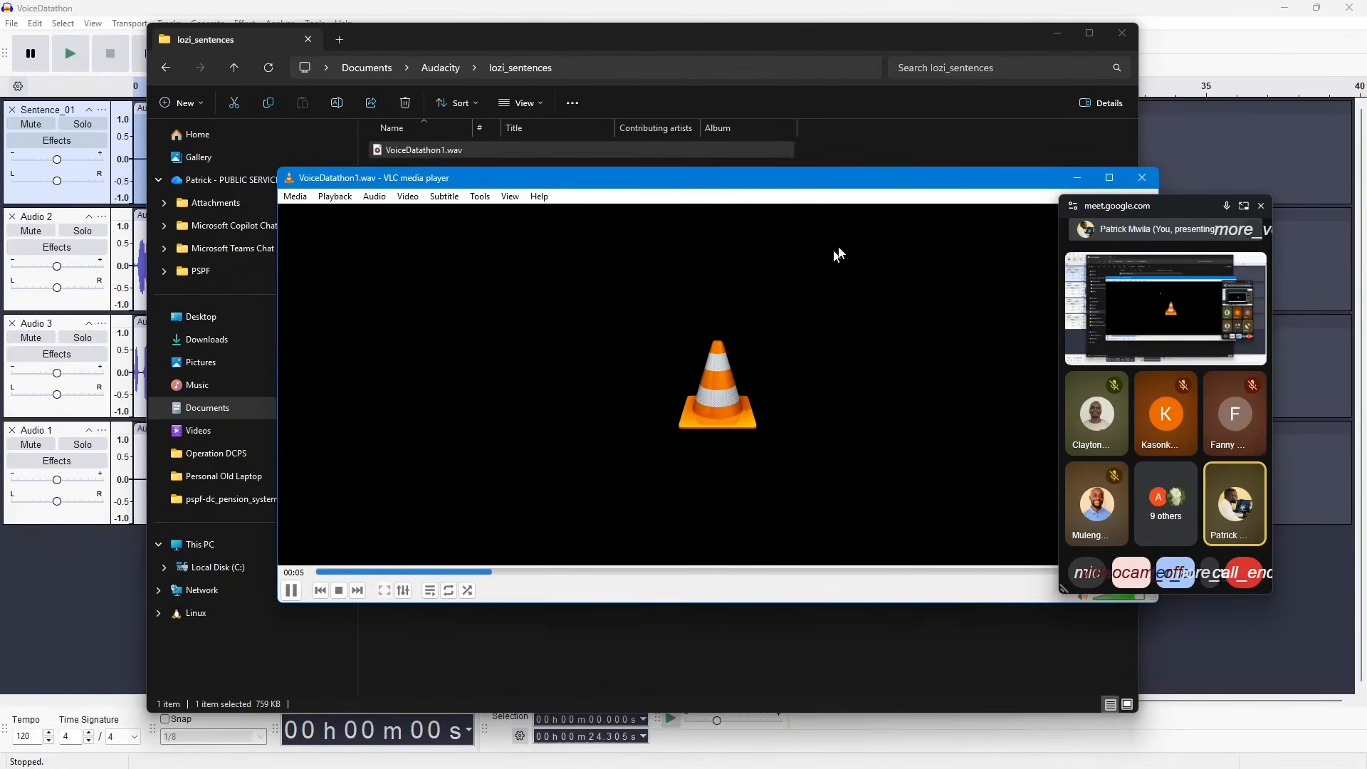
pyautogui.moveTo(898, 179); pyautogui.dragTo(747, 142)
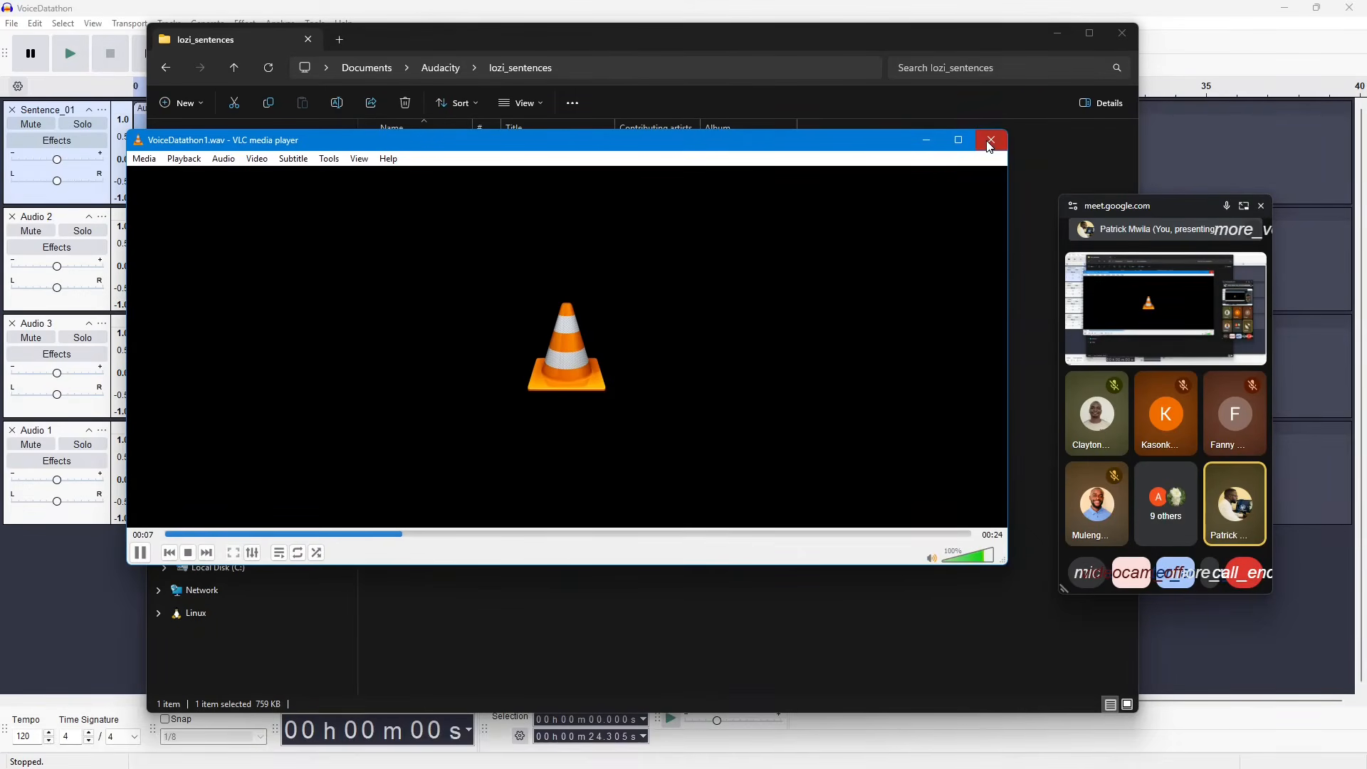
pyautogui.click(990, 141)
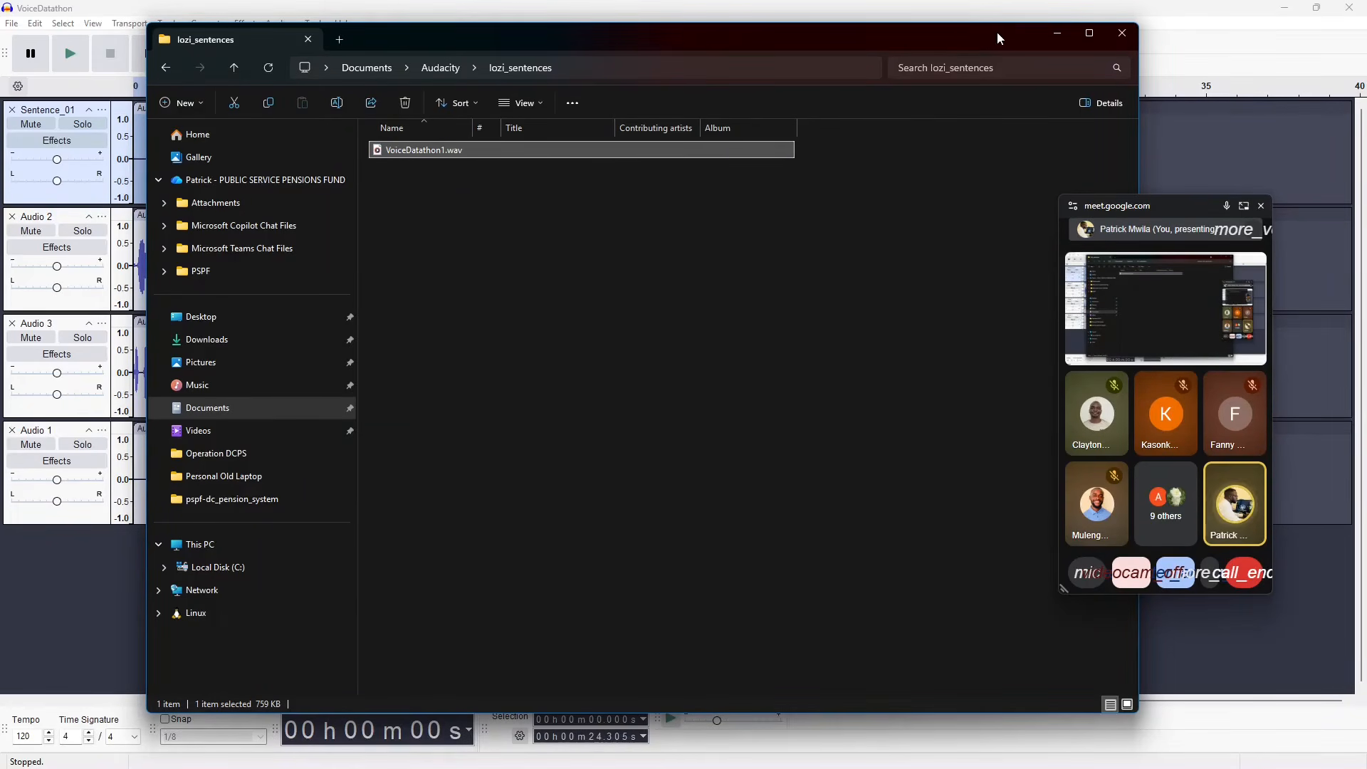
pyautogui.click(1121, 33)
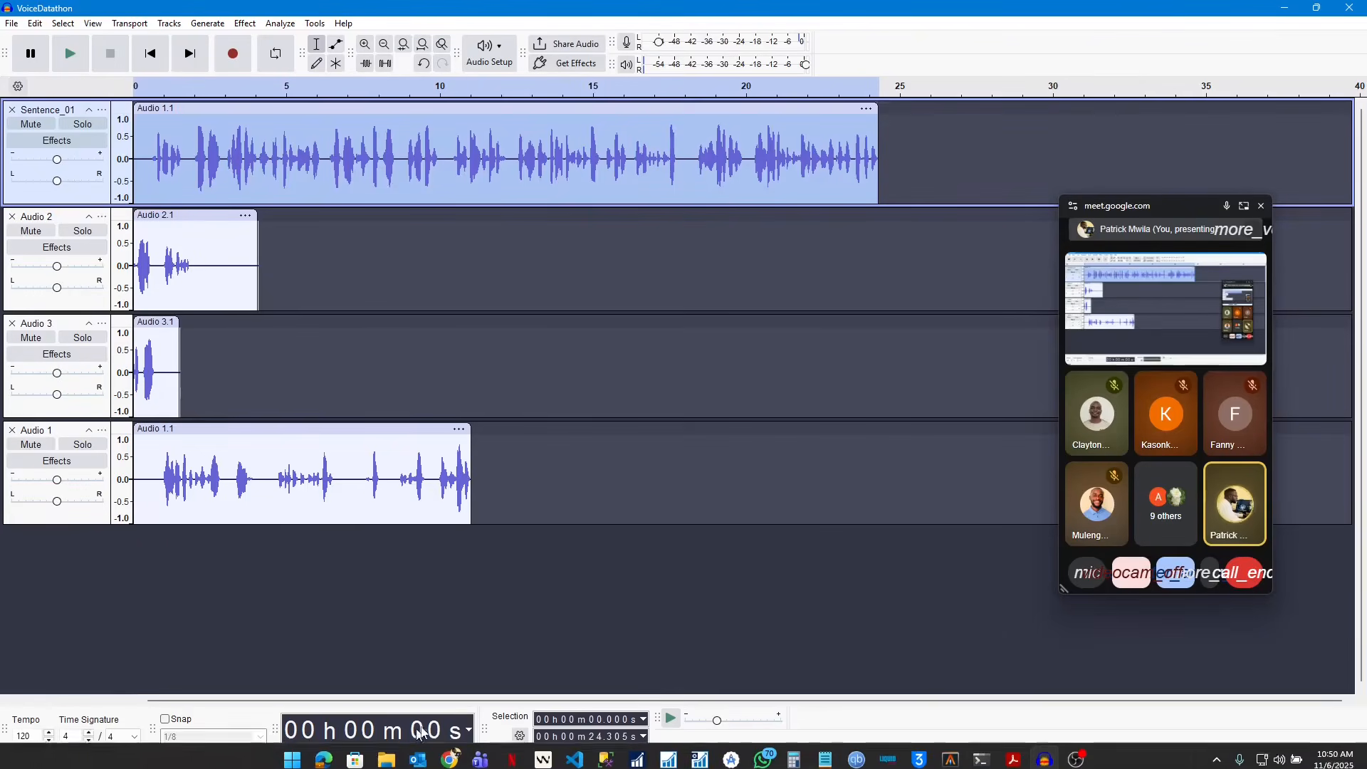
pyautogui.hotkey('alt', 'Tab')
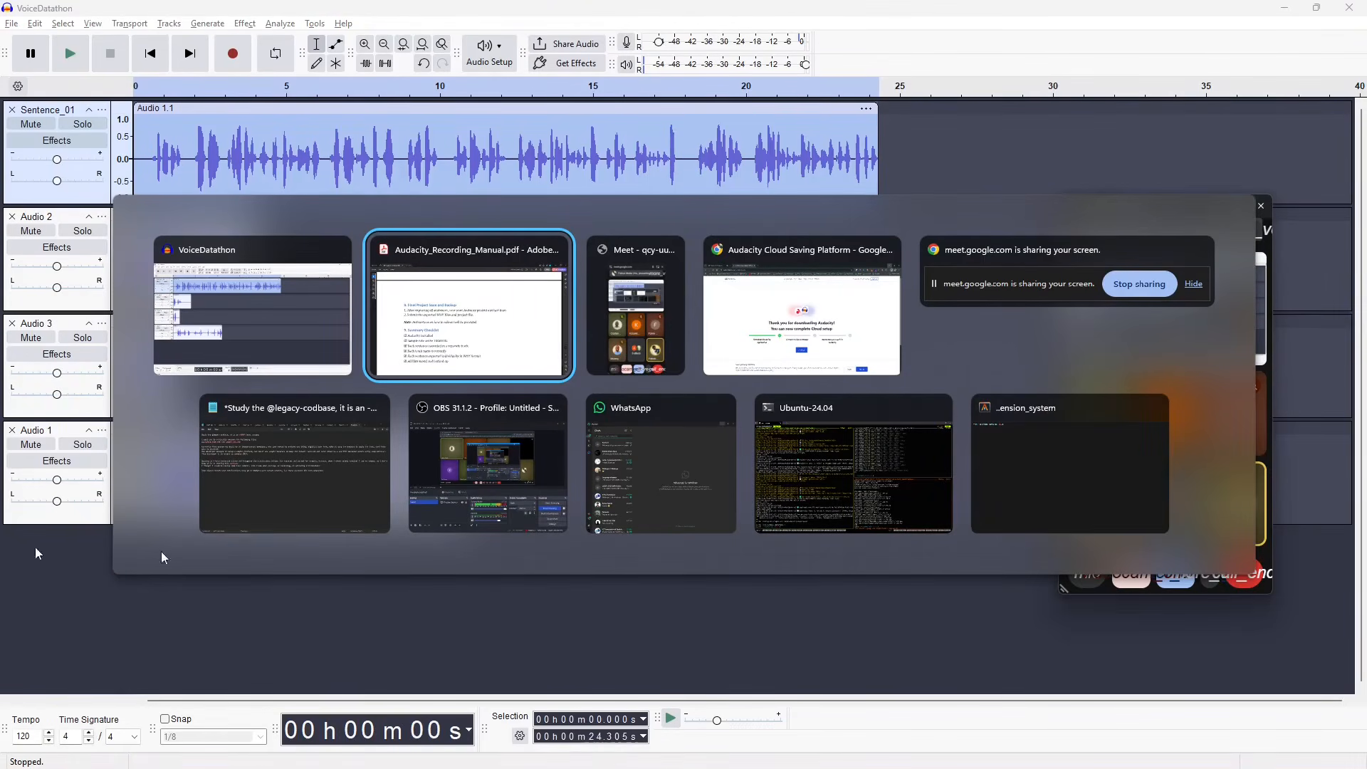
pyautogui.click(252, 313)
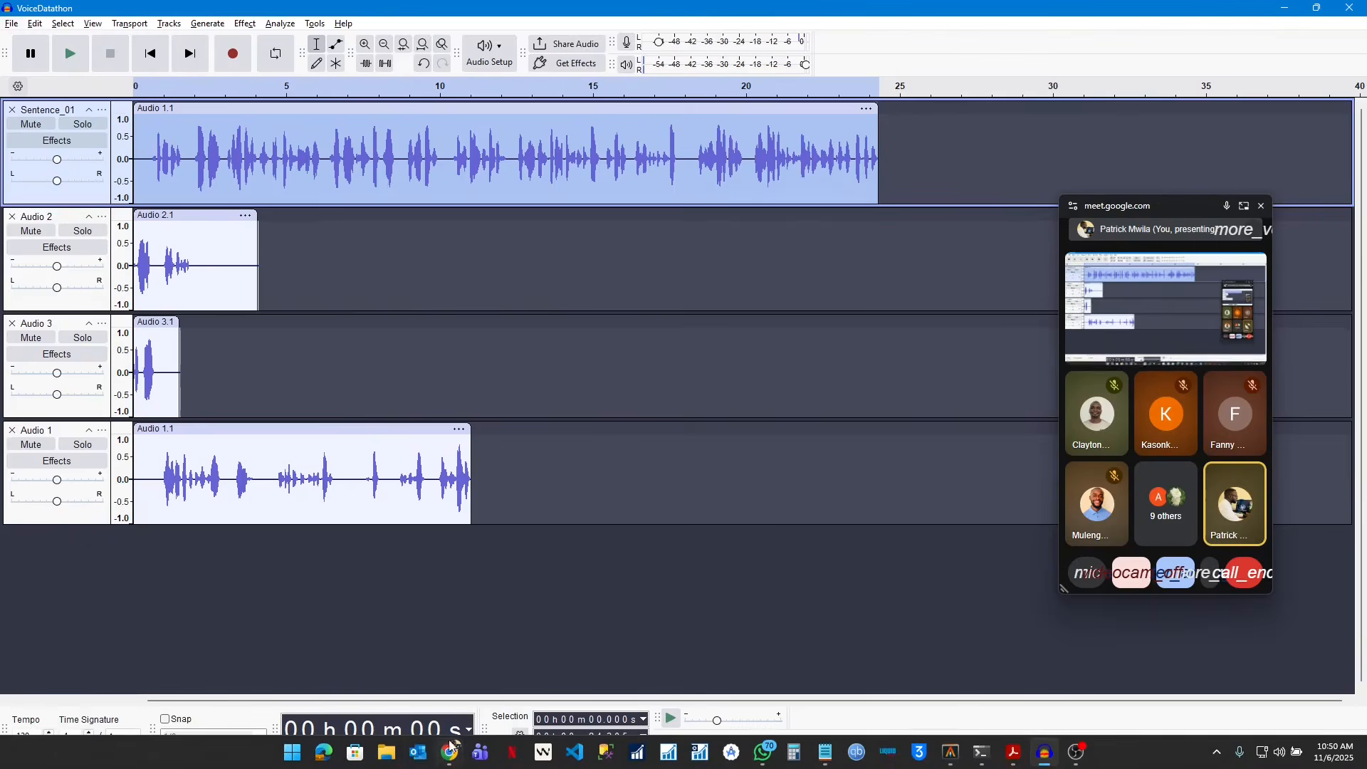
# Step: Switch to File Explorer and open the Audacity folder inside Documents
pyautogui.click(387, 753)
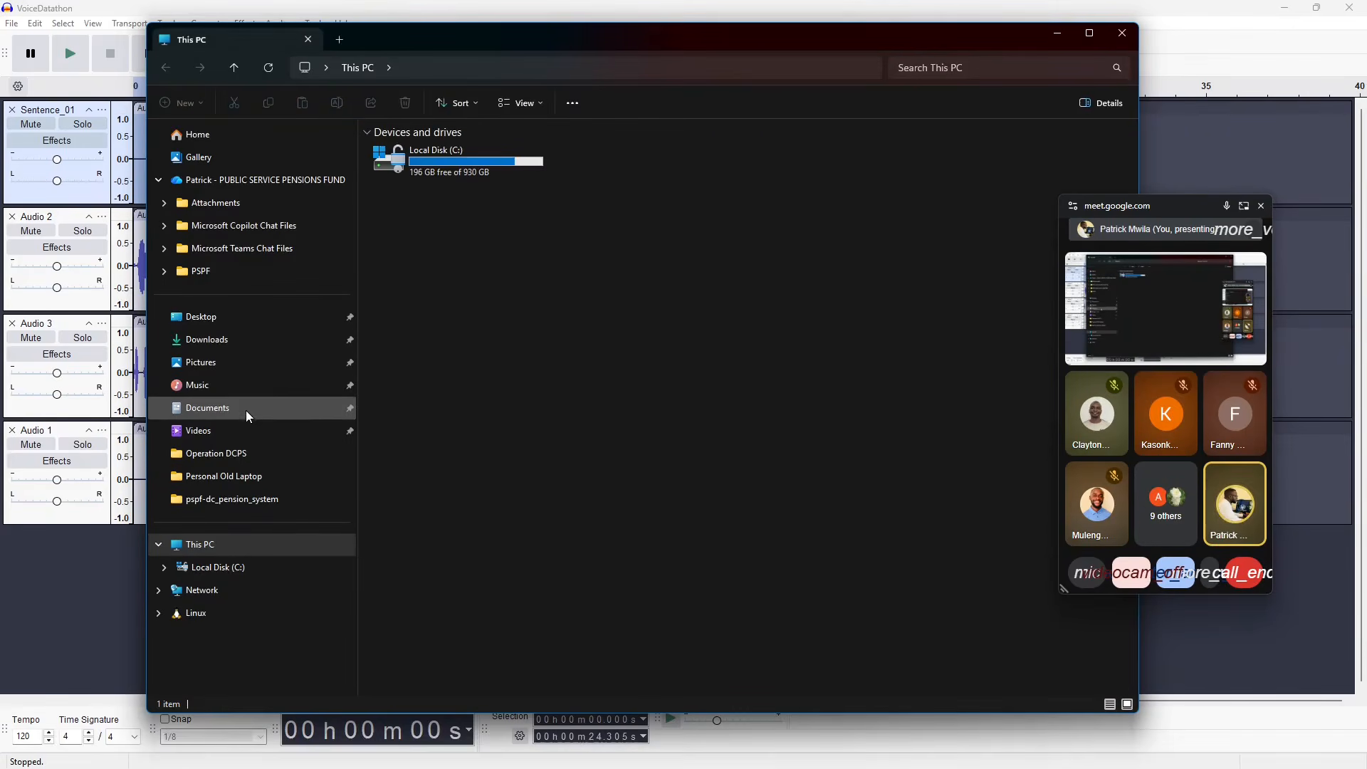
pyautogui.click(253, 406)
pyautogui.doubleClick(451, 151)
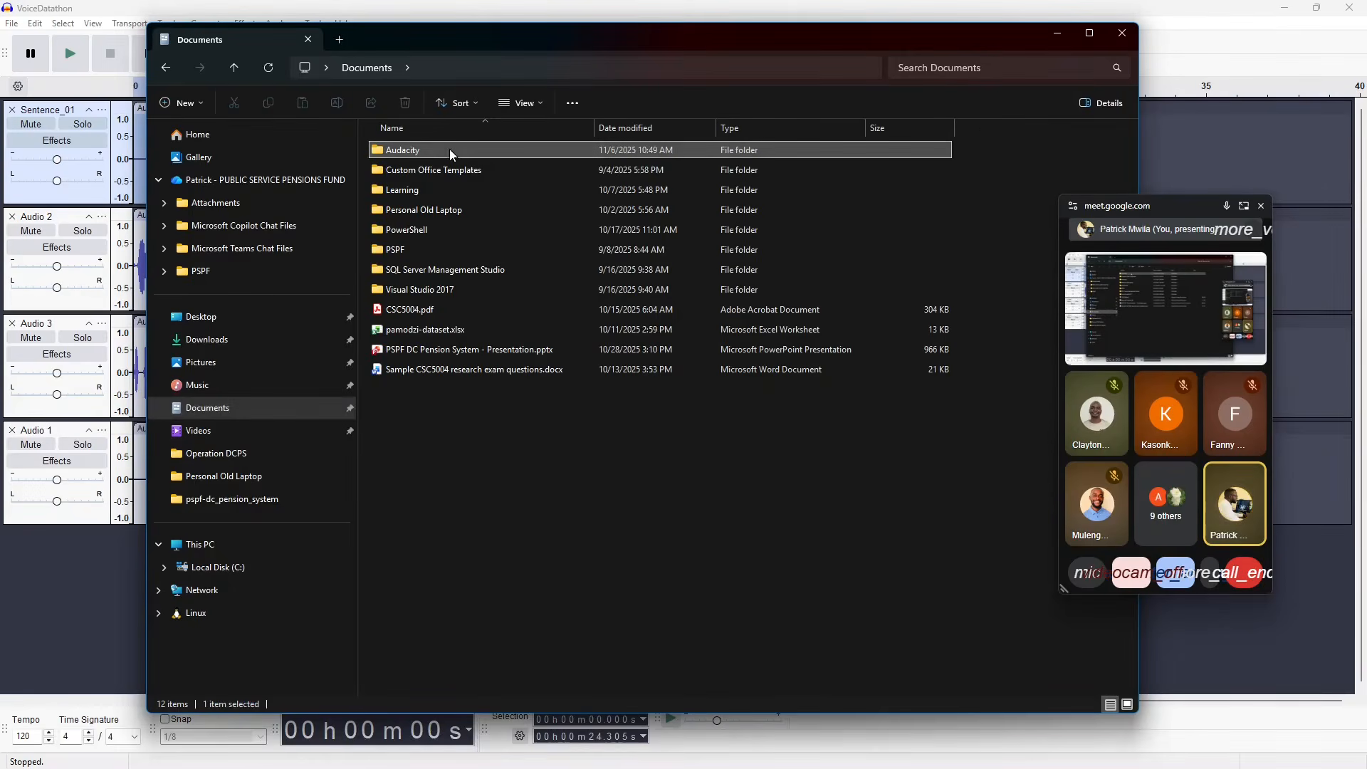
pyautogui.doubleClick(452, 152)
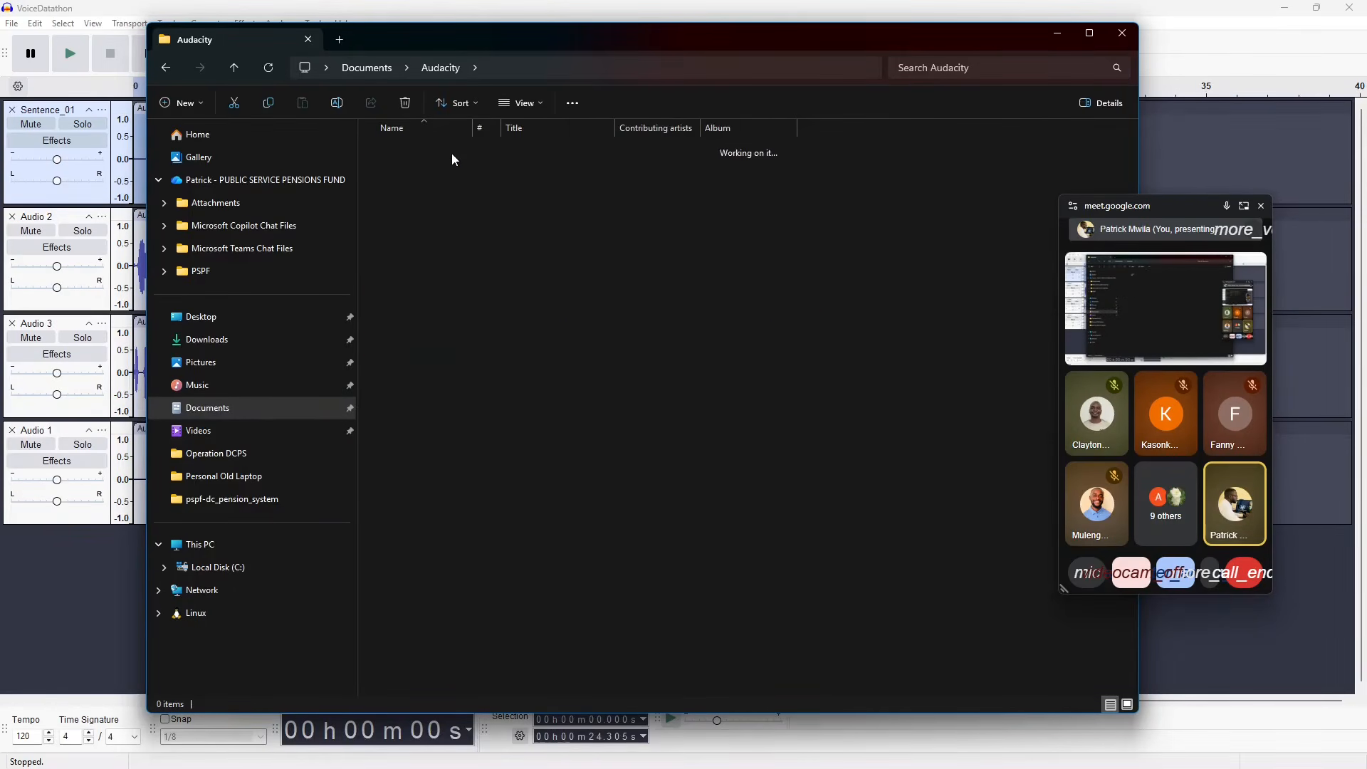
pyautogui.click(236, 68)
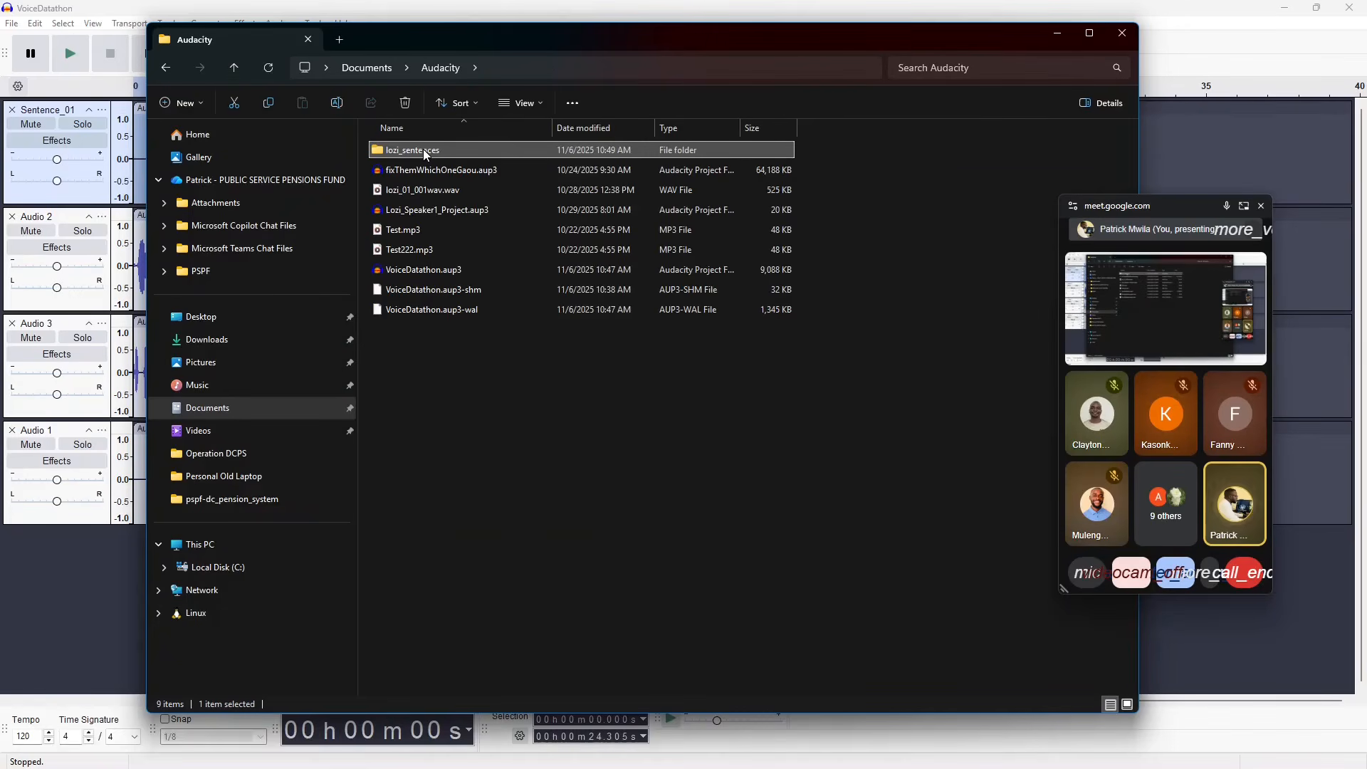
# Step: Compress the lozi_sentences folder with WinRAR into a ZIP archive named lozi_sentences.zip, select the archive and minimize File Explorer
pyautogui.rightClick(425, 154)
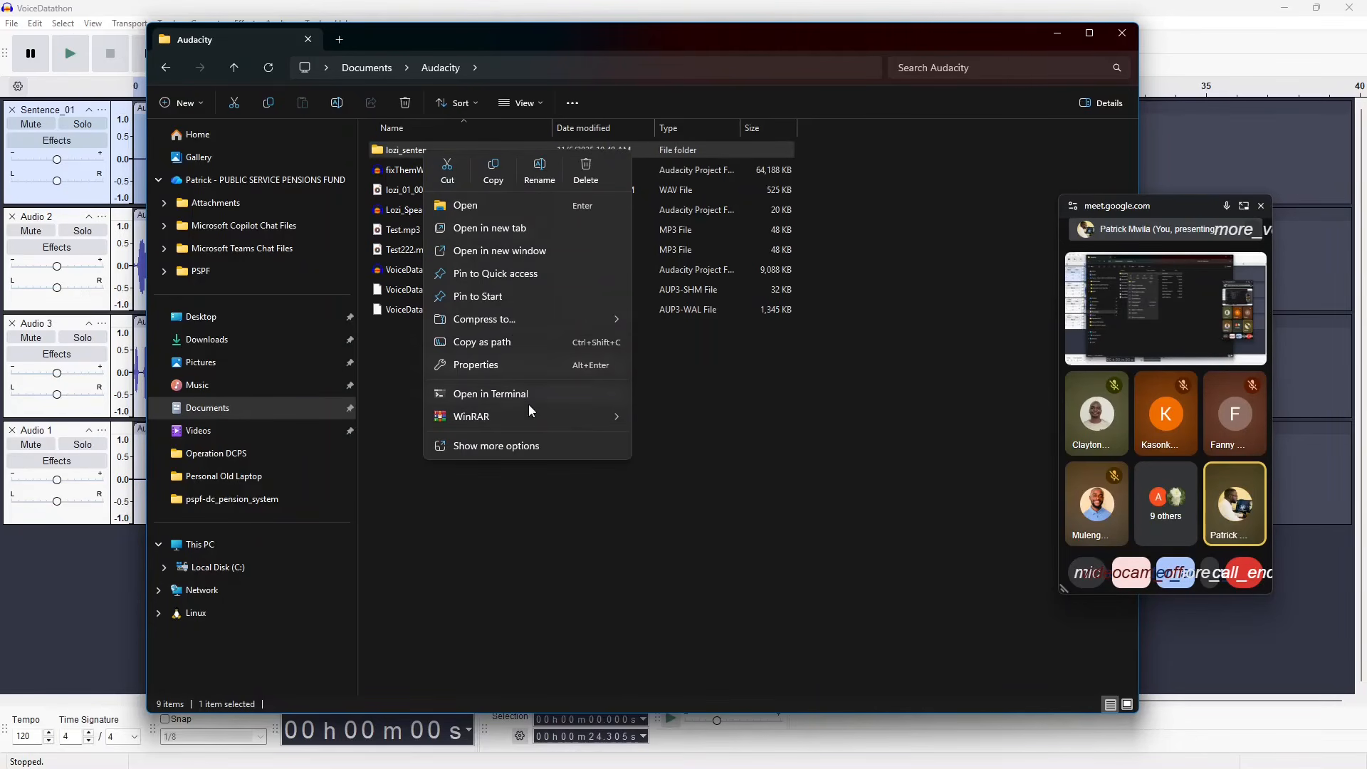
pyautogui.moveTo(535, 422)
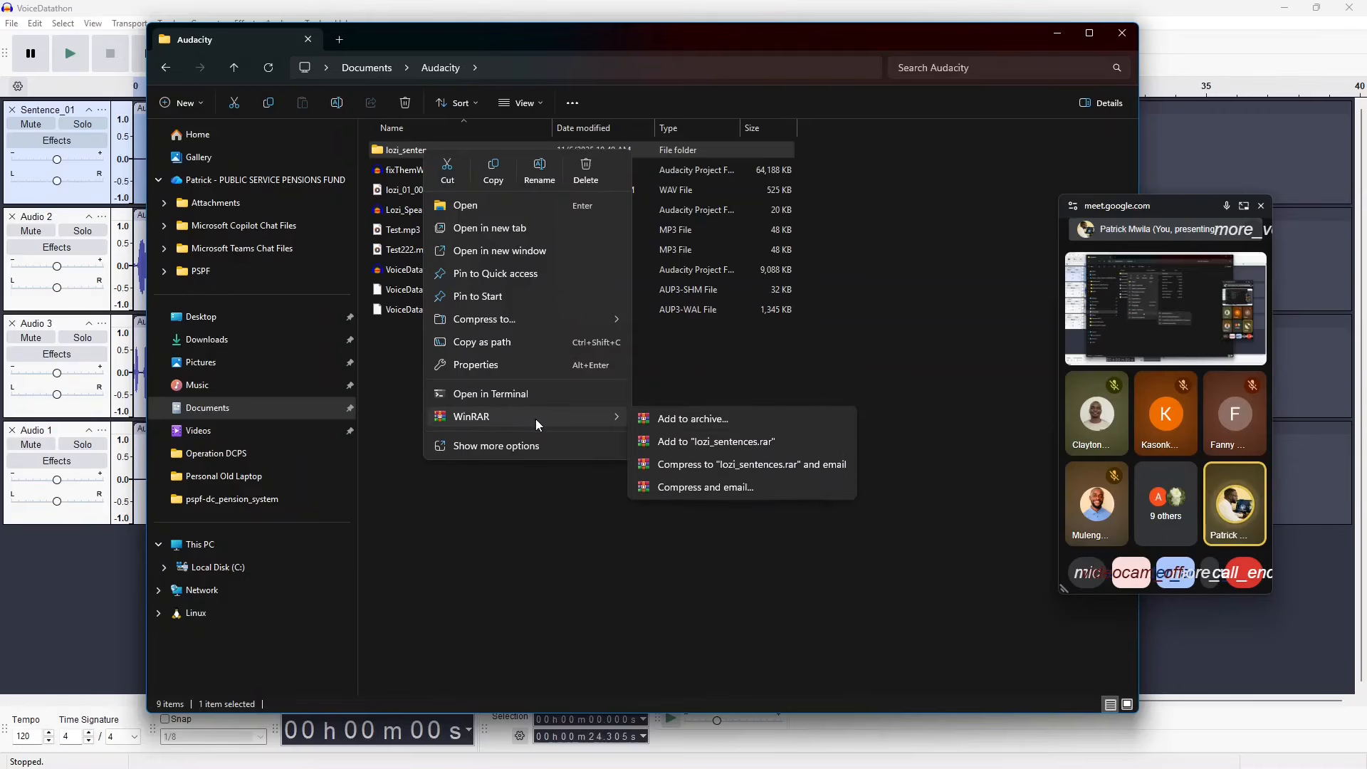
pyautogui.click(752, 428)
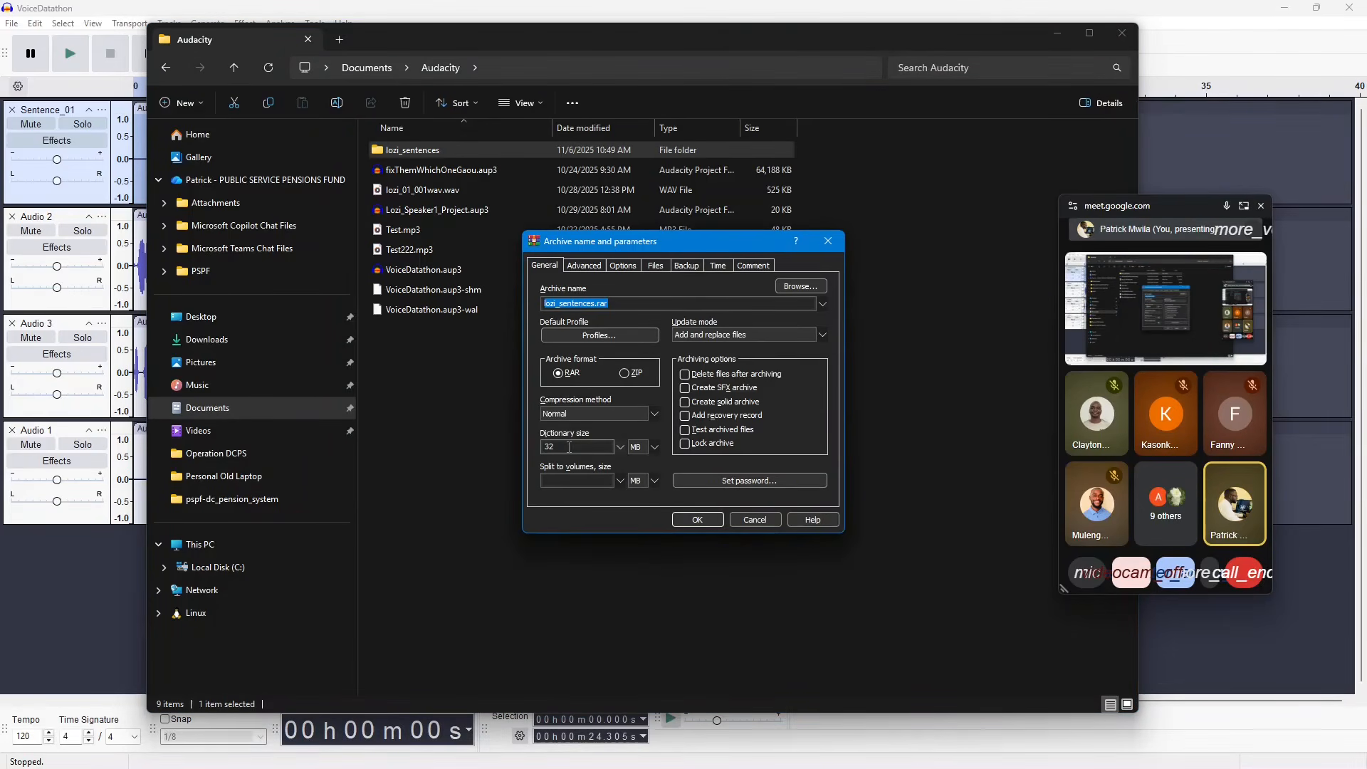
pyautogui.click(625, 373)
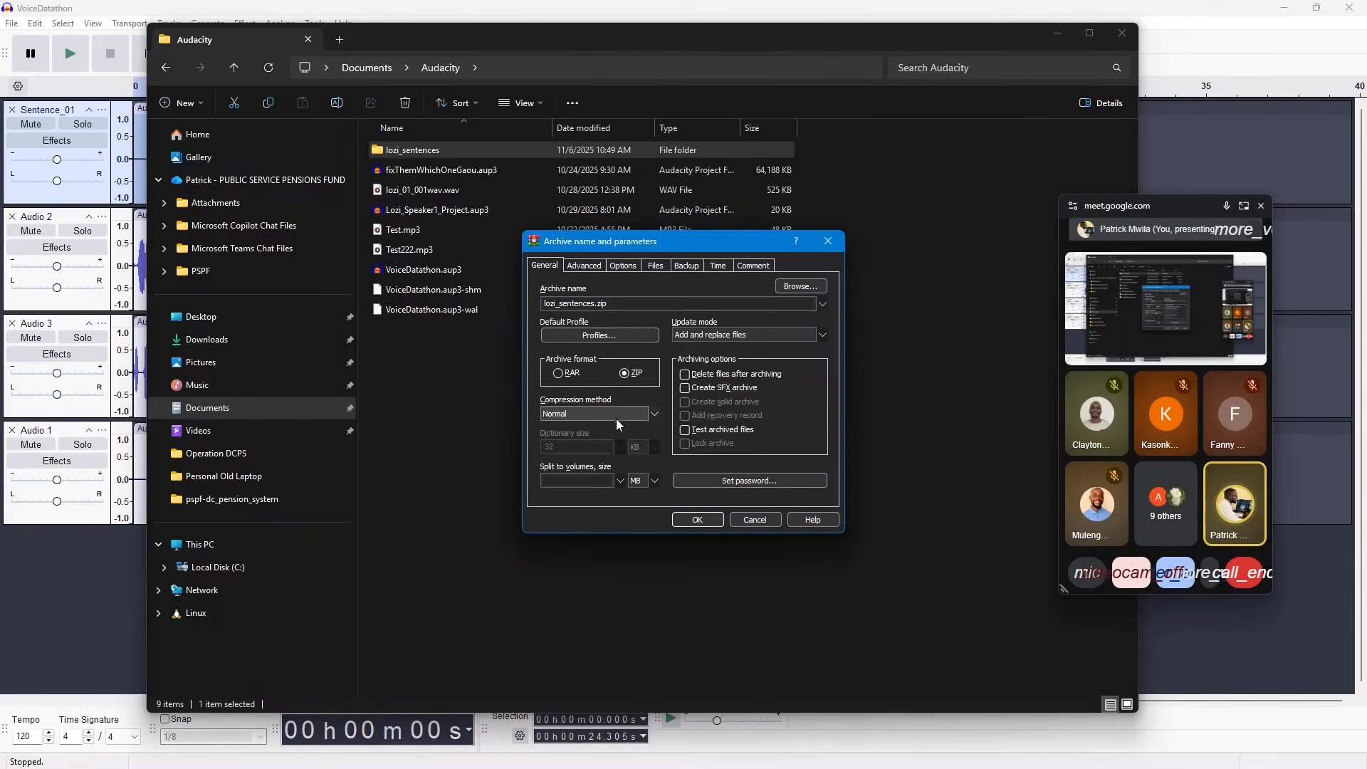
pyautogui.click(697, 519)
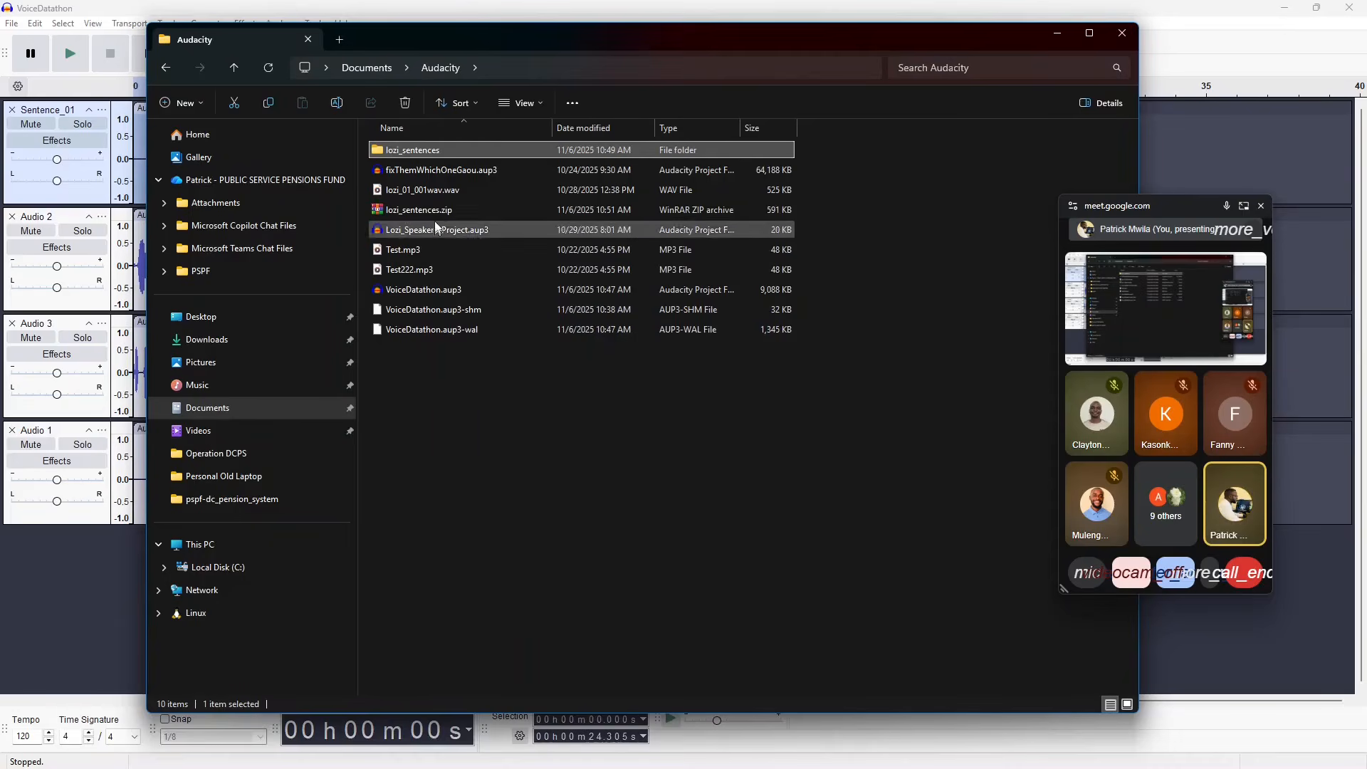
pyautogui.click(395, 210)
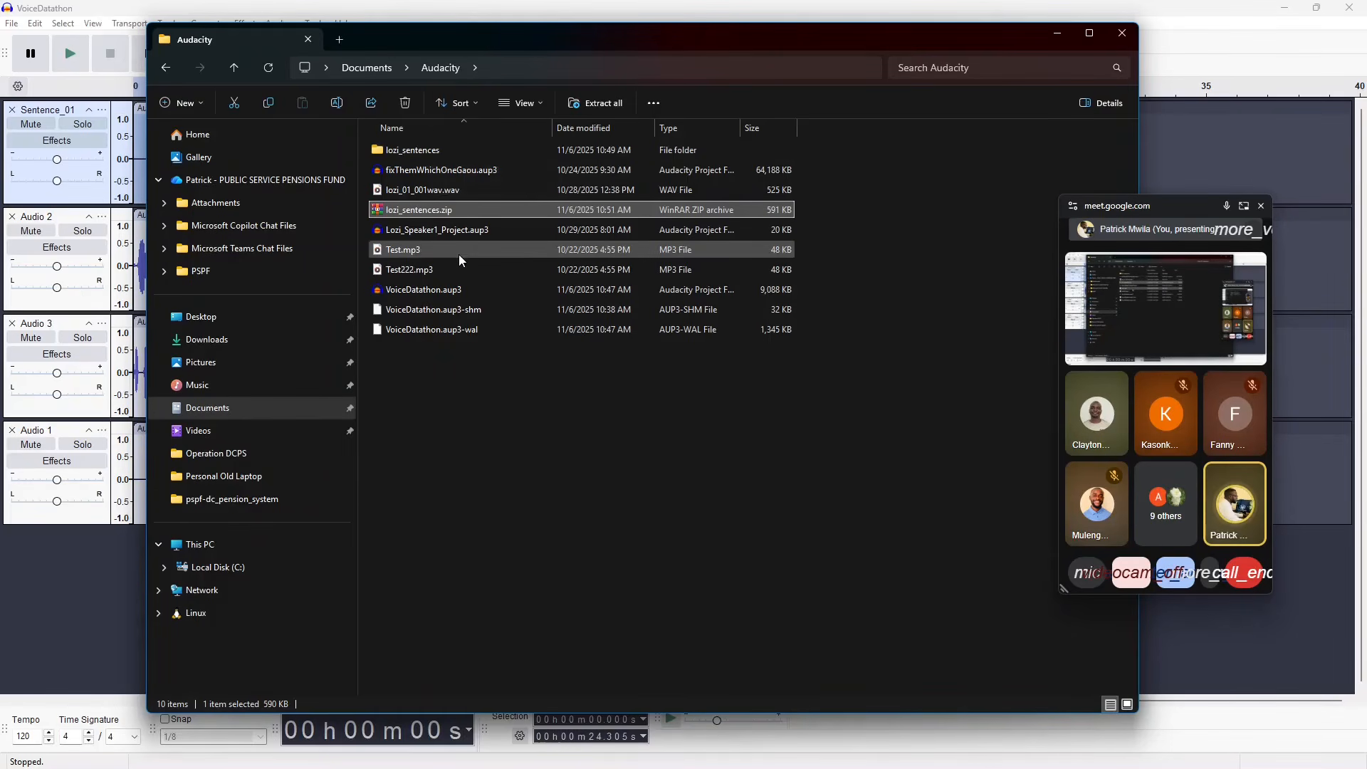
pyautogui.click(1058, 36)
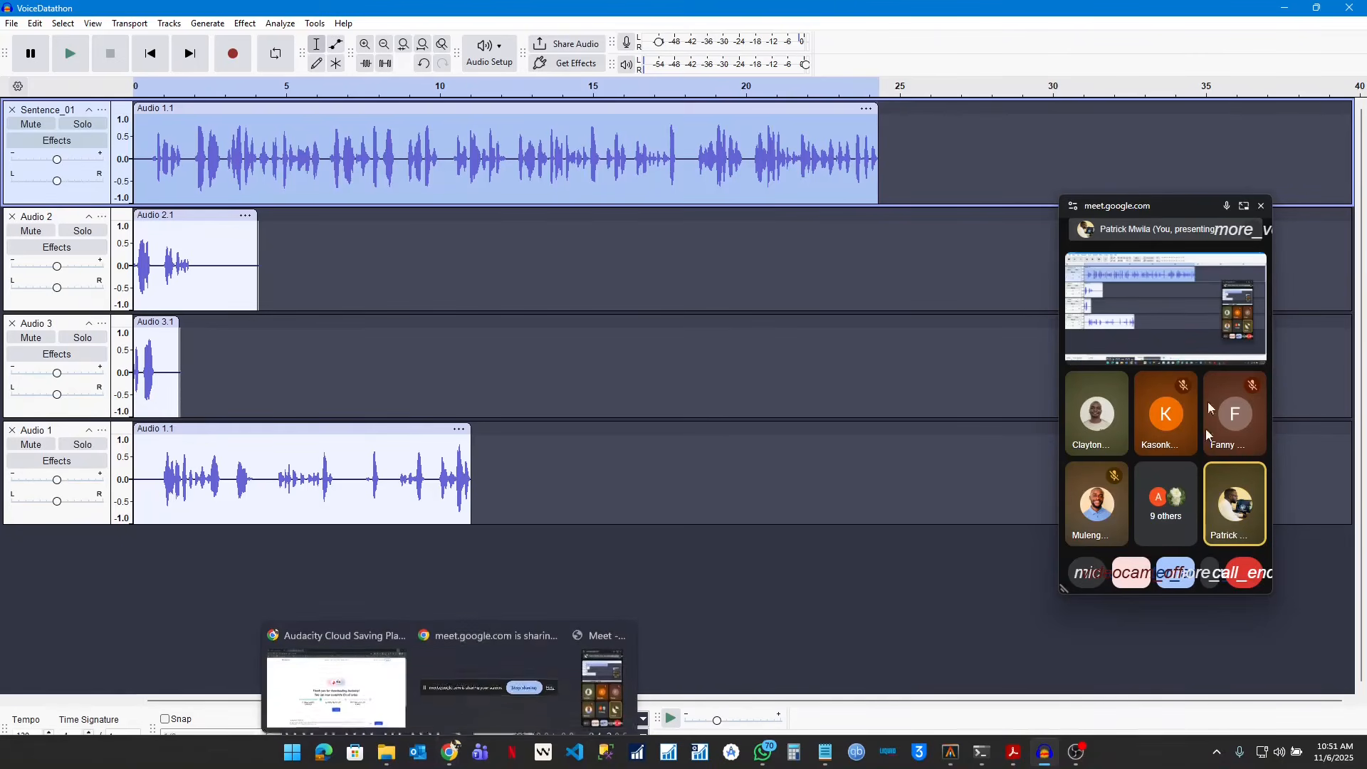
# Step: Switch to the Google Meet call in Chrome, mute the microphone and stop sharing the screen
pyautogui.click(1243, 206)
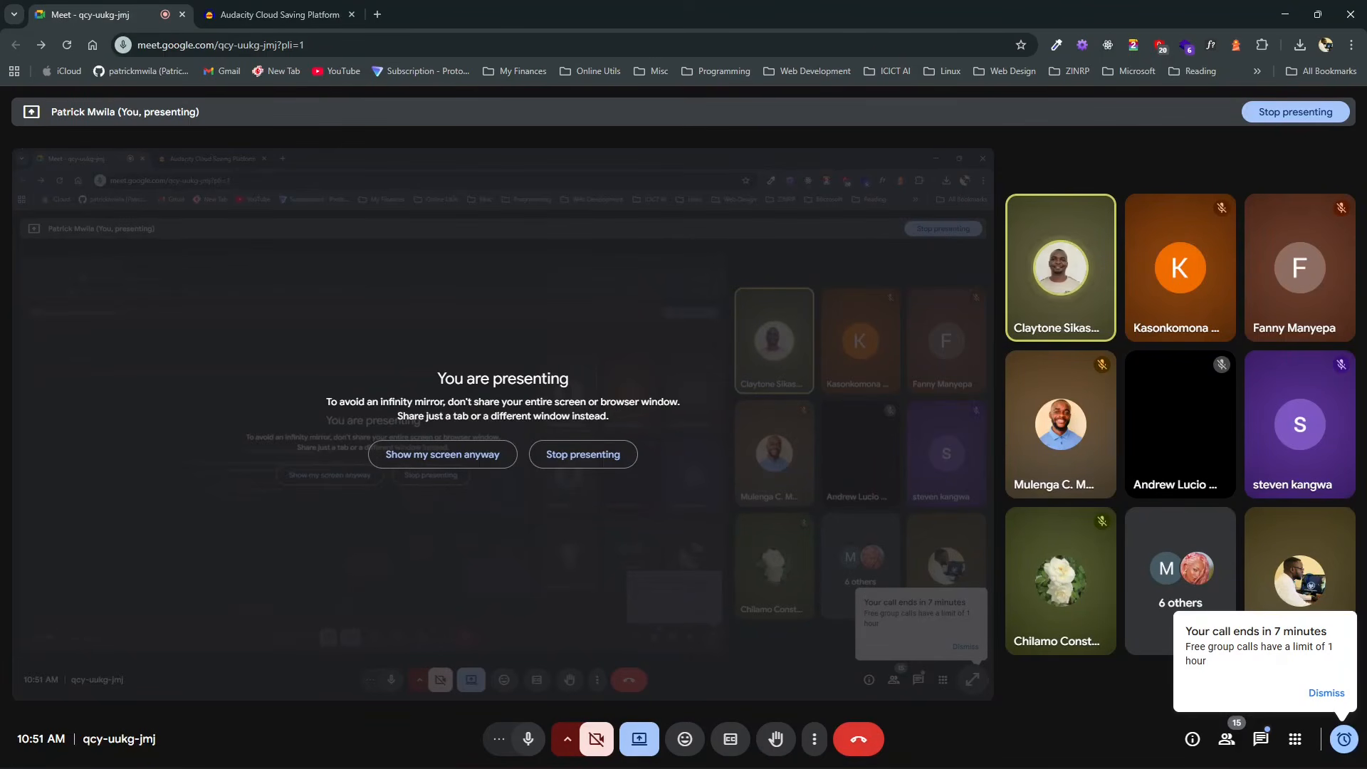
pyautogui.click(528, 741)
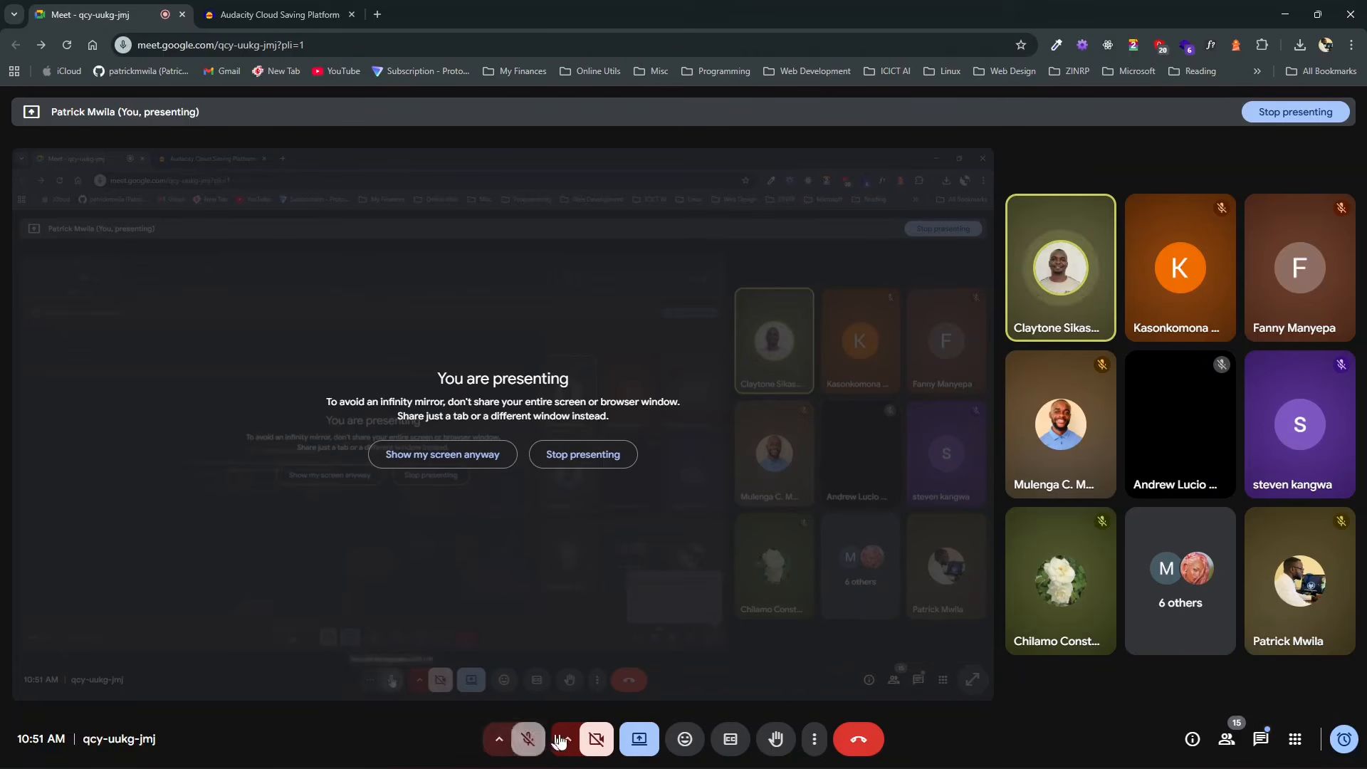
pyautogui.click(639, 743)
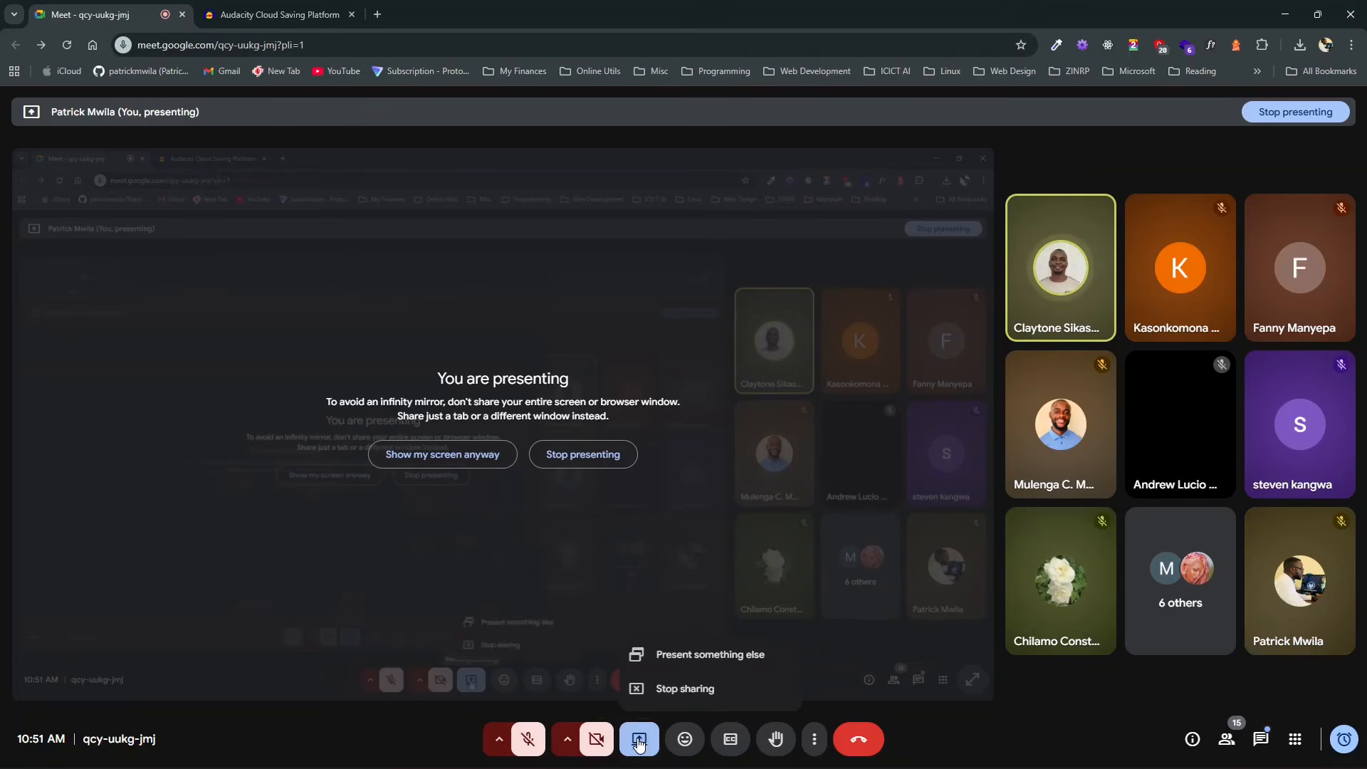
pyautogui.click(707, 689)
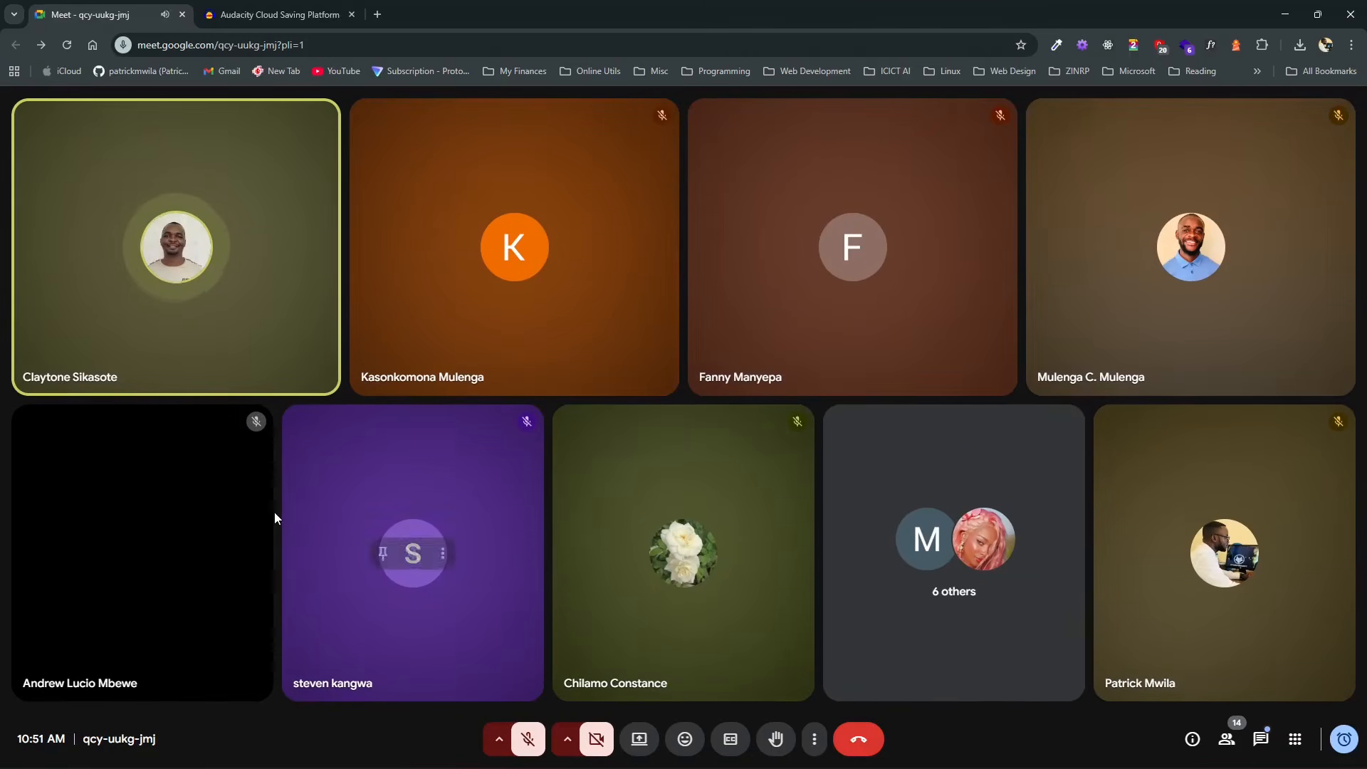